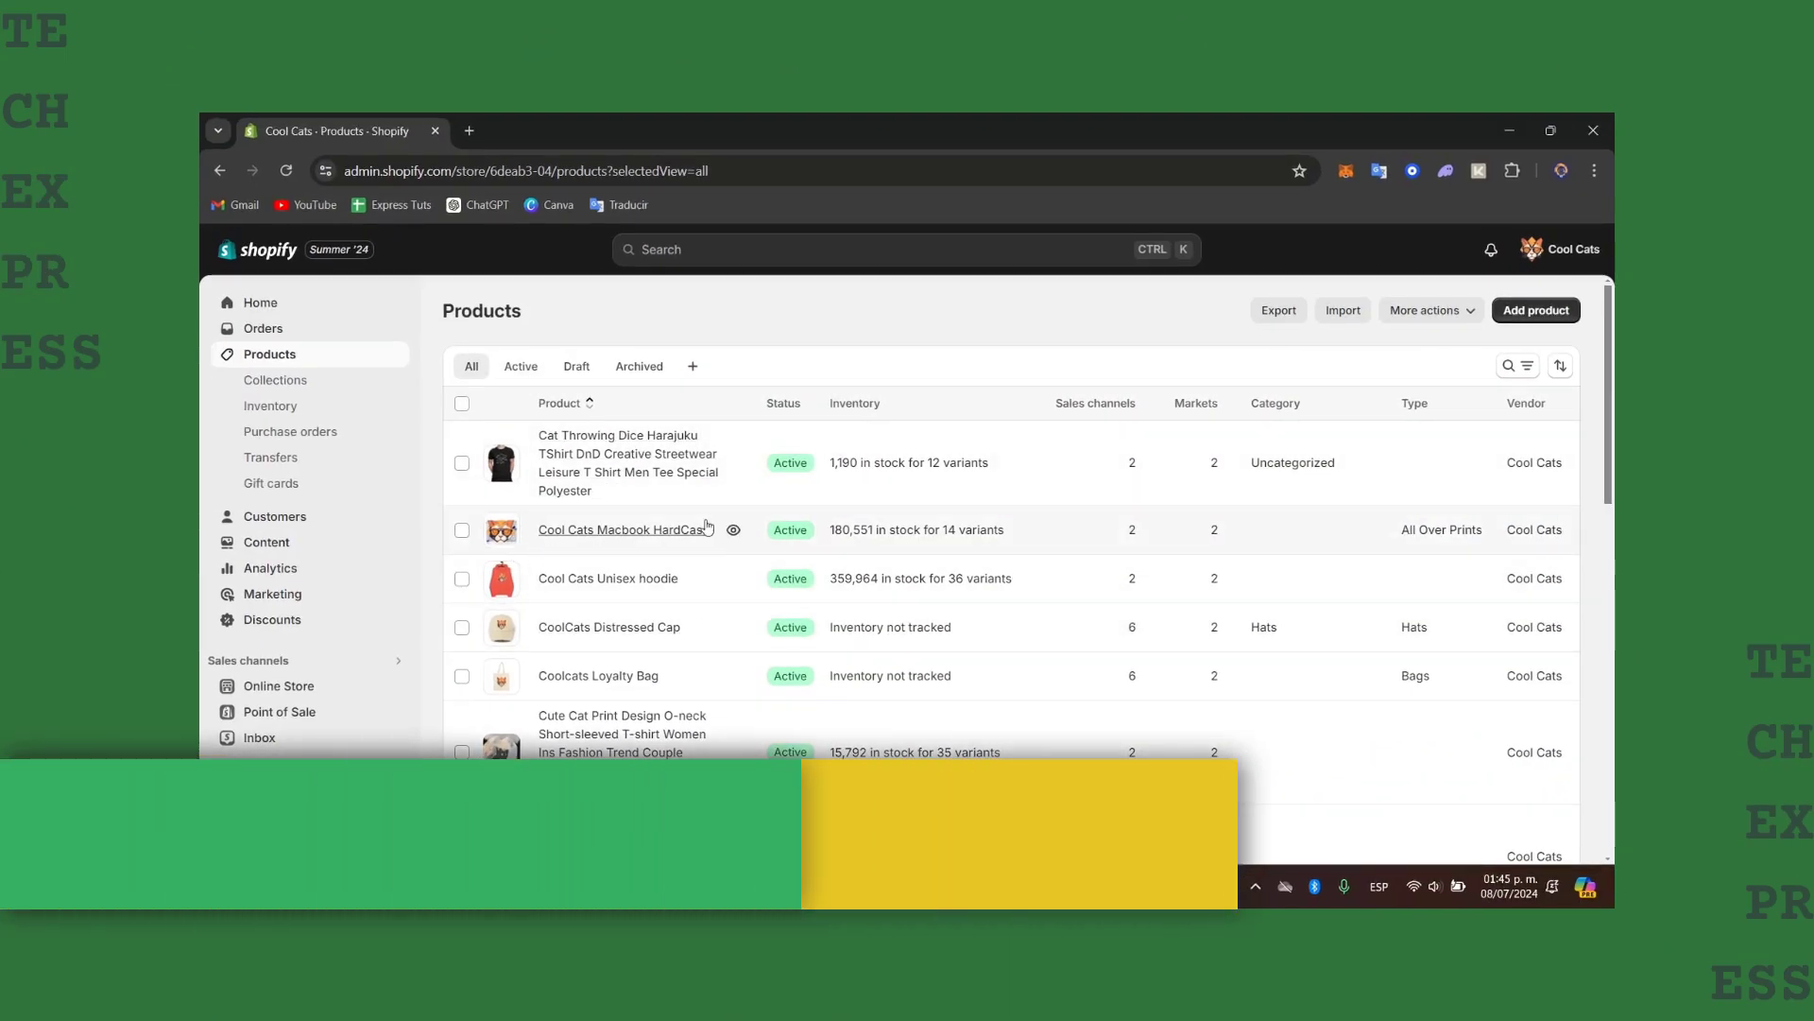
Preview the first product, then search the admin's apps for 'pop up' from Home.
click(745, 462)
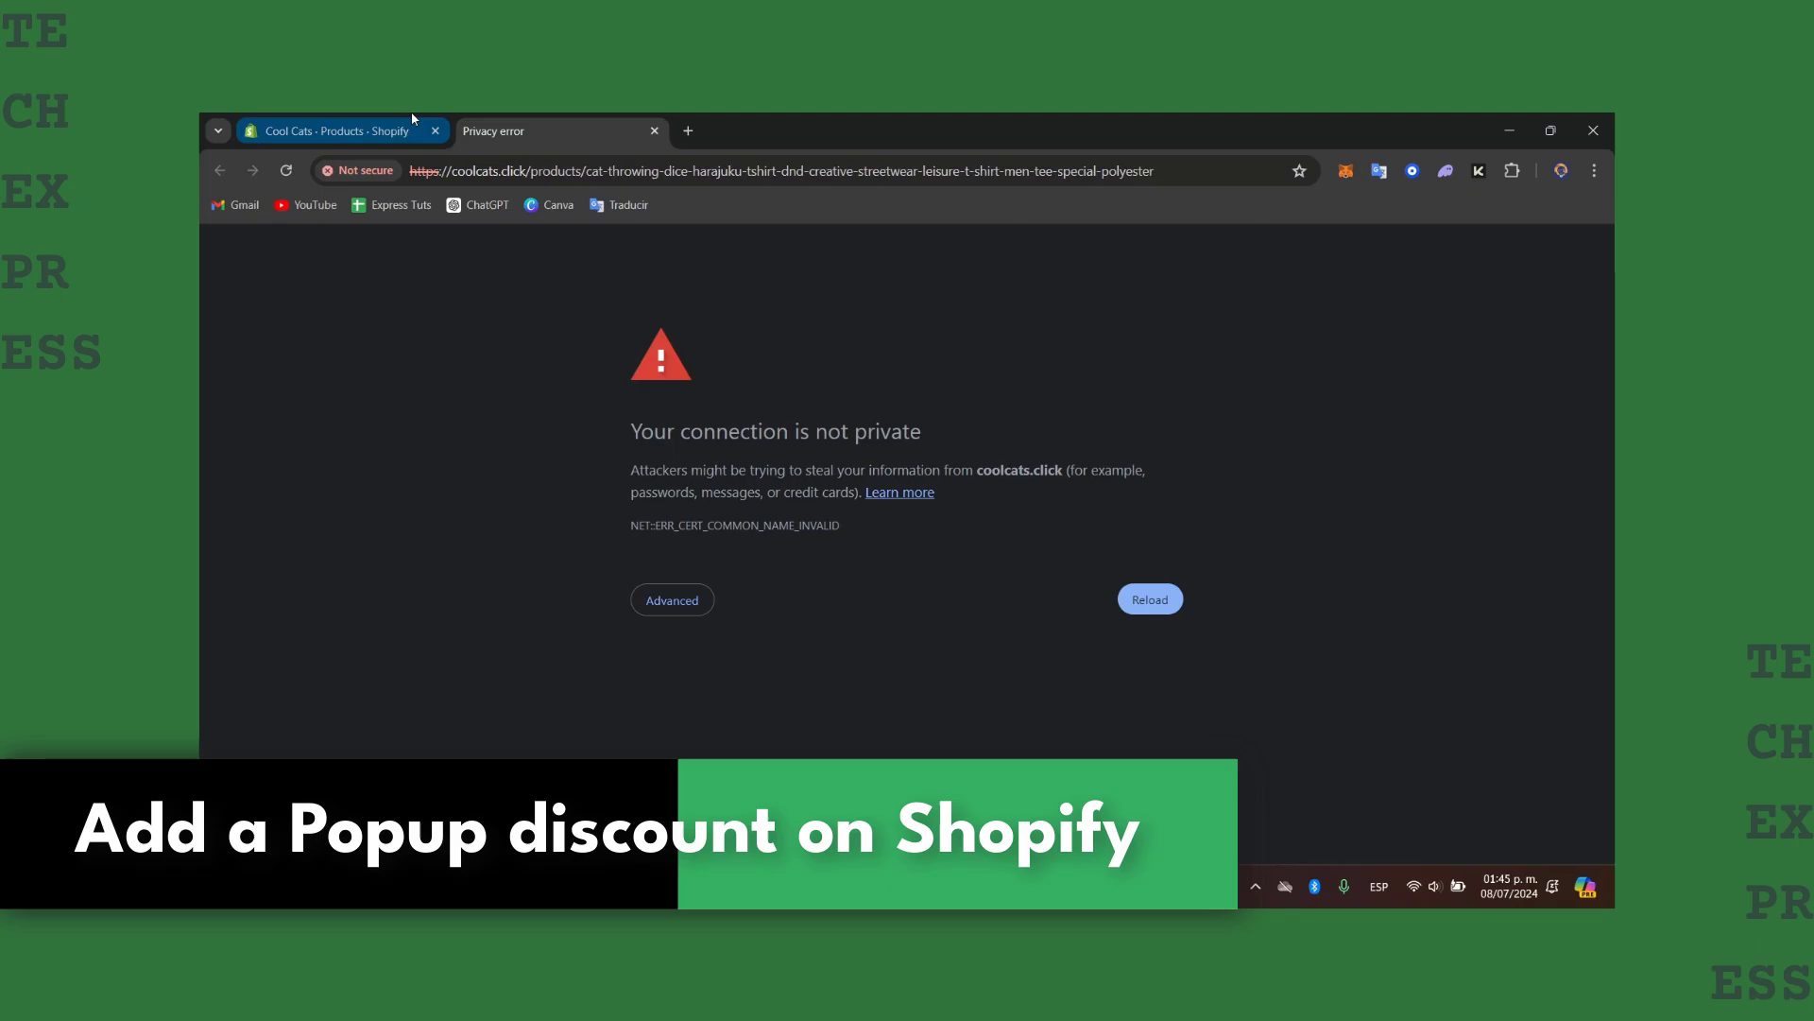
click(411, 114)
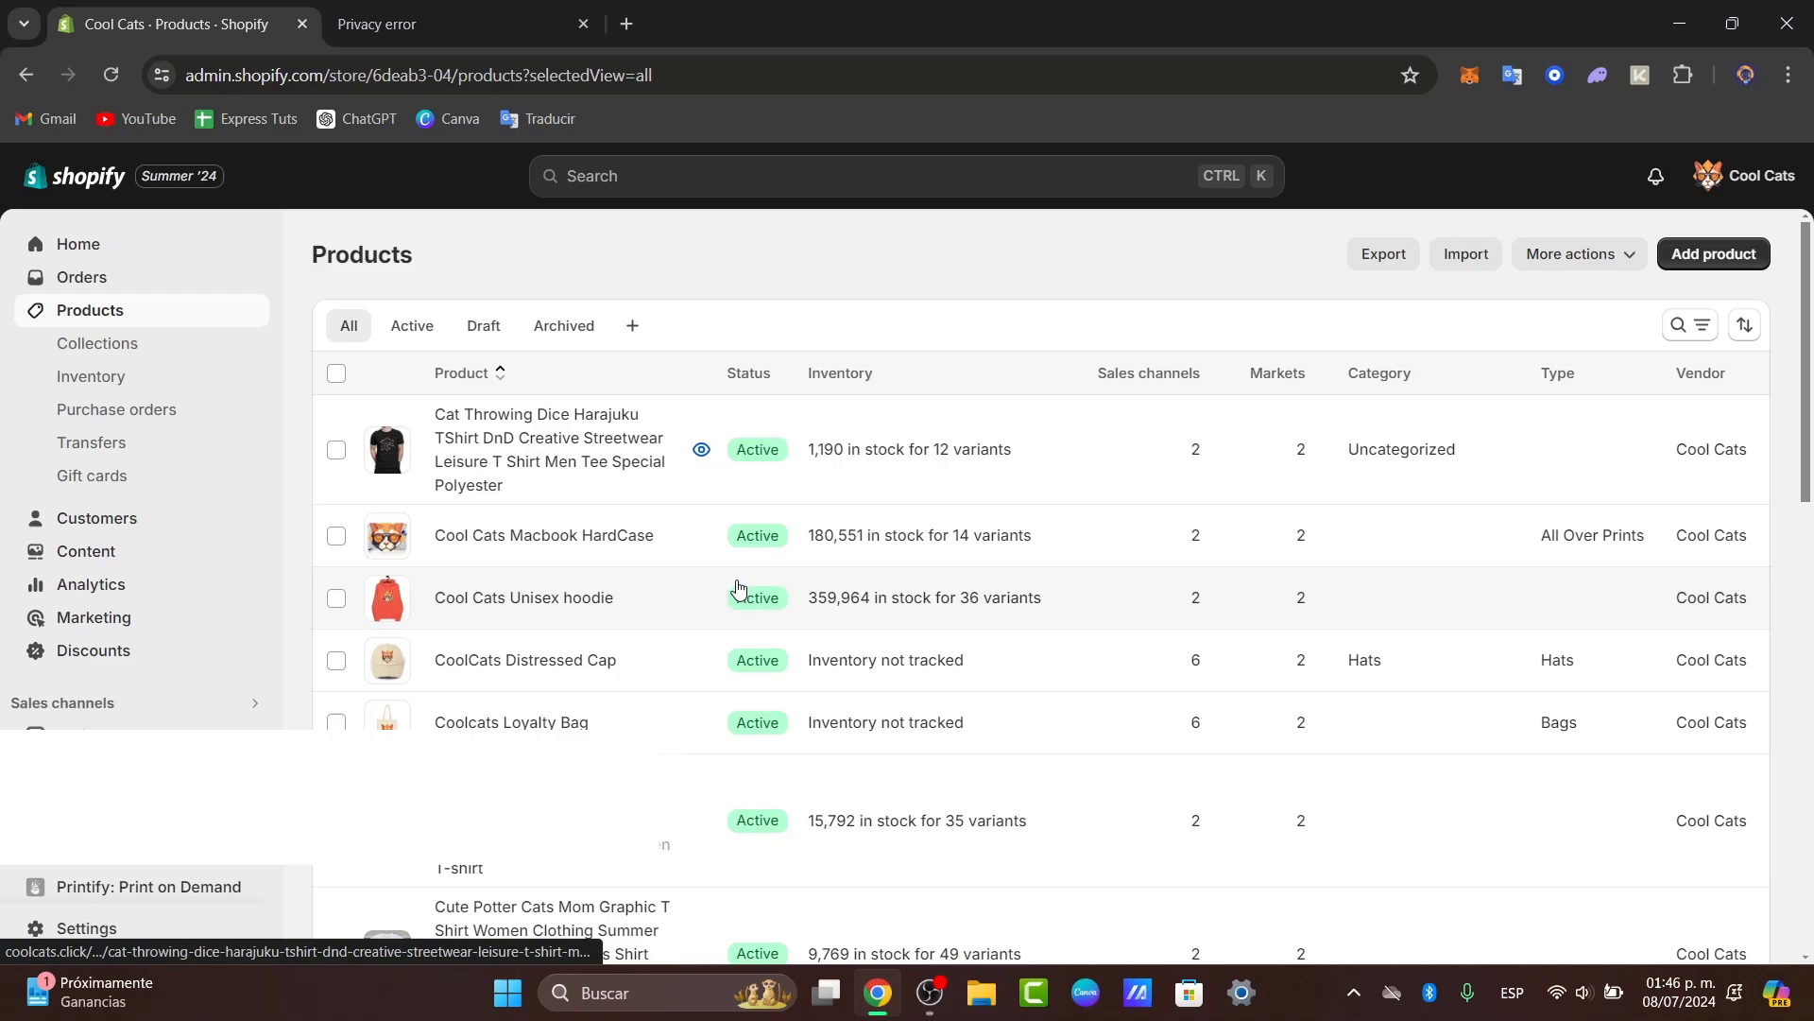
click(128, 251)
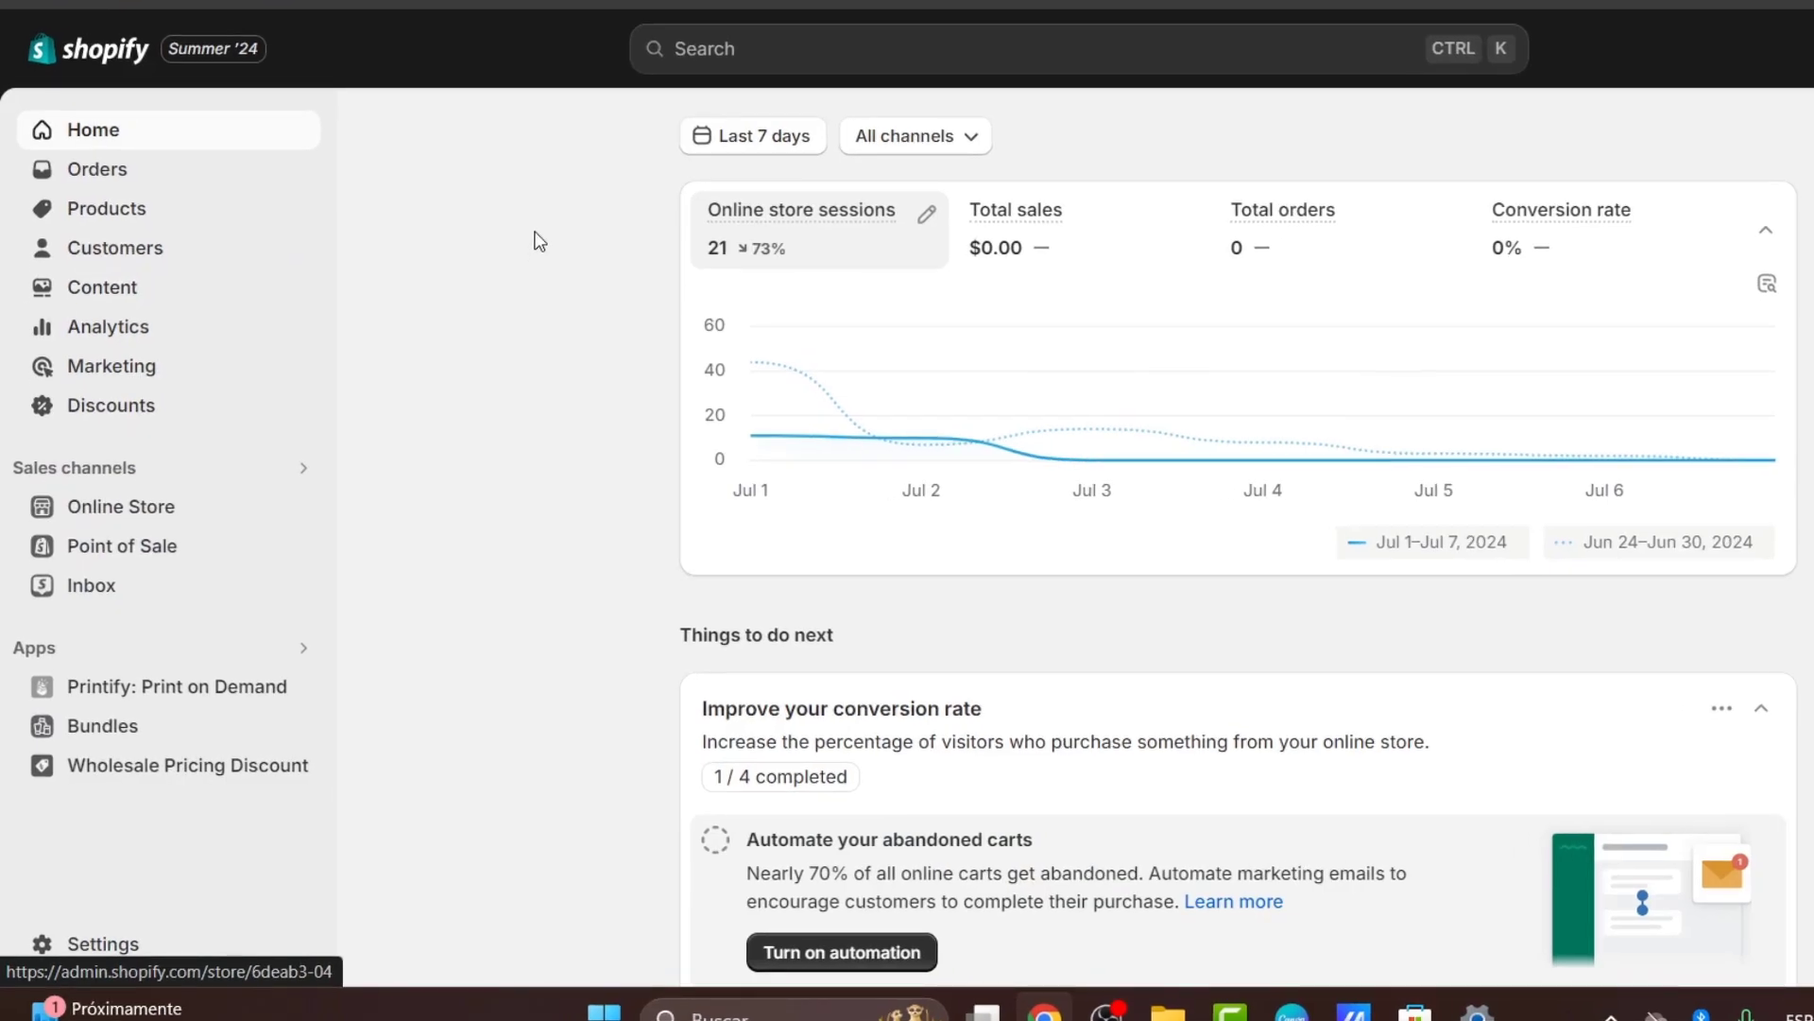
mouse_move(1179, 463)
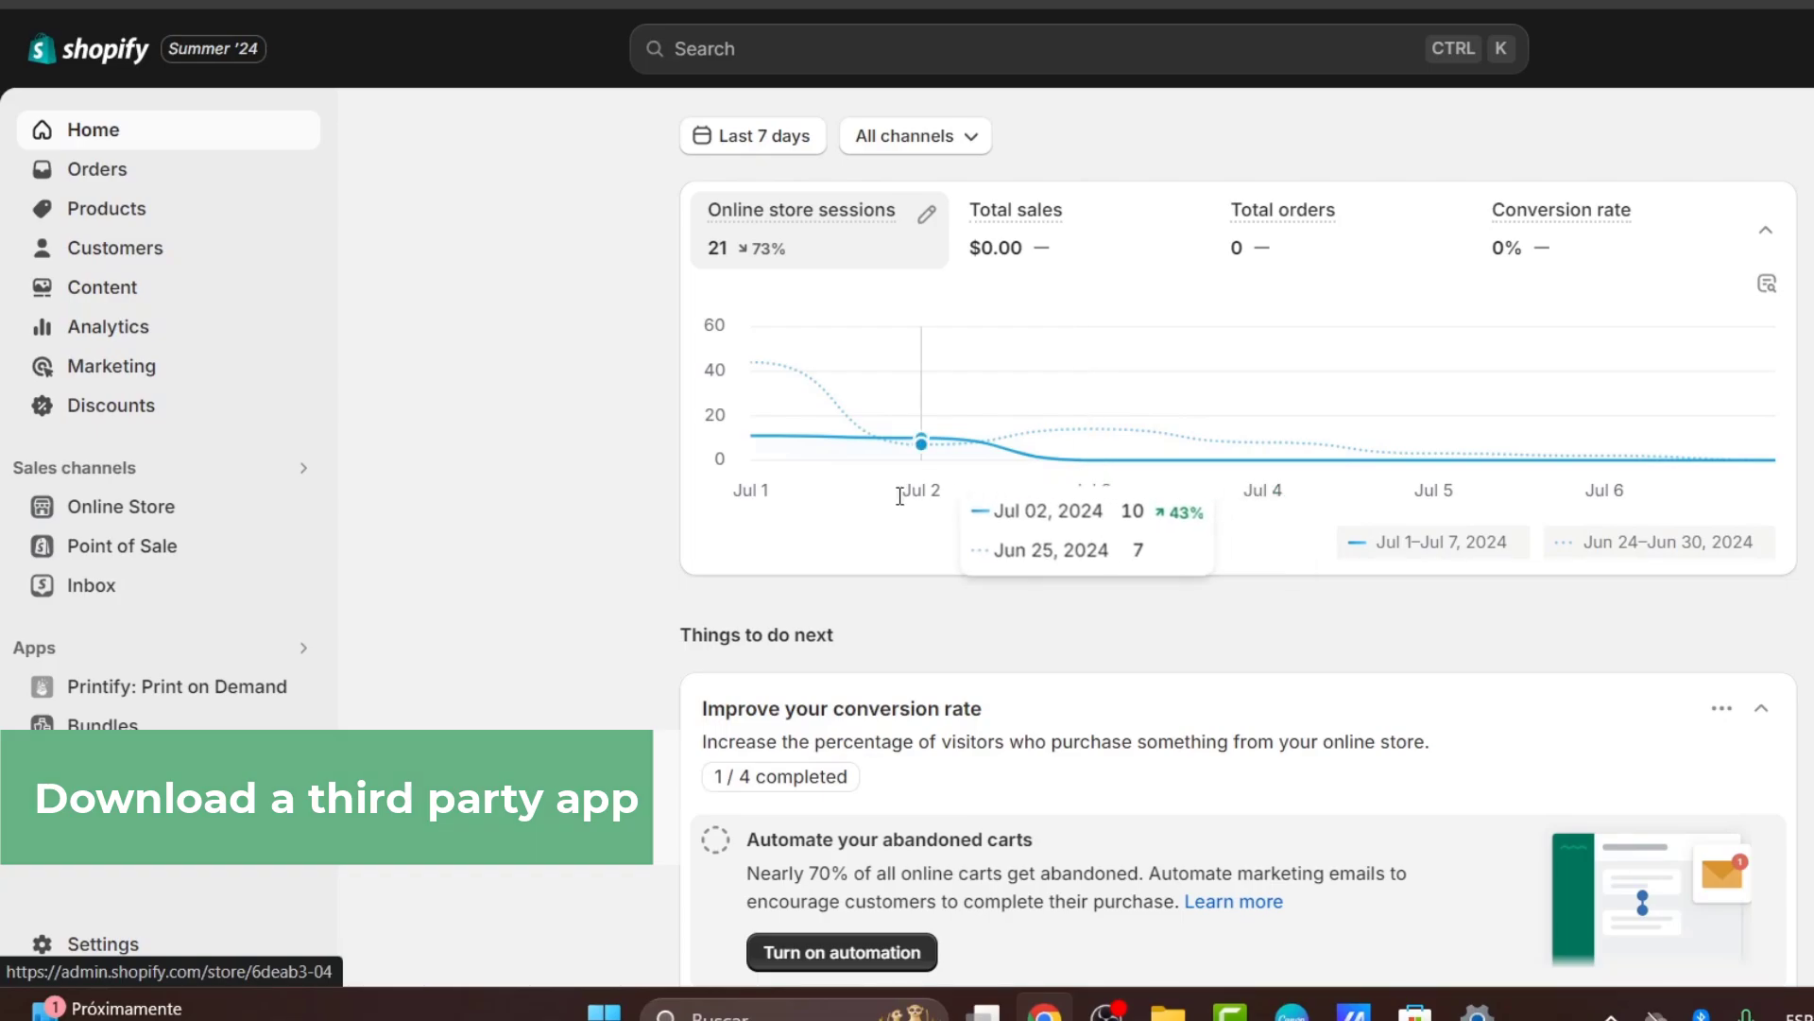
click(65, 649)
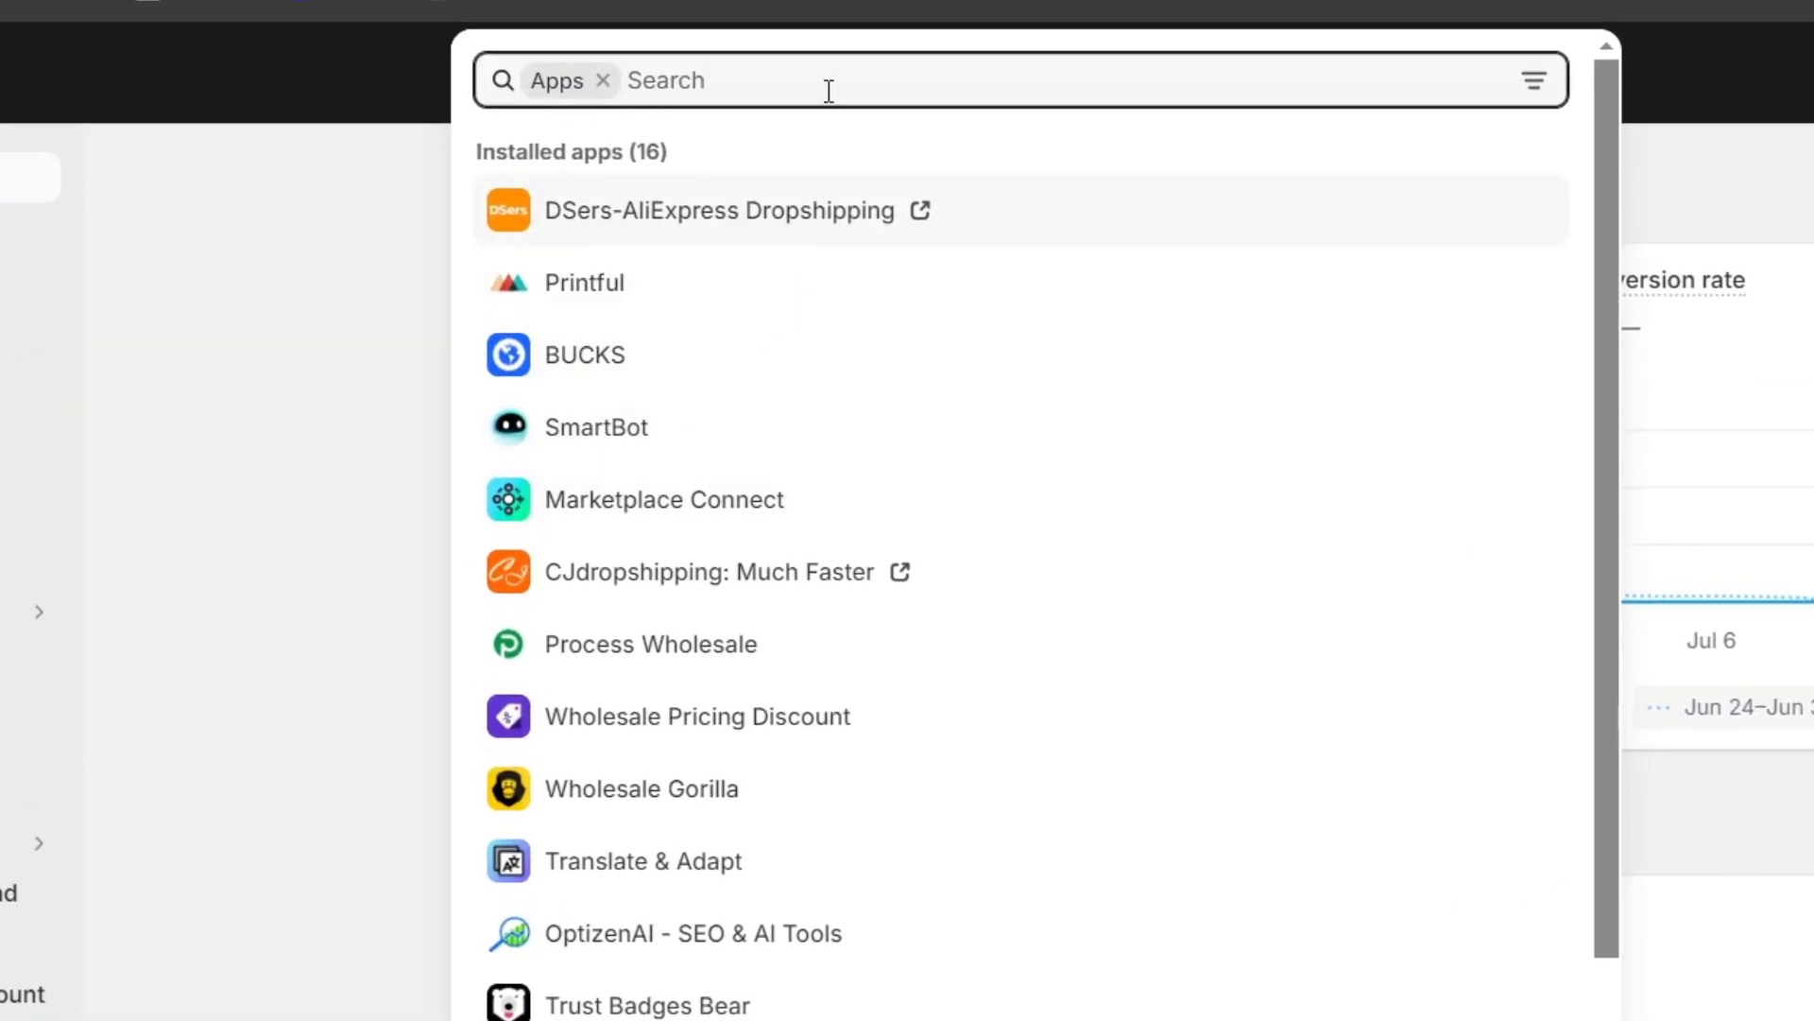
text(pop up)
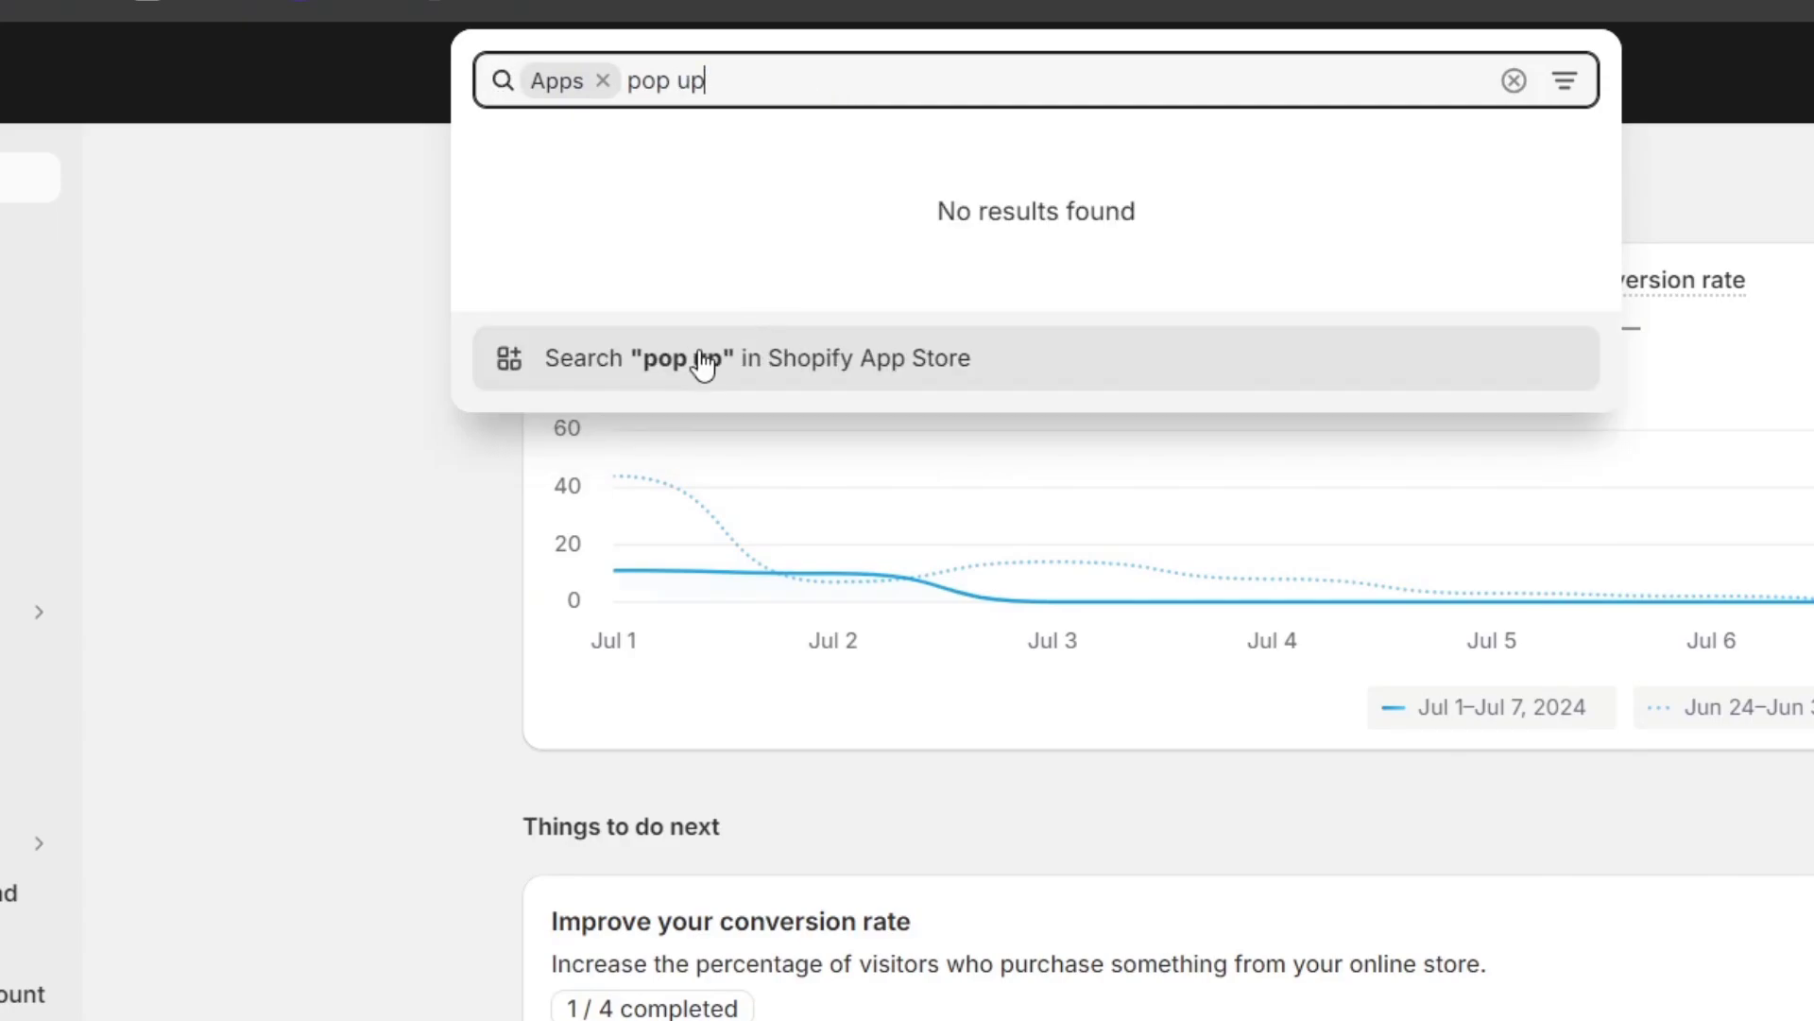
Search the Shopify App Store for 'pop up' and open Pop Convert's install page.
click(1028, 369)
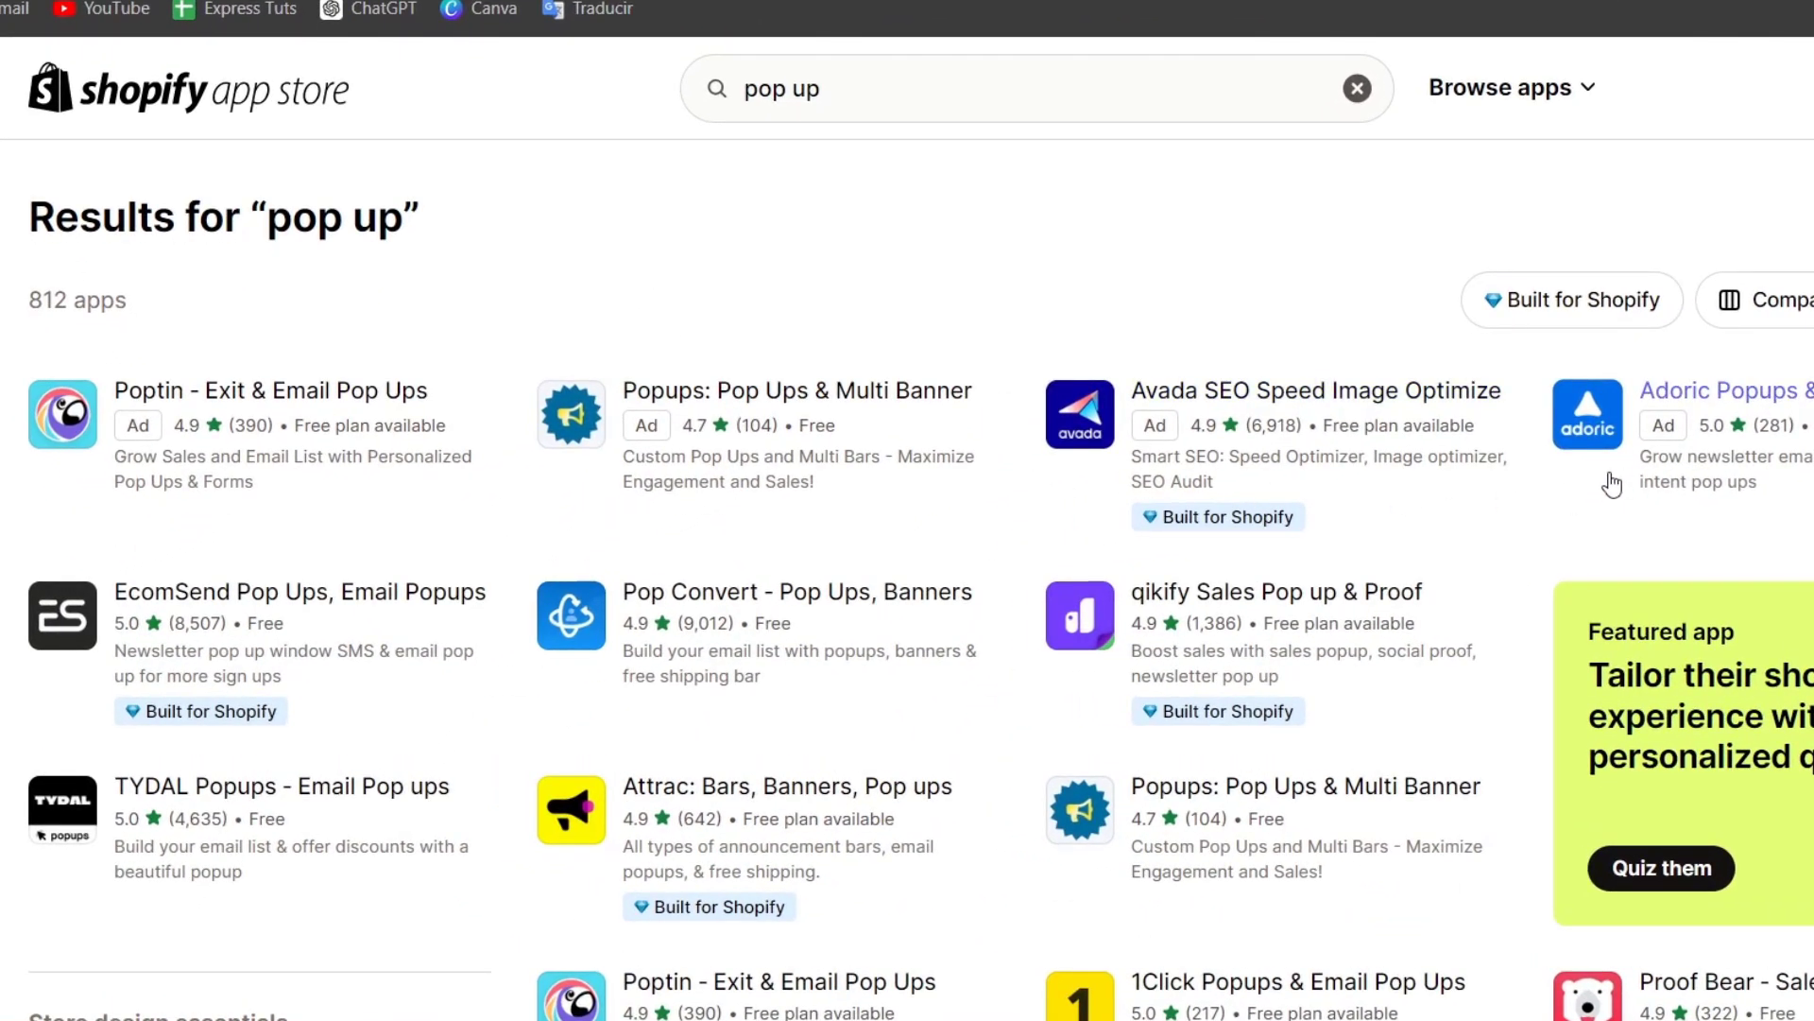
click(877, 595)
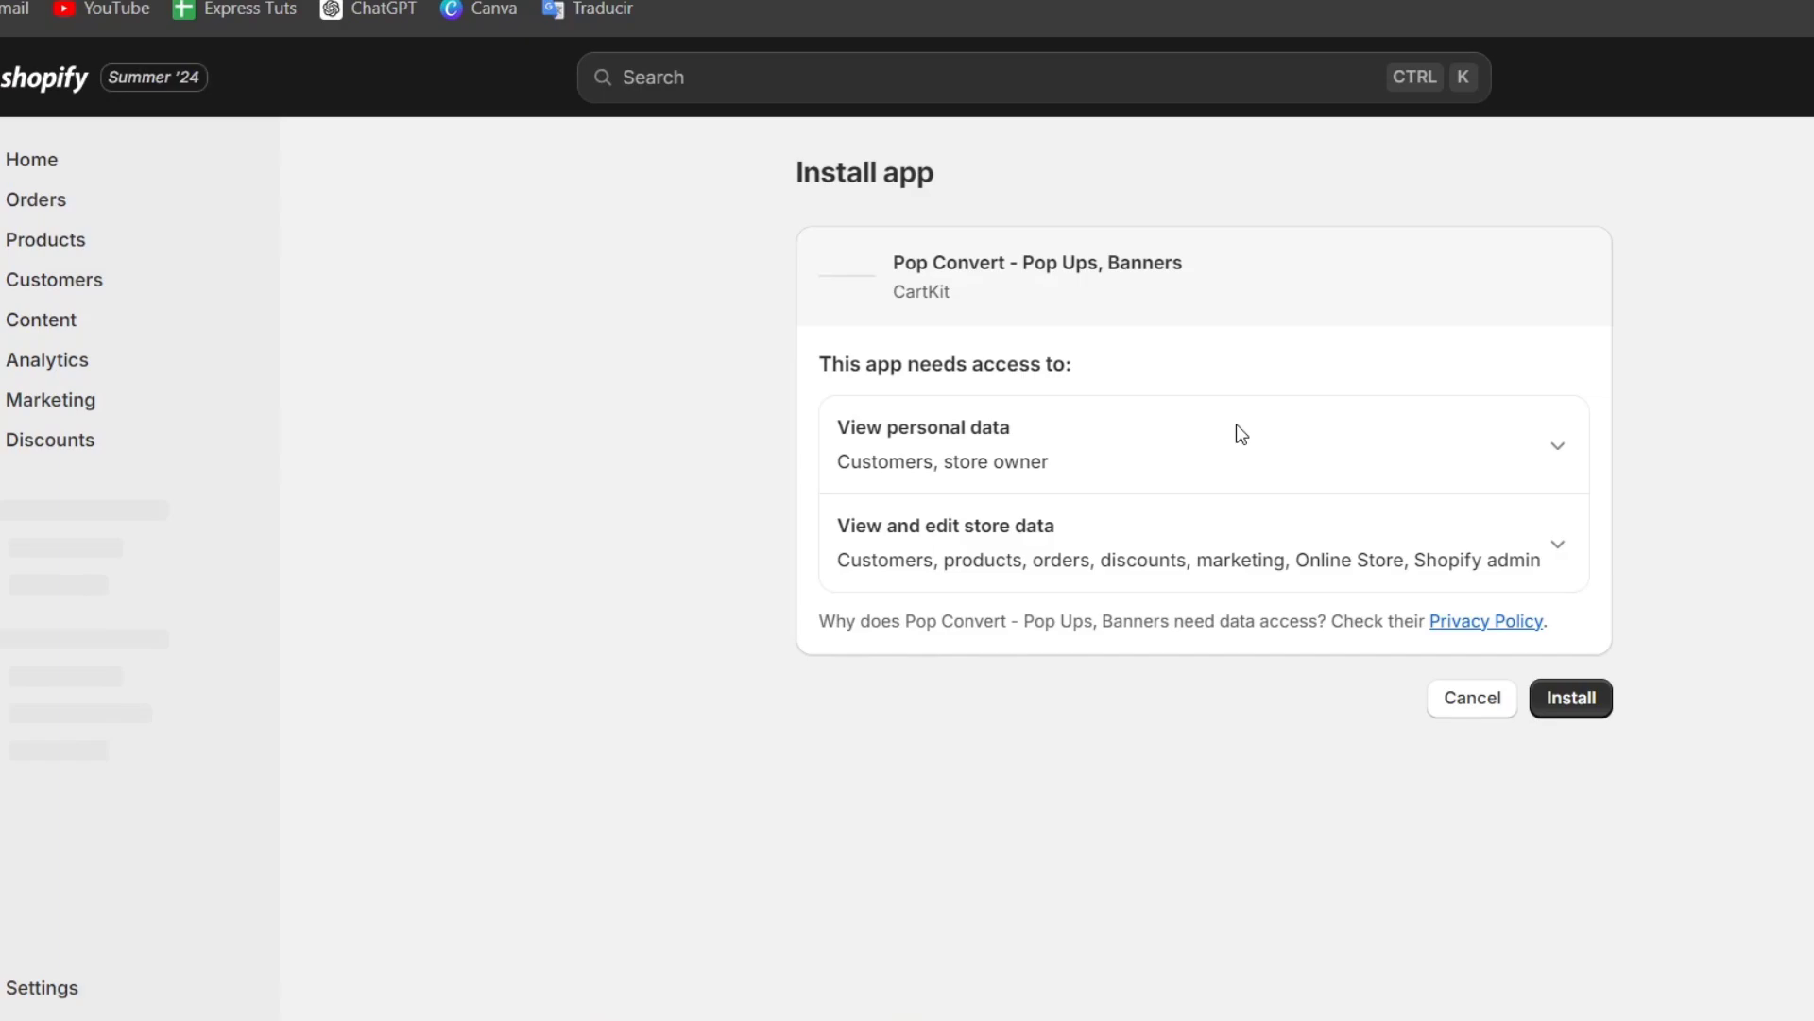
Install Pop Convert and reach its Cool Cats welcome dashboard with onboarding at 50%.
click(1605, 704)
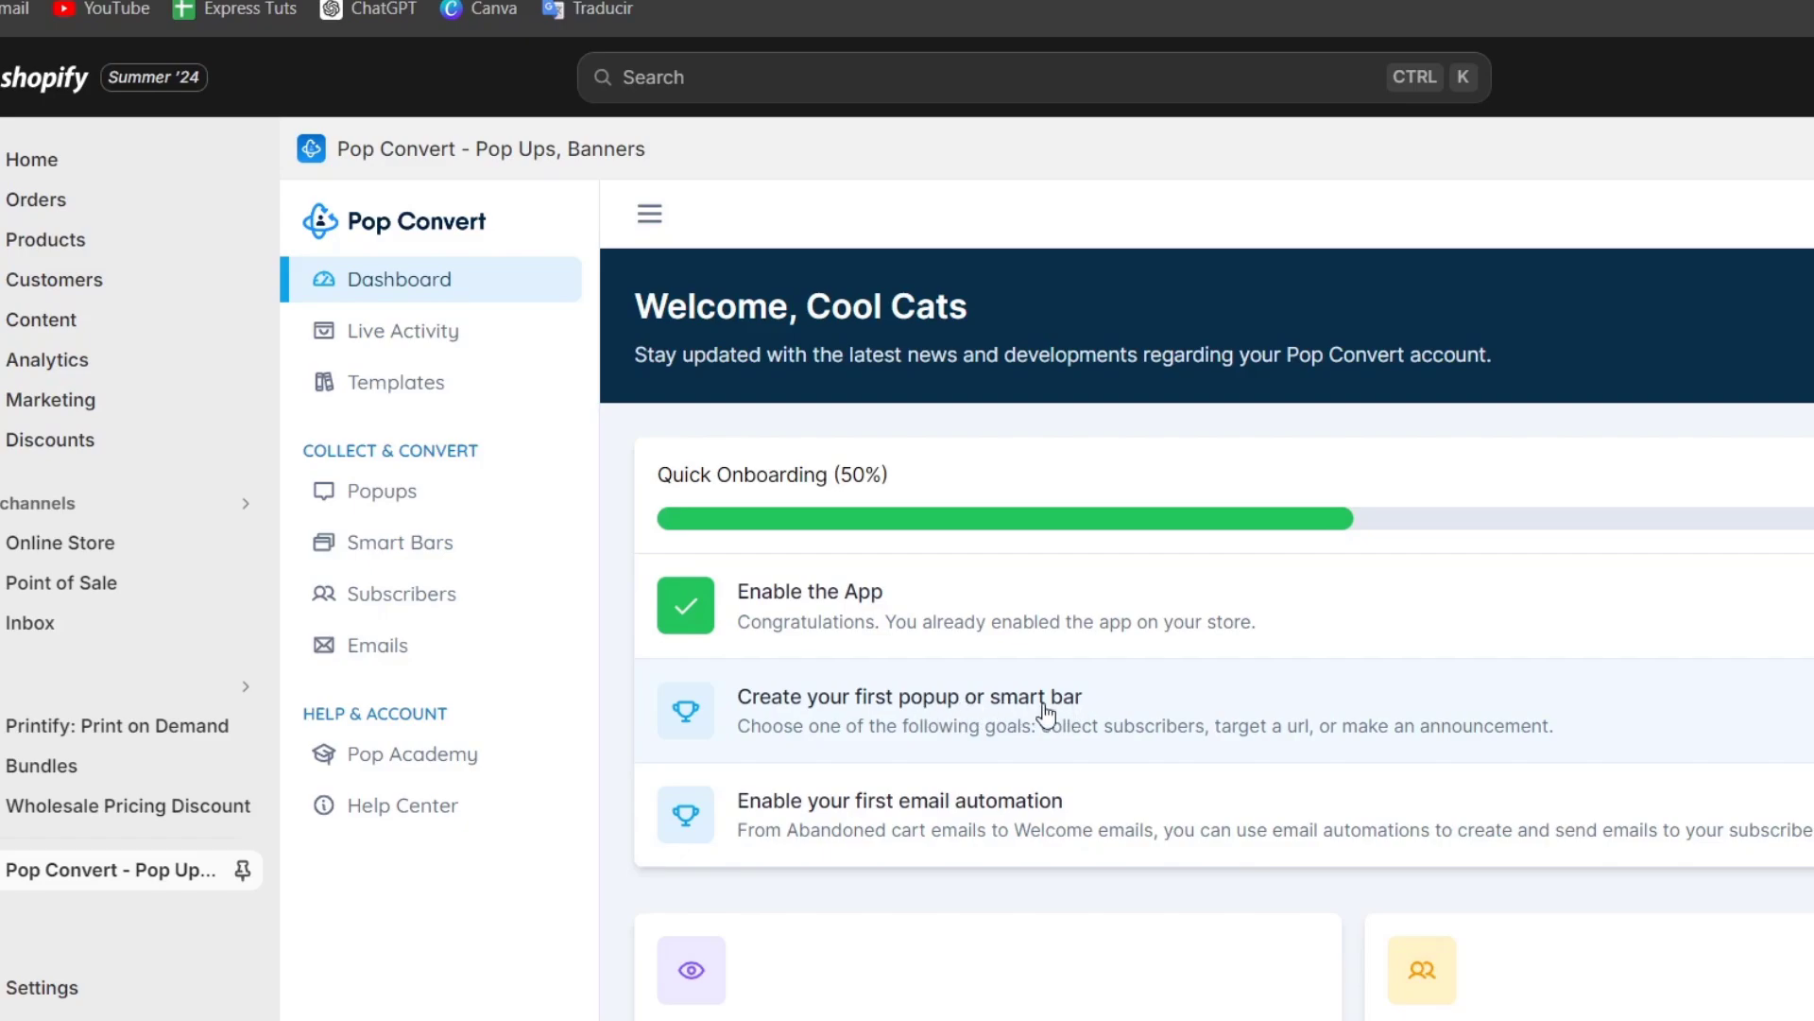
Start a popup campaign named '15% discount' with Popup type and the Coupon goal.
click(1114, 727)
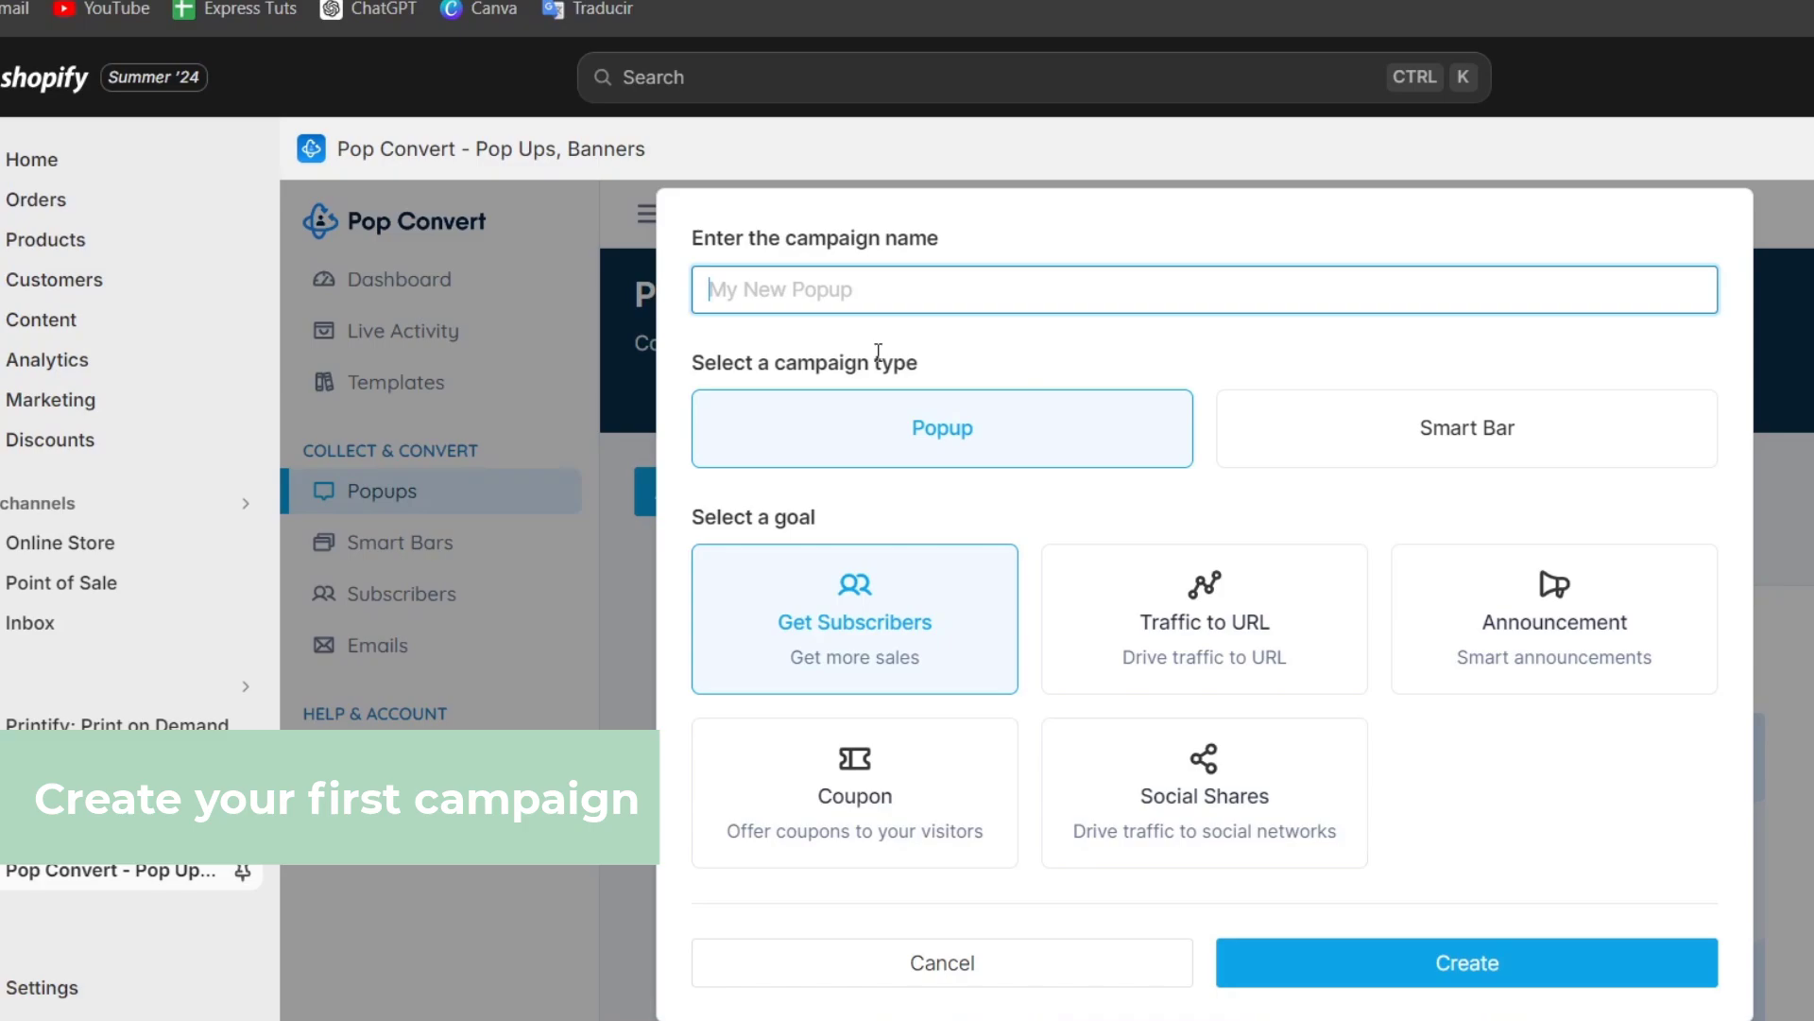
drag(917, 365, 814, 354)
click(862, 289)
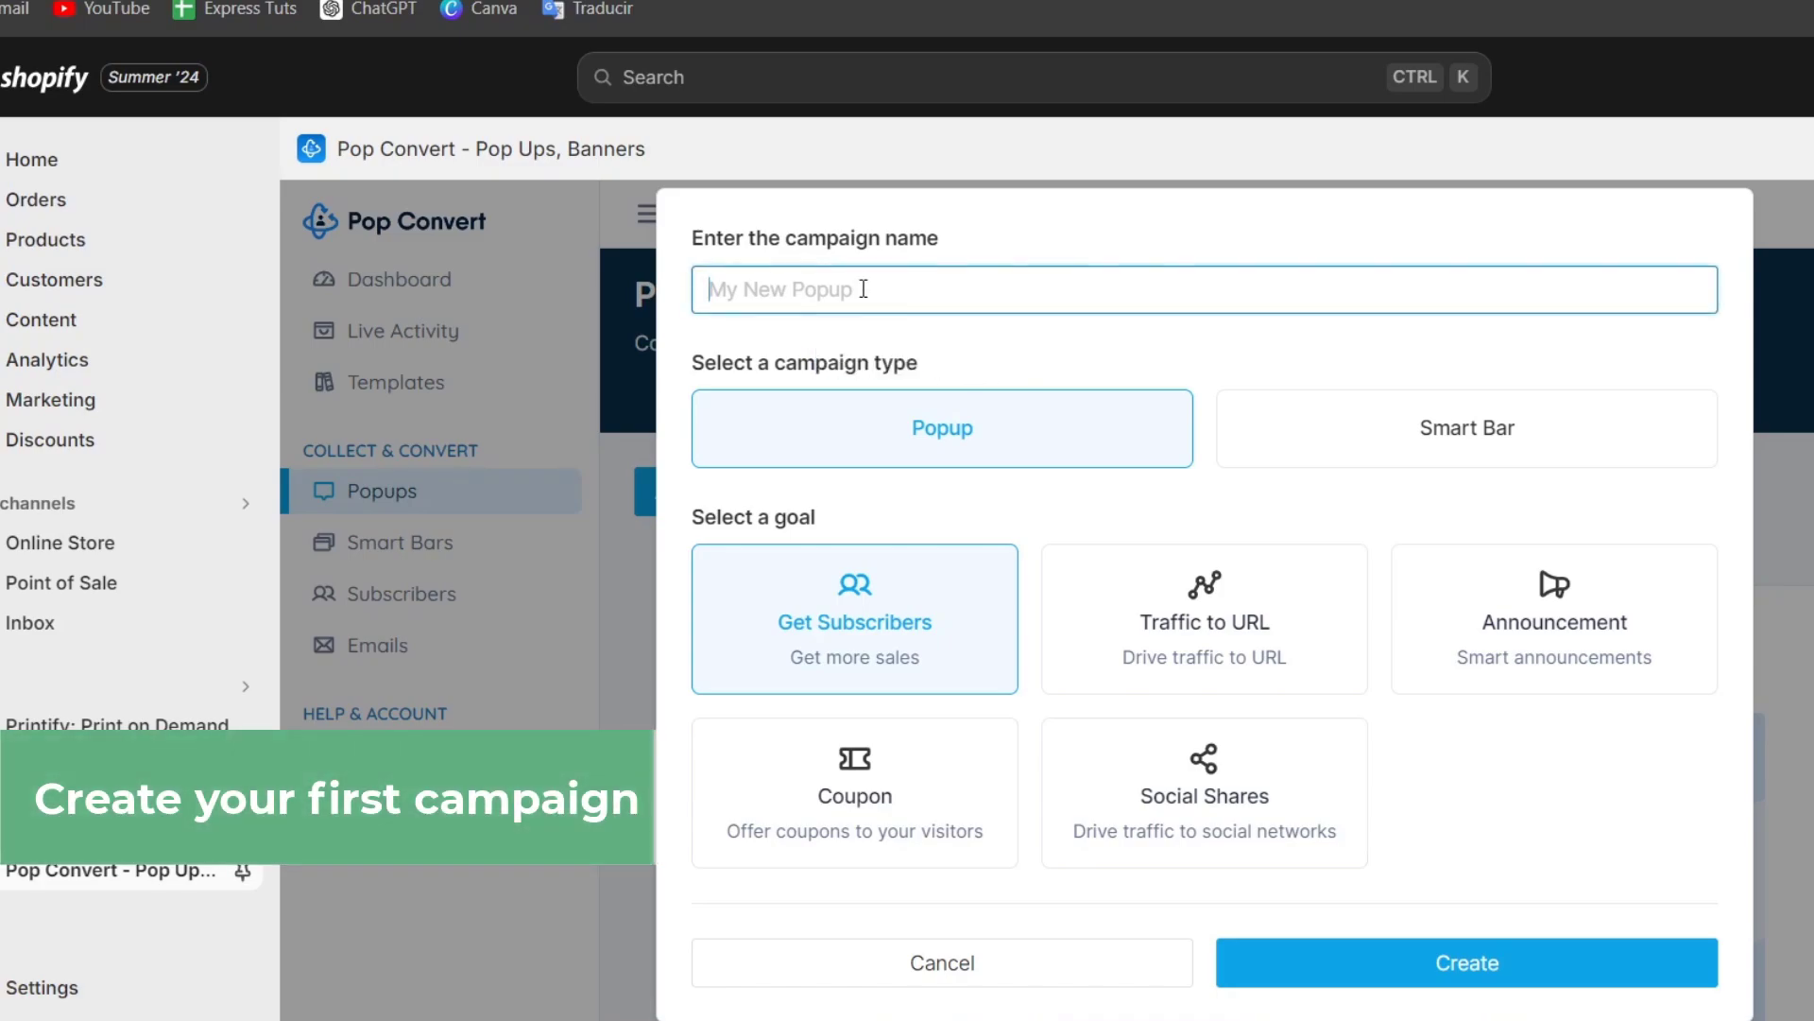
text(15% discount)
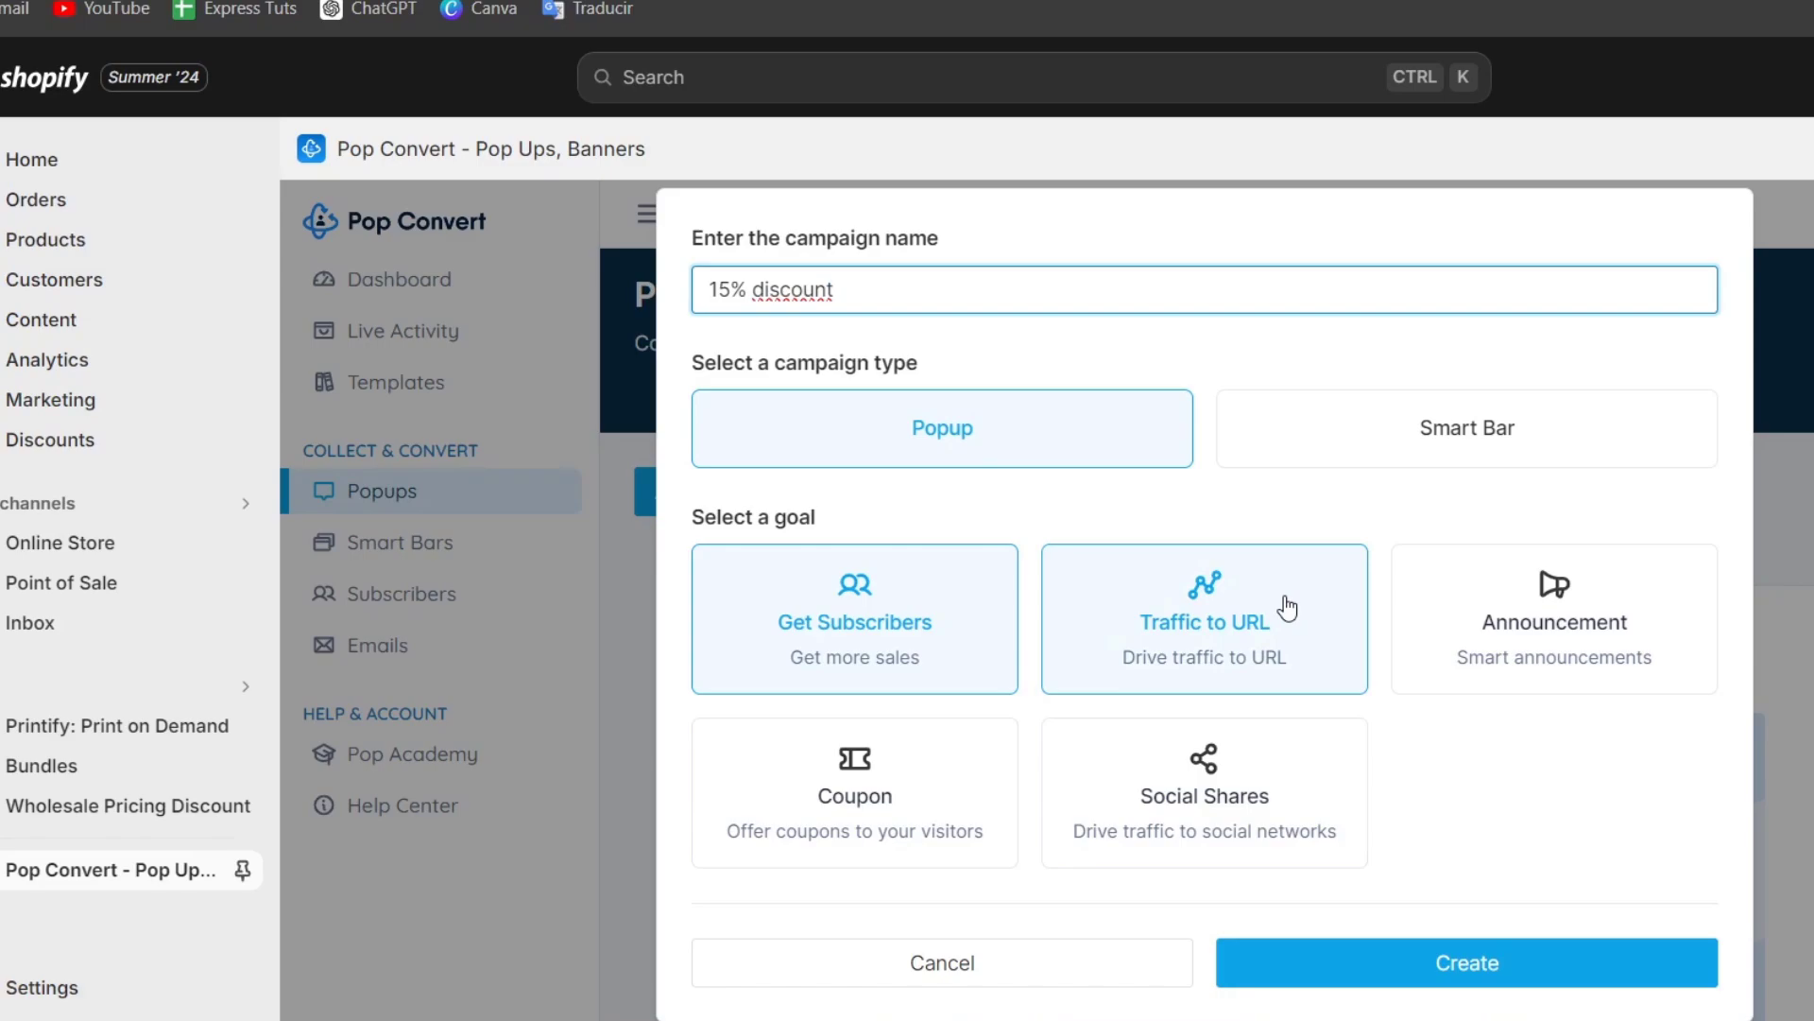
click(1541, 597)
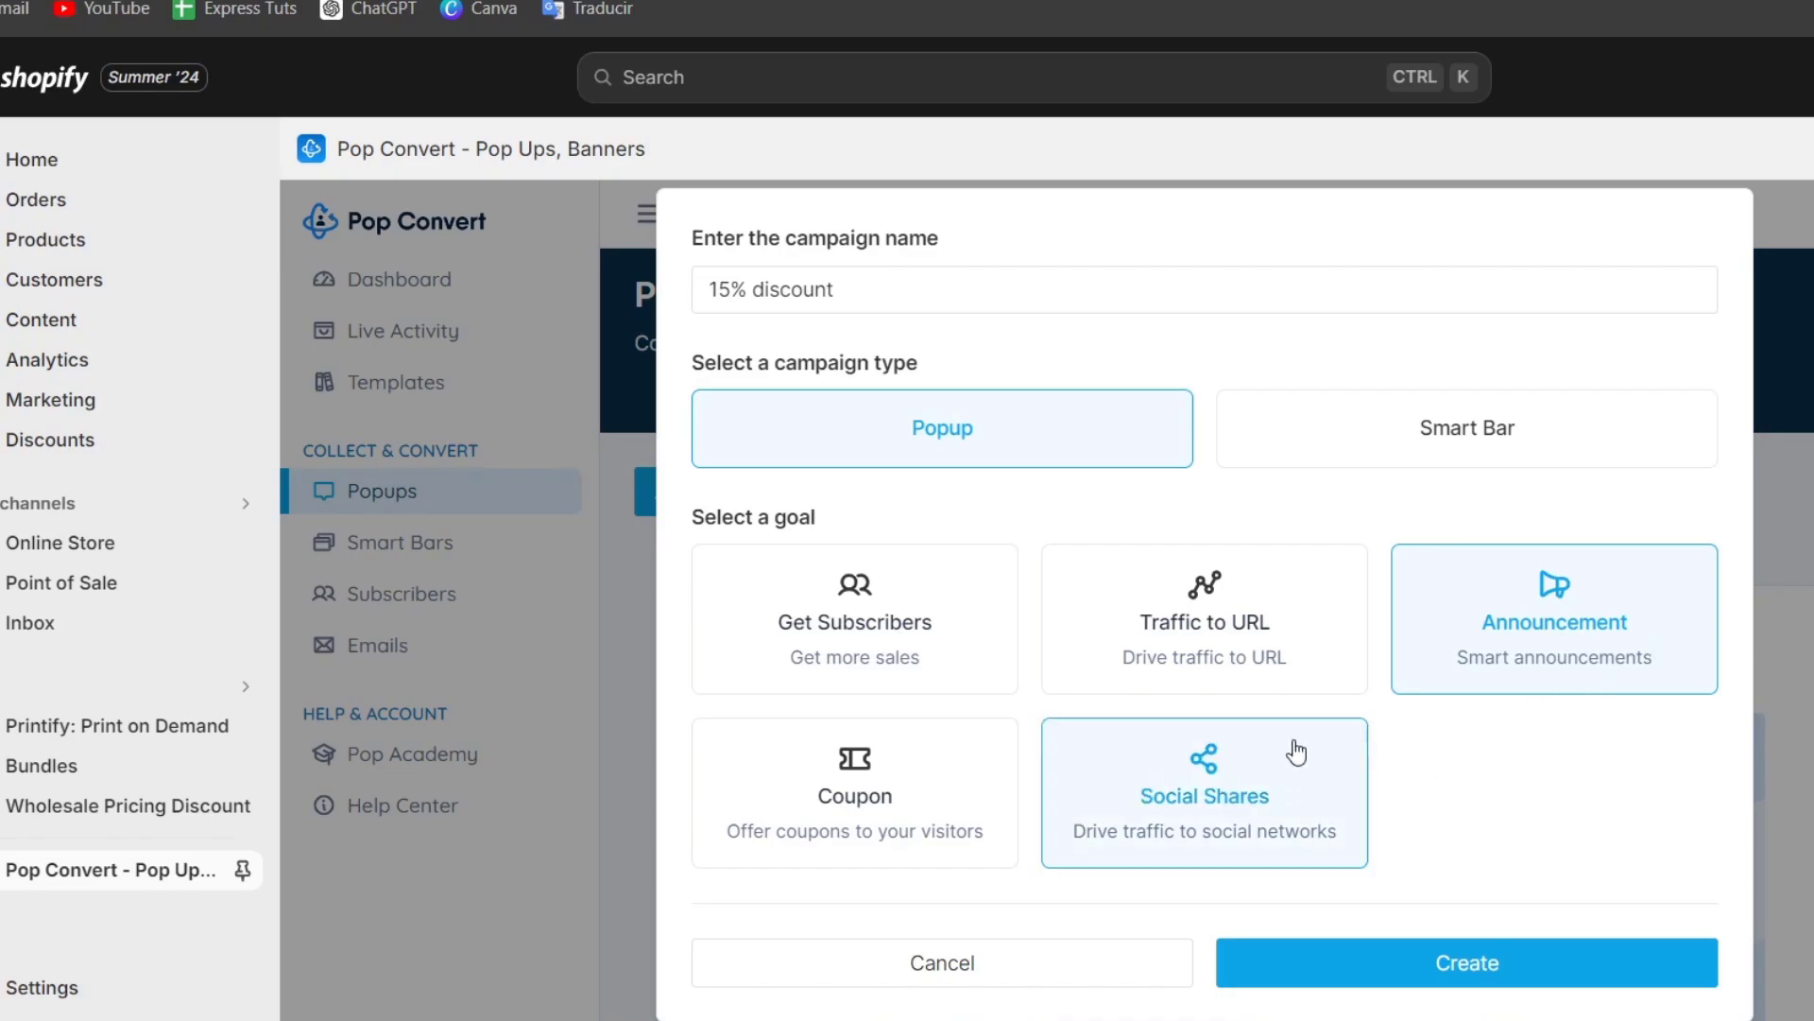
click(761, 823)
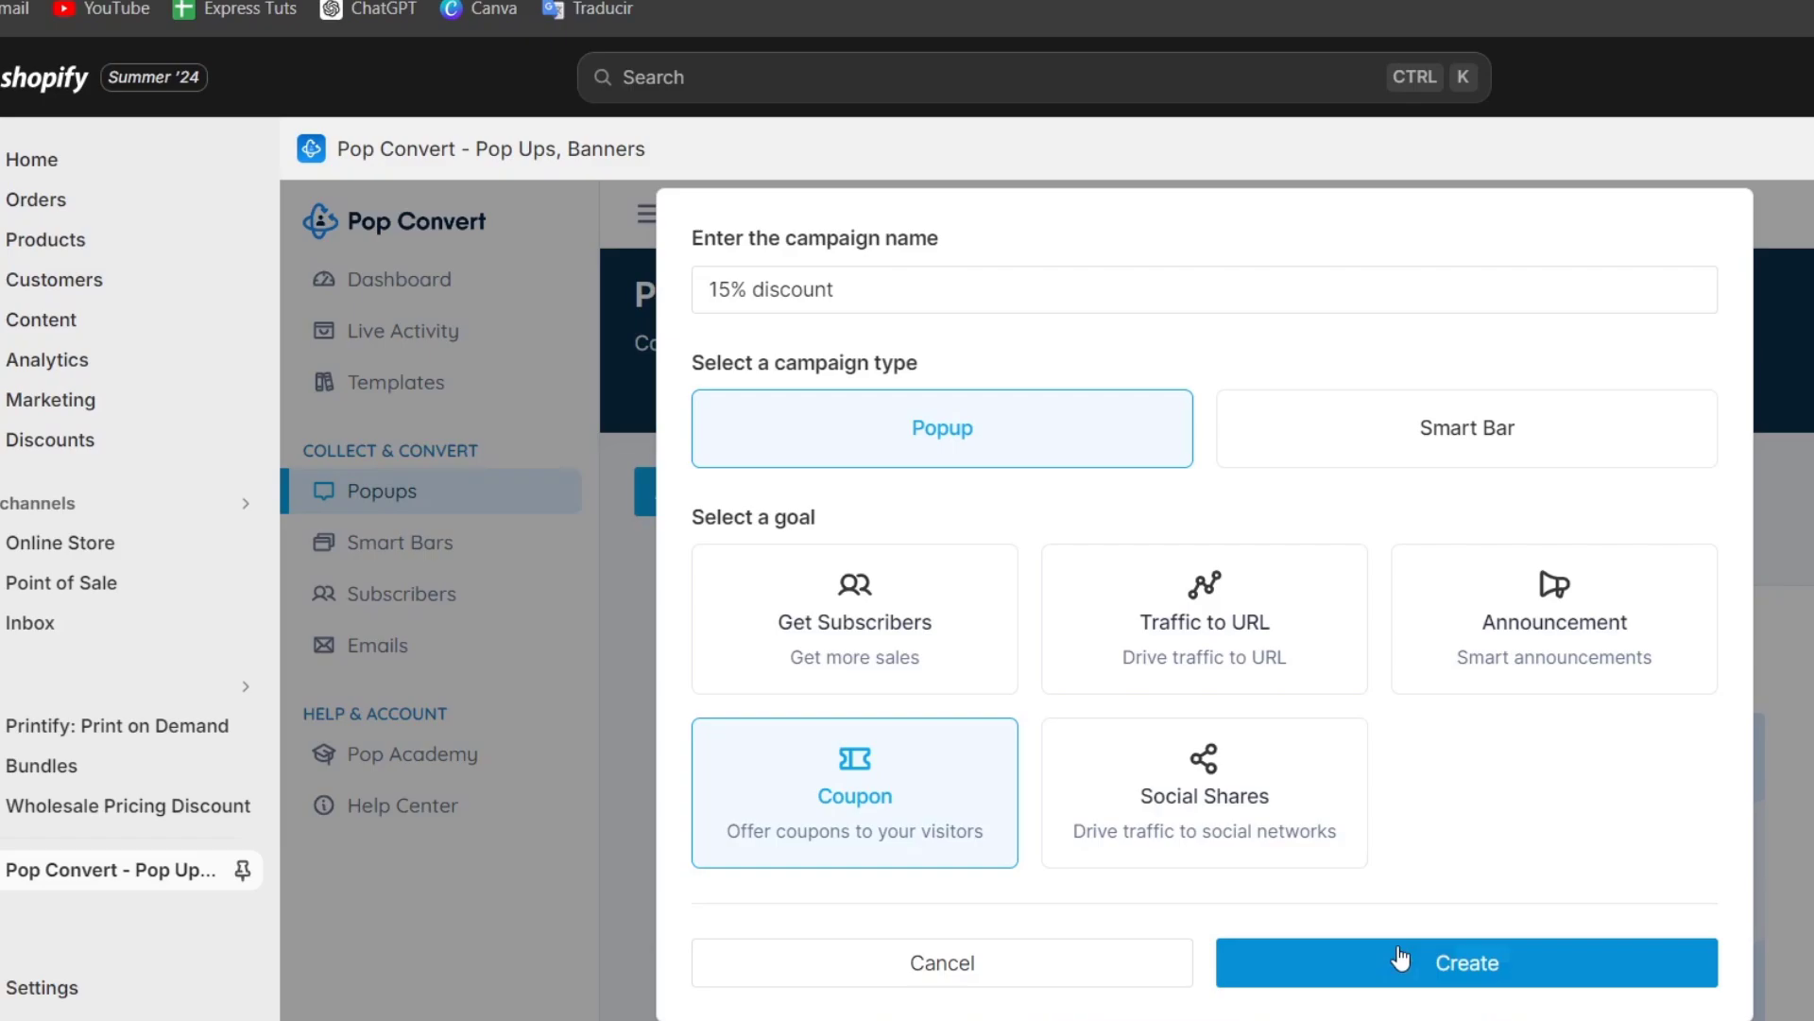
Create the campaign and give it a dark orange background, black title and light grey text.
click(1437, 966)
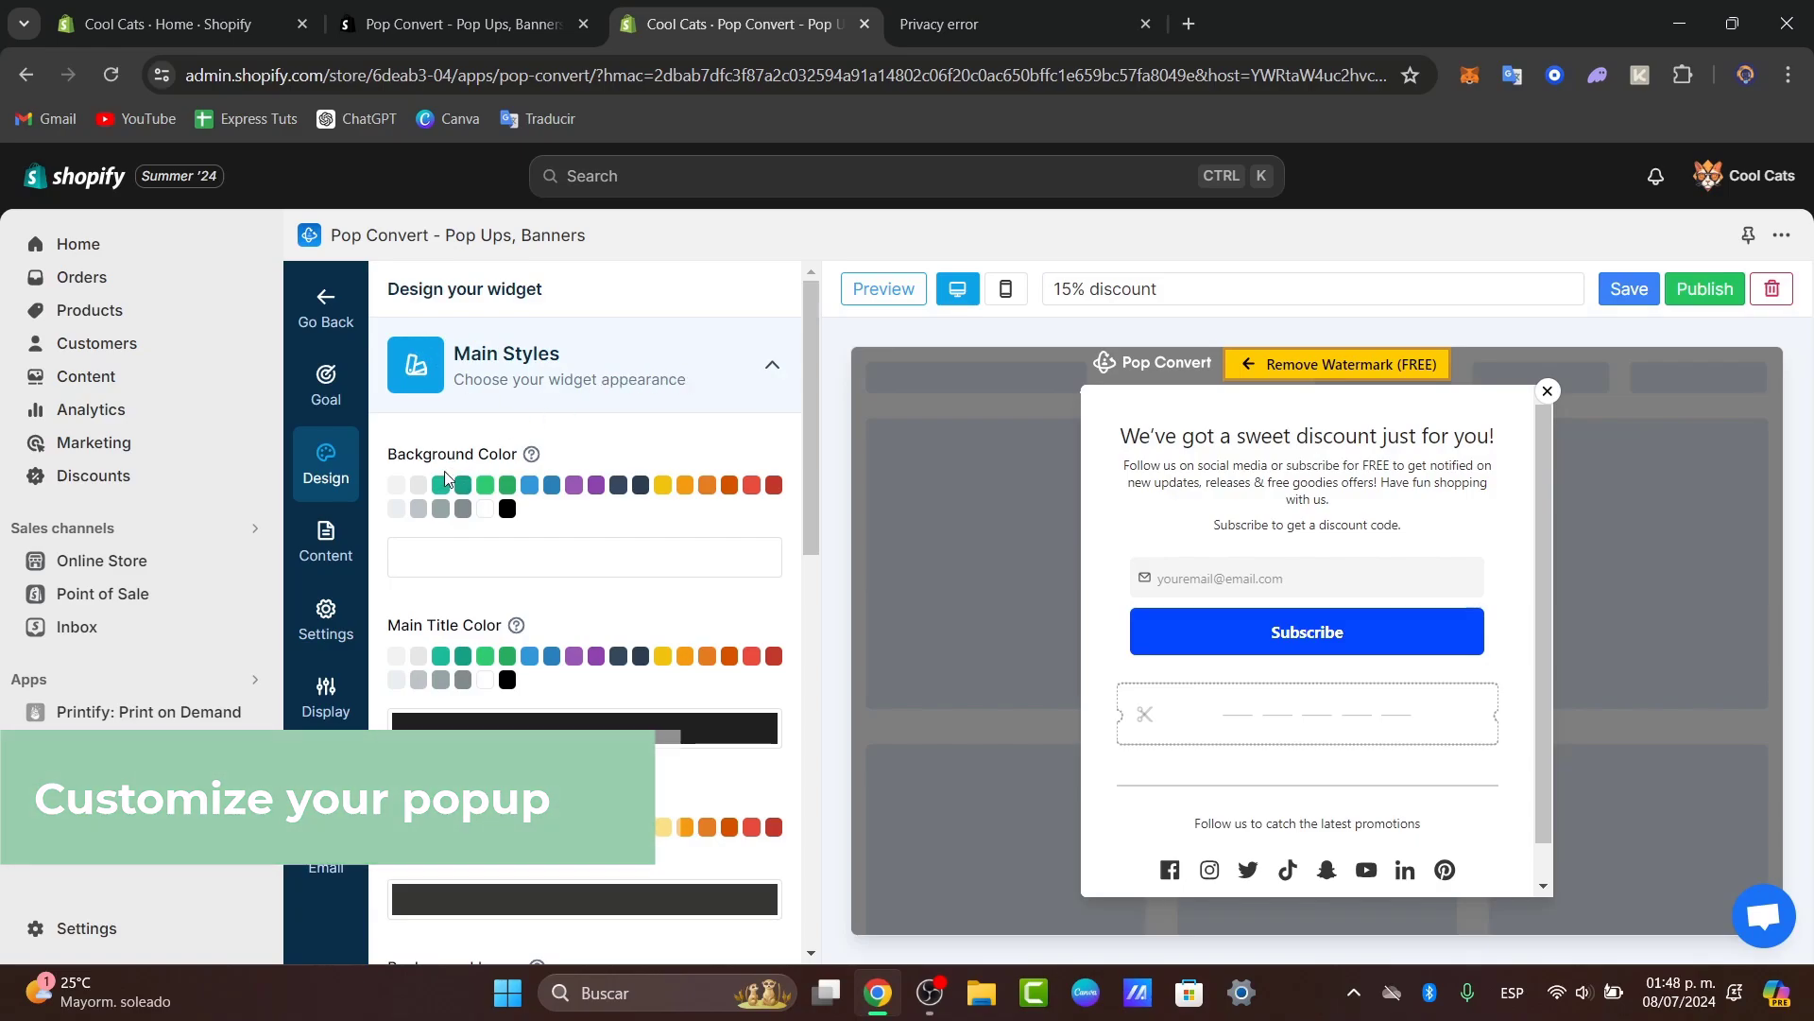
click(419, 485)
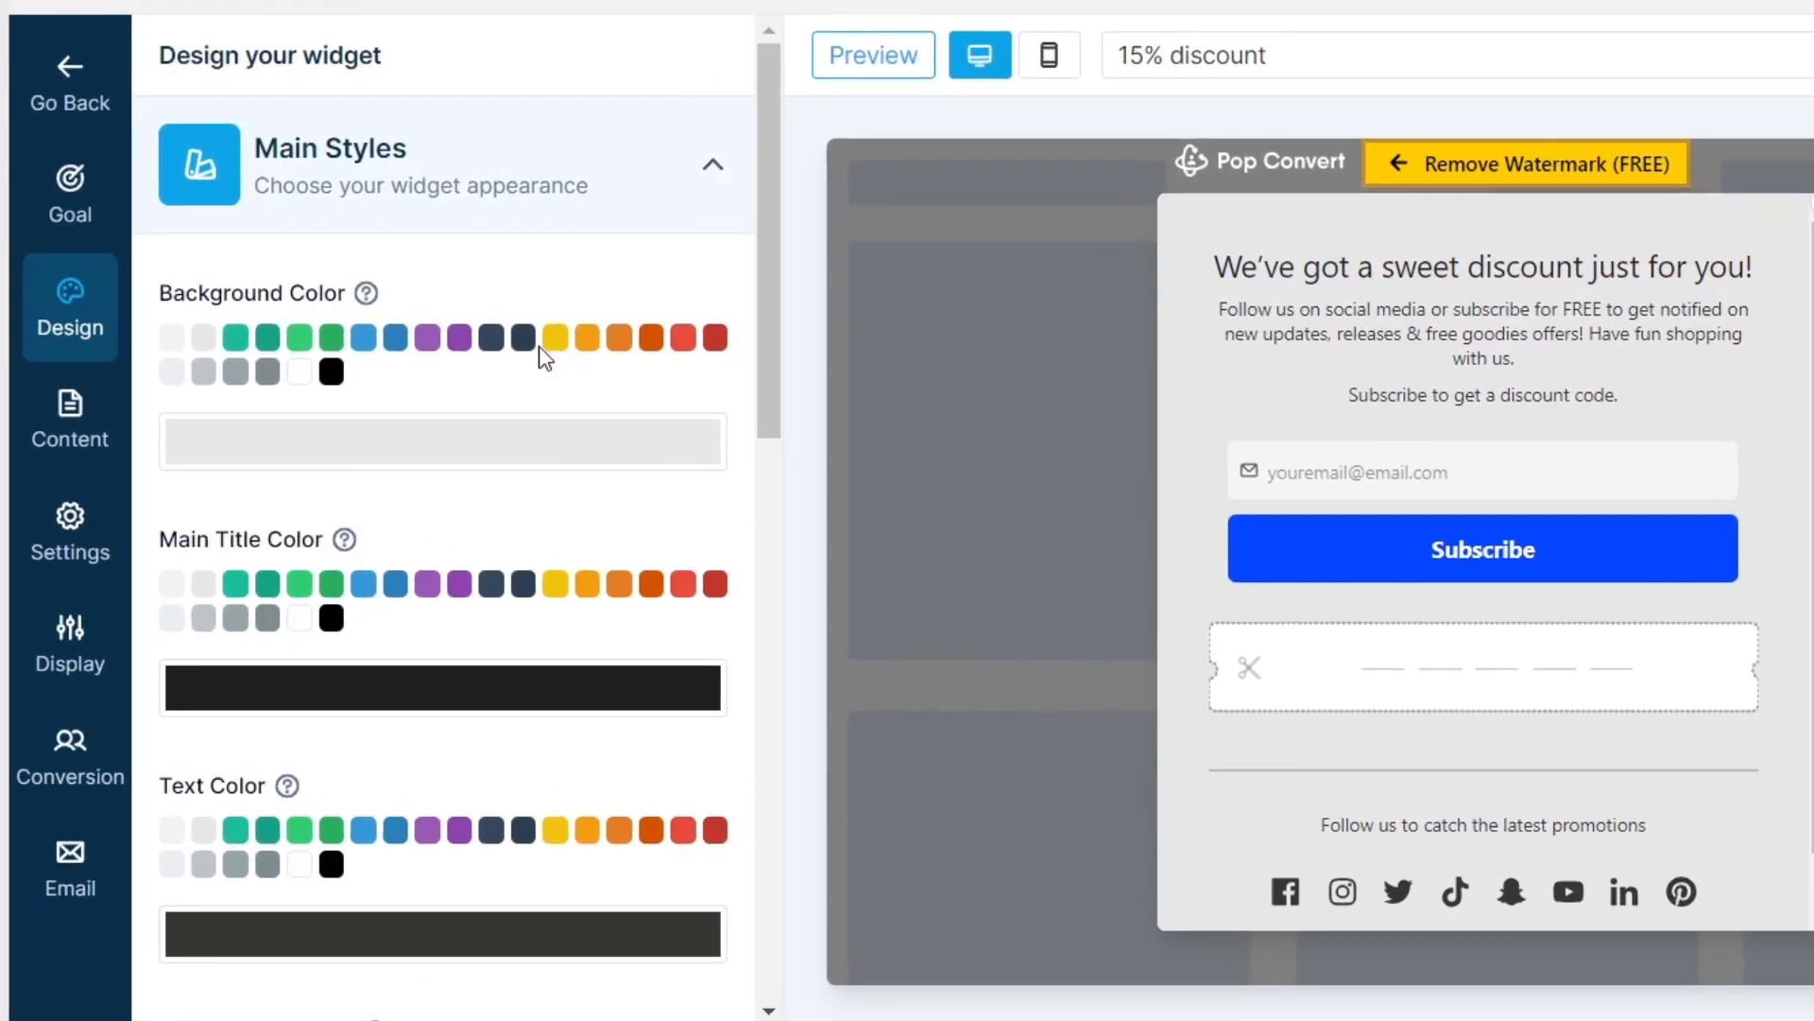
click(592, 346)
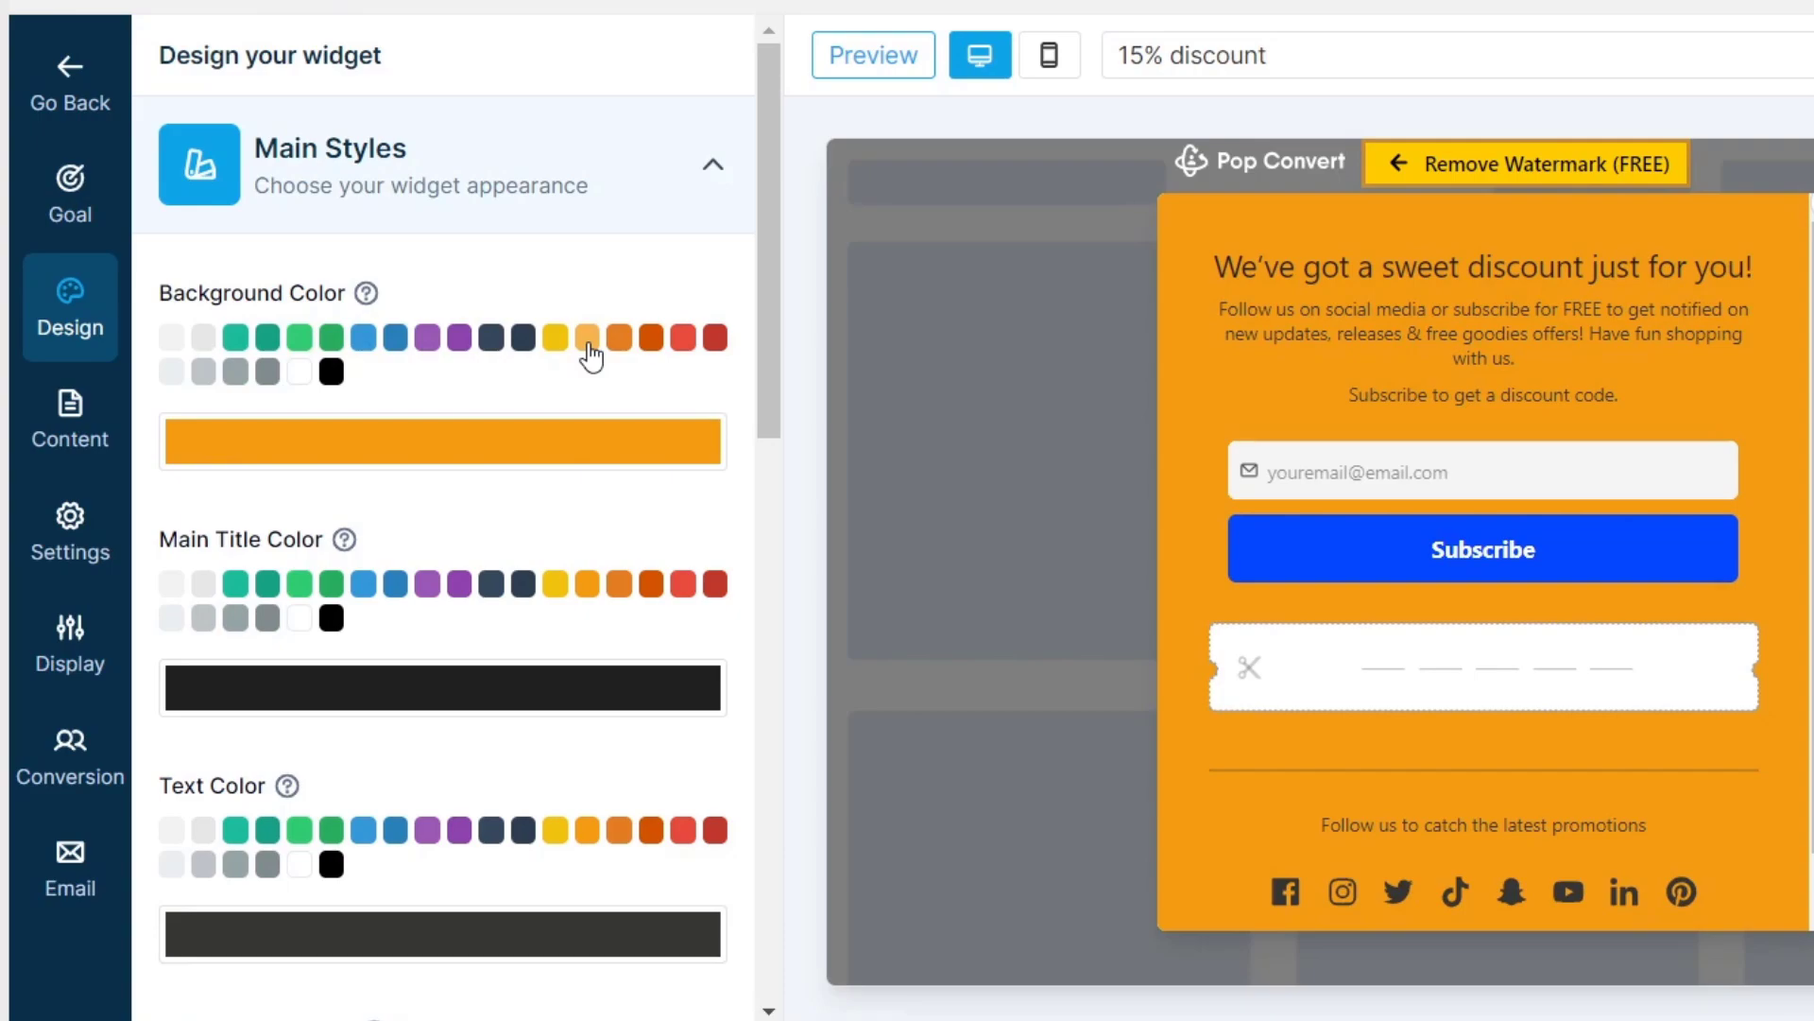
click(620, 342)
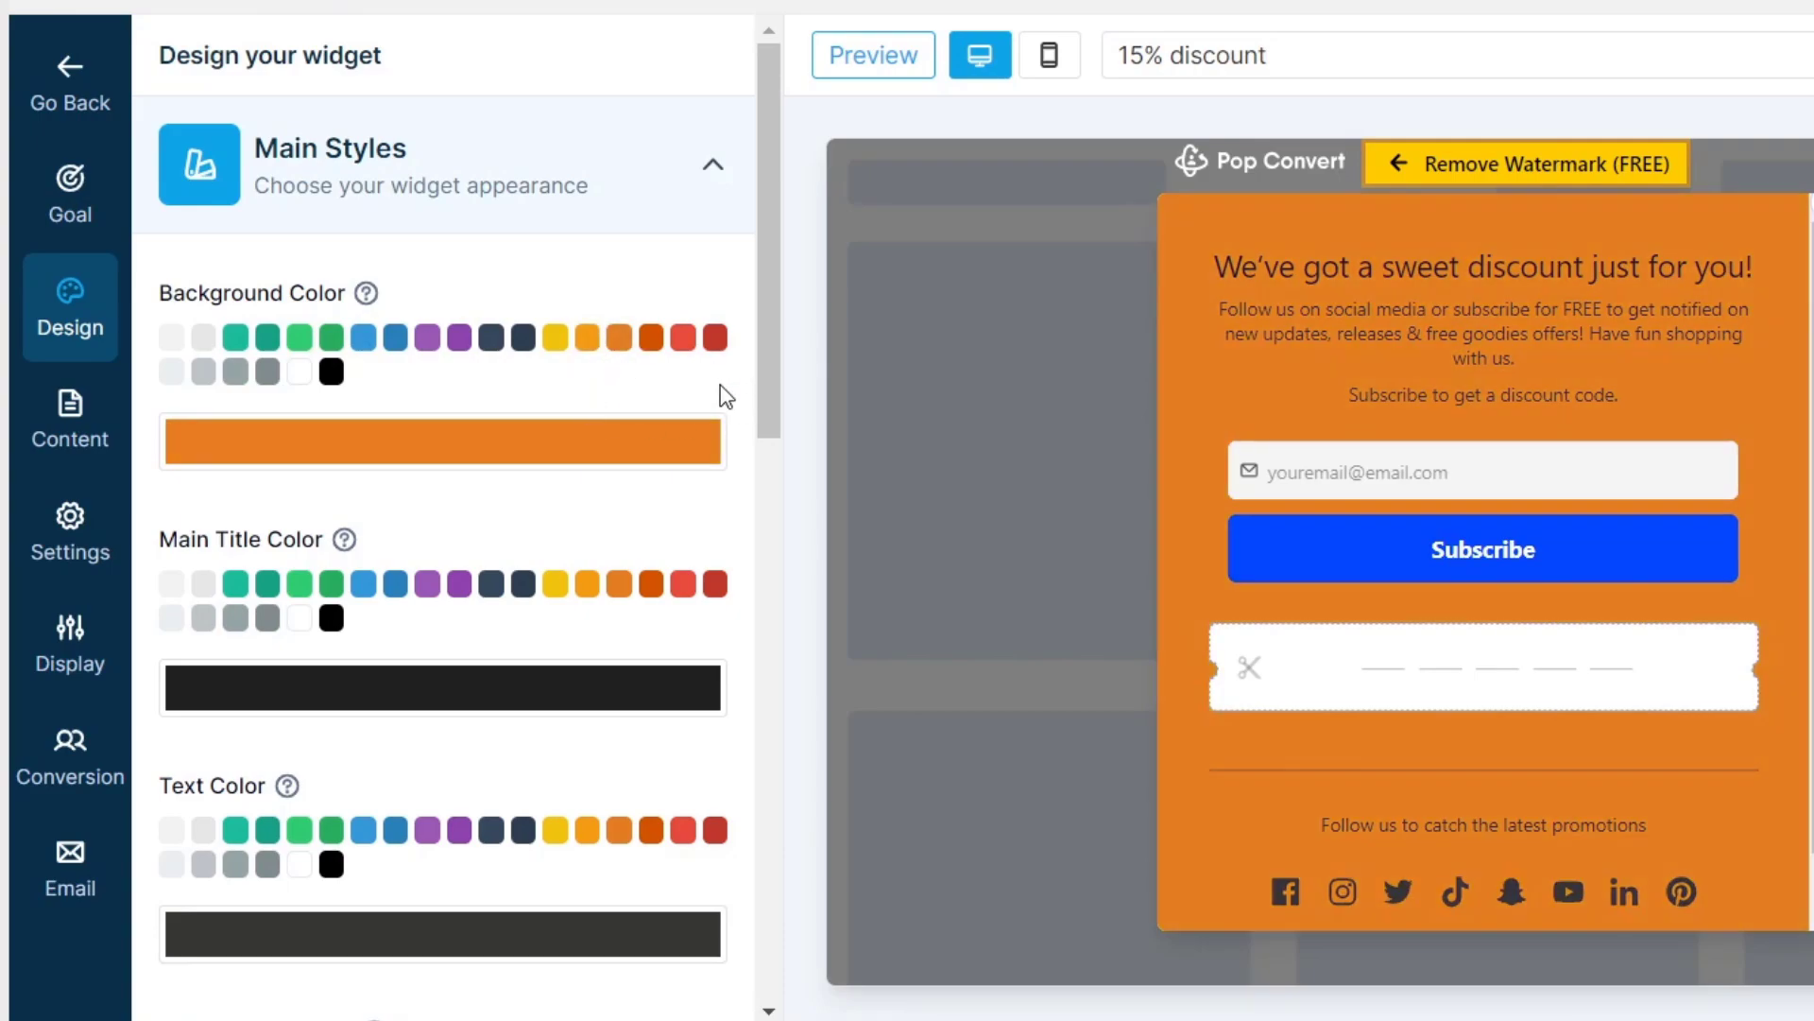
click(331, 617)
scroll(417, 624, down, 3)
click(332, 525)
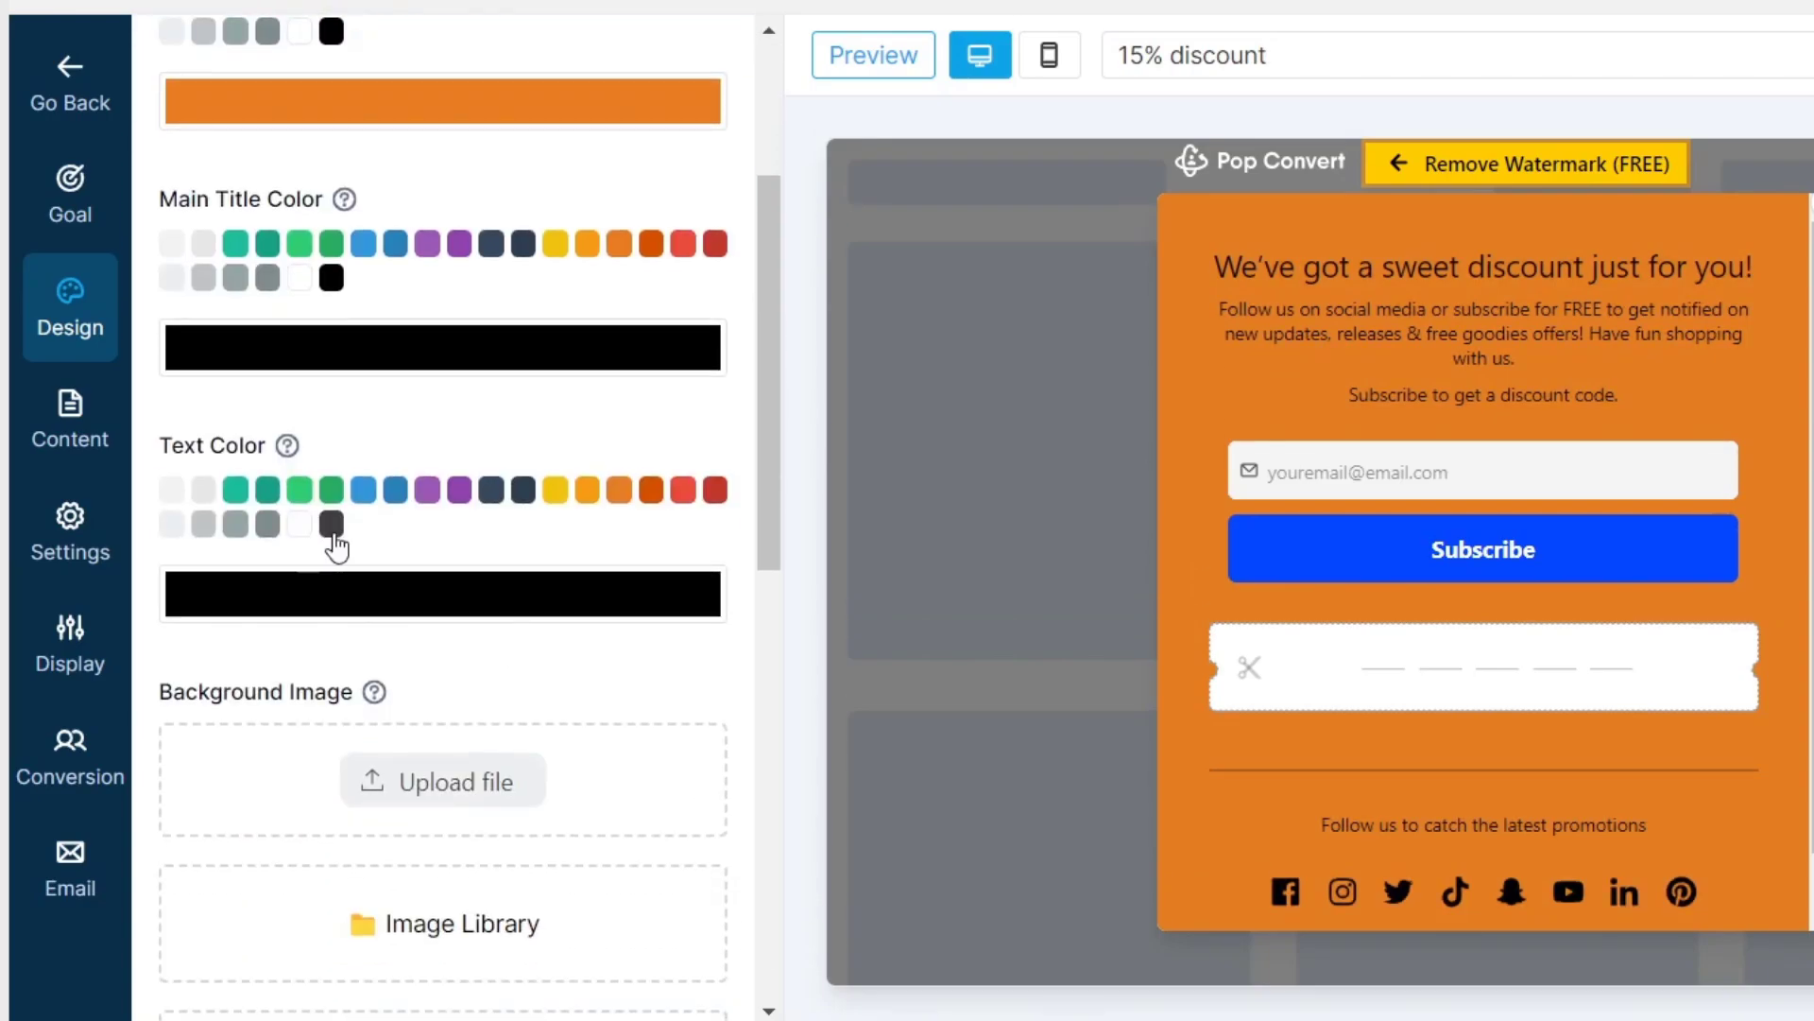
click(172, 493)
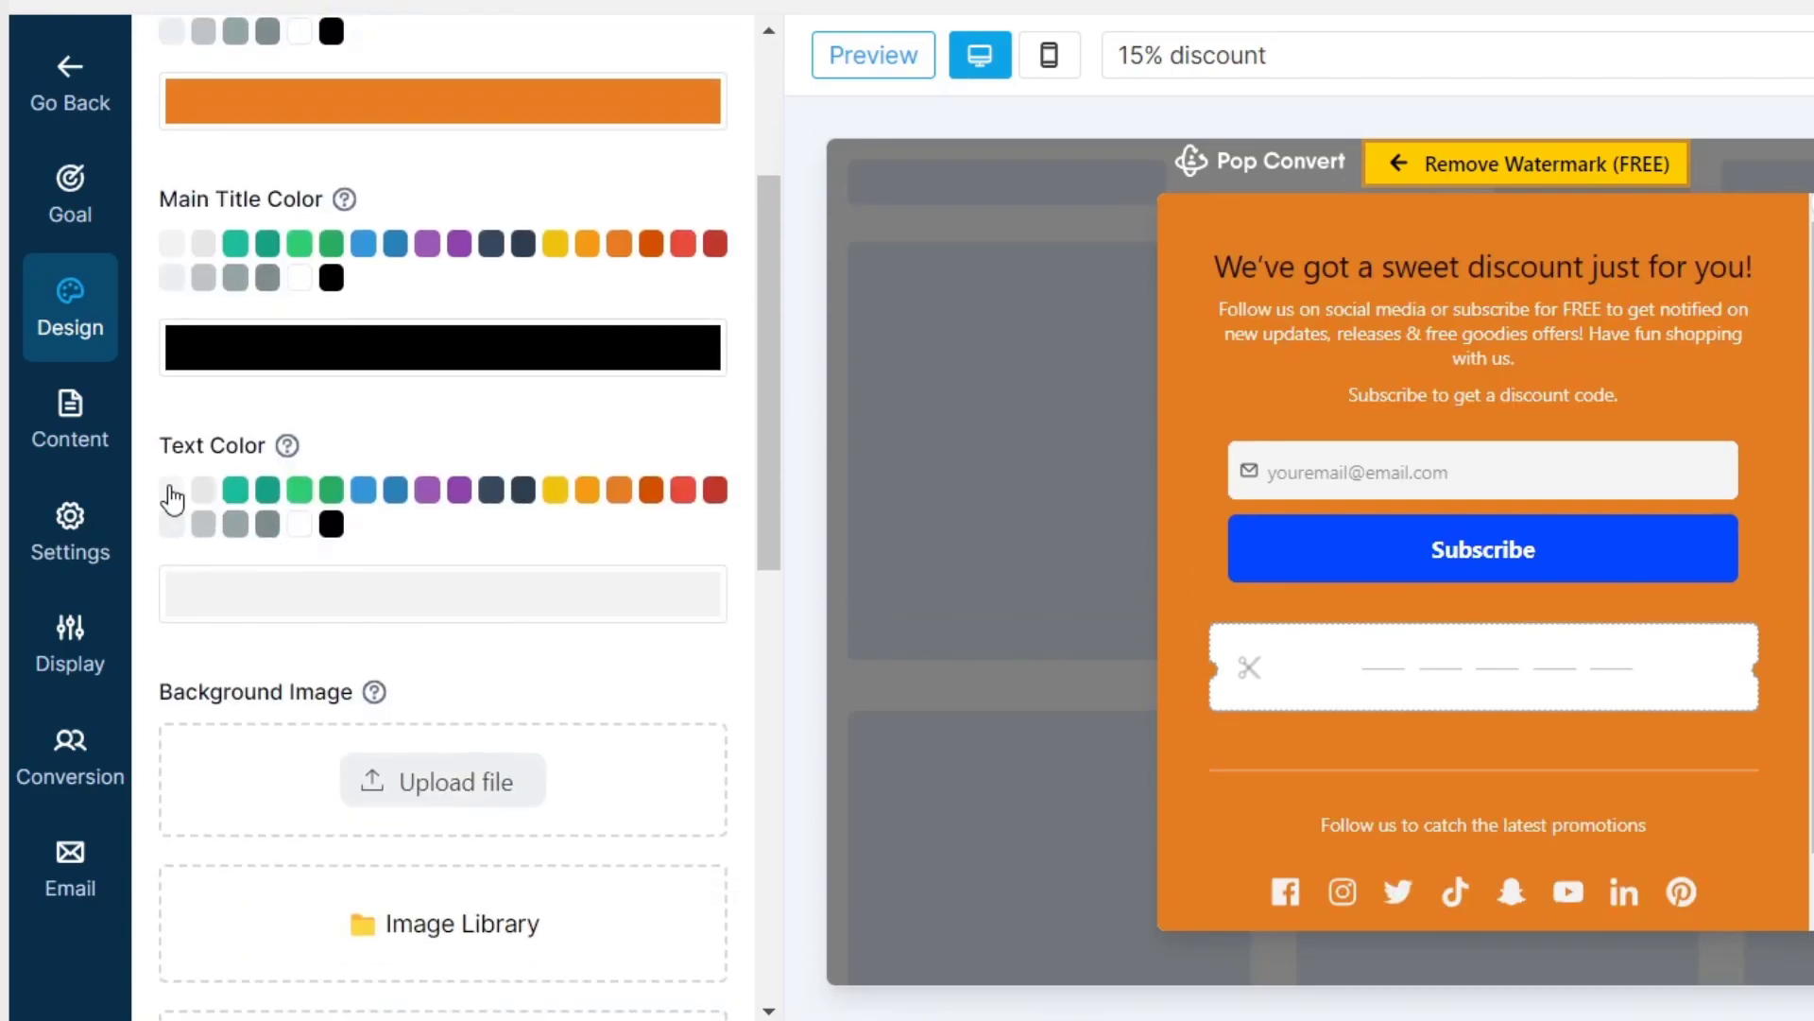
scroll(538, 660, down, 2)
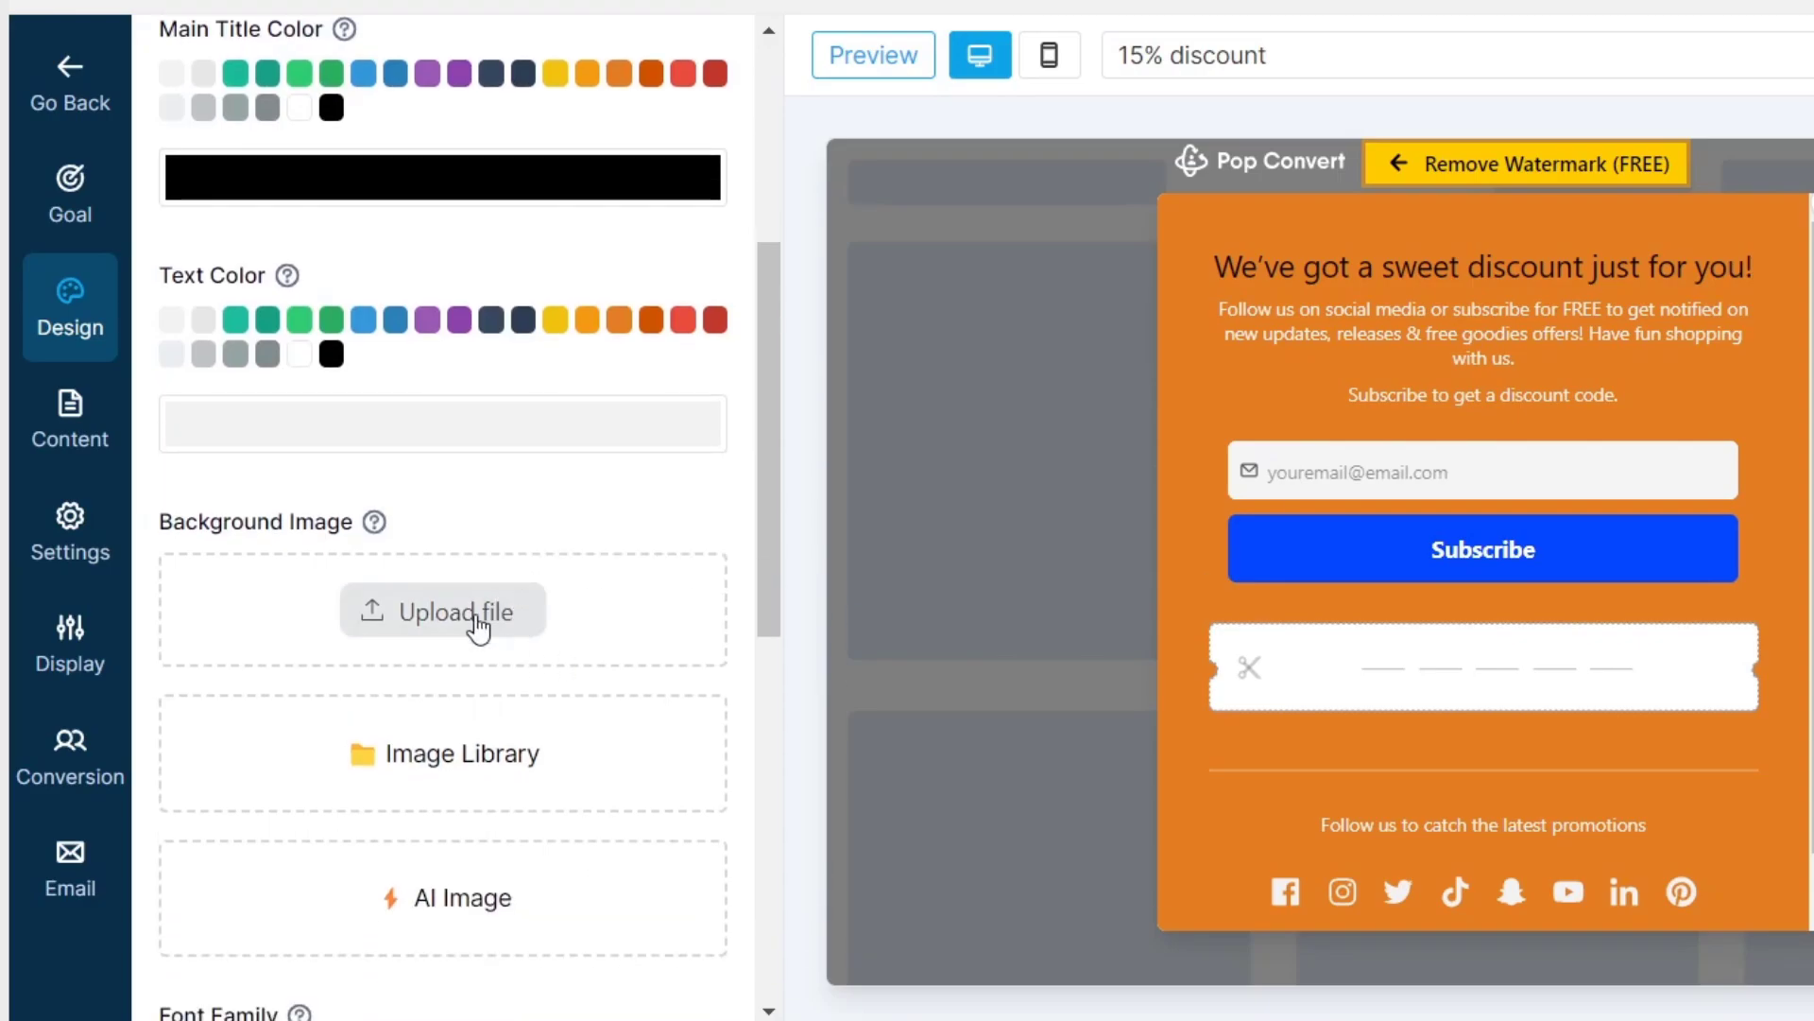
Upload Pawsitively (1).png as the background image, then delete it to keep plain orange.
click(478, 619)
click(1138, 235)
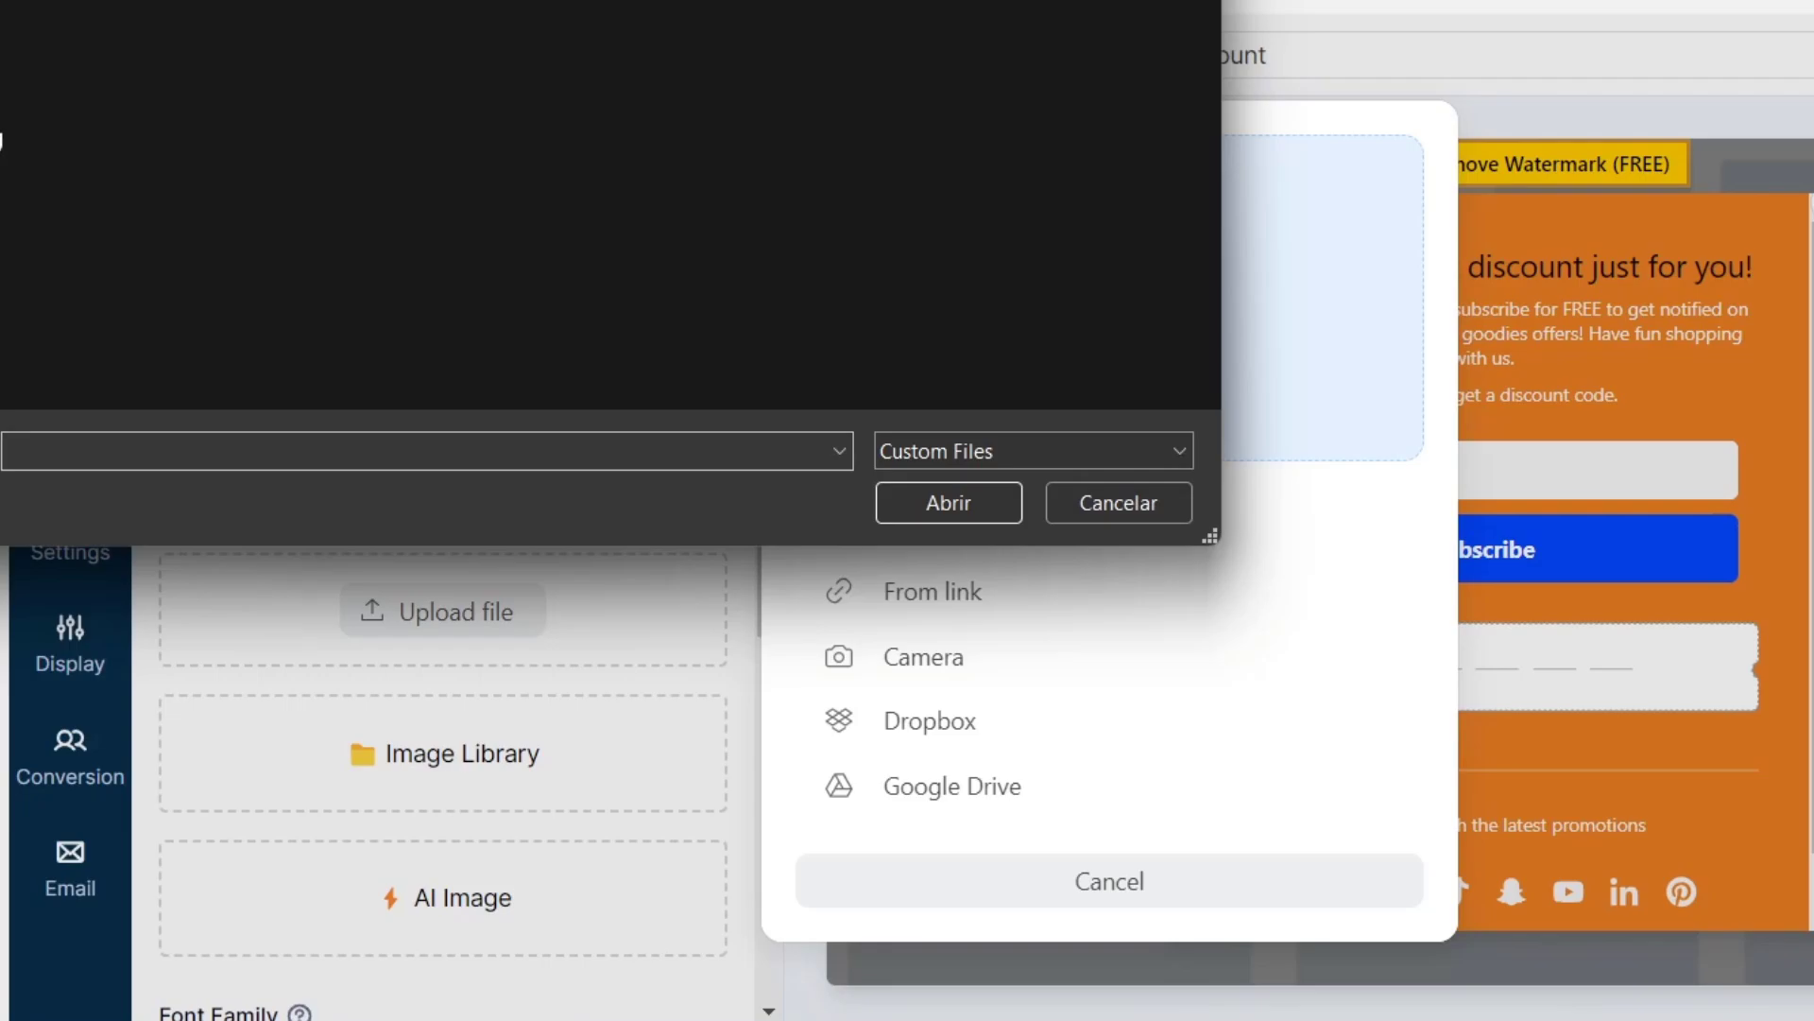
scroll(484, 197, down, 10)
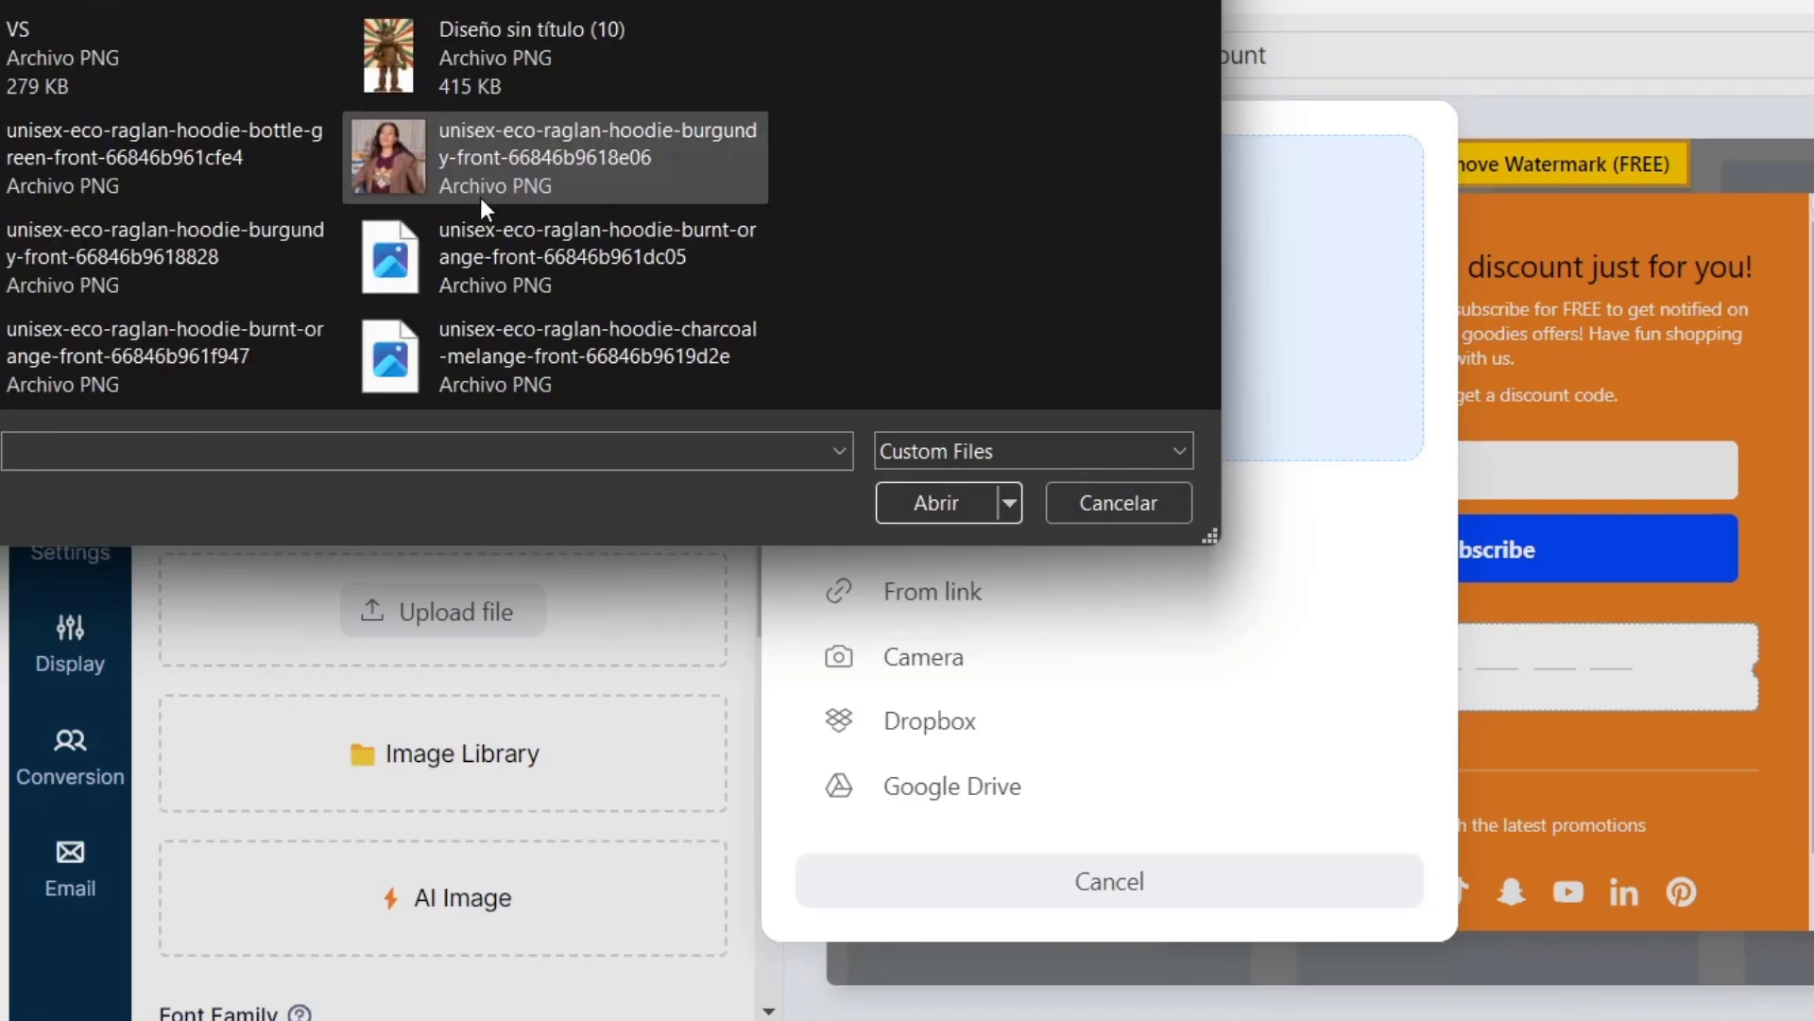
scroll(482, 198, up, 2)
scroll(482, 198, down, 3)
scroll(480, 197, down, 6)
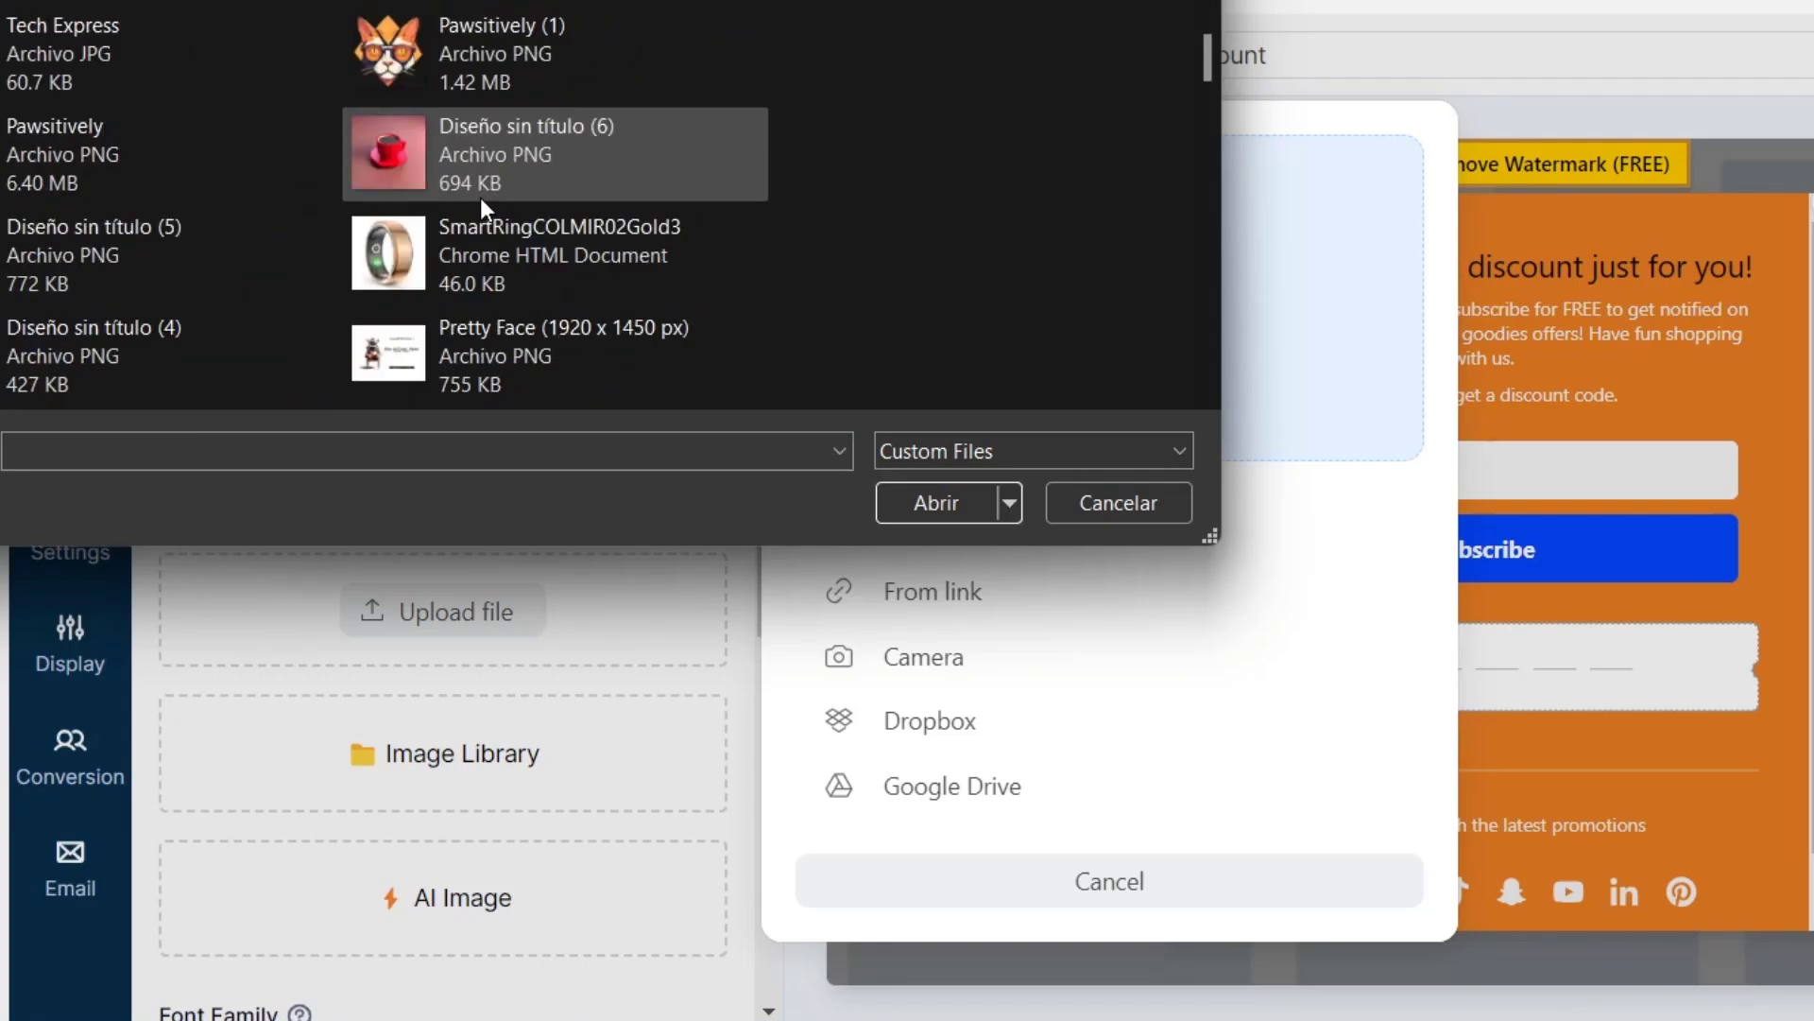
scroll(480, 197, up, 2)
click(453, 12)
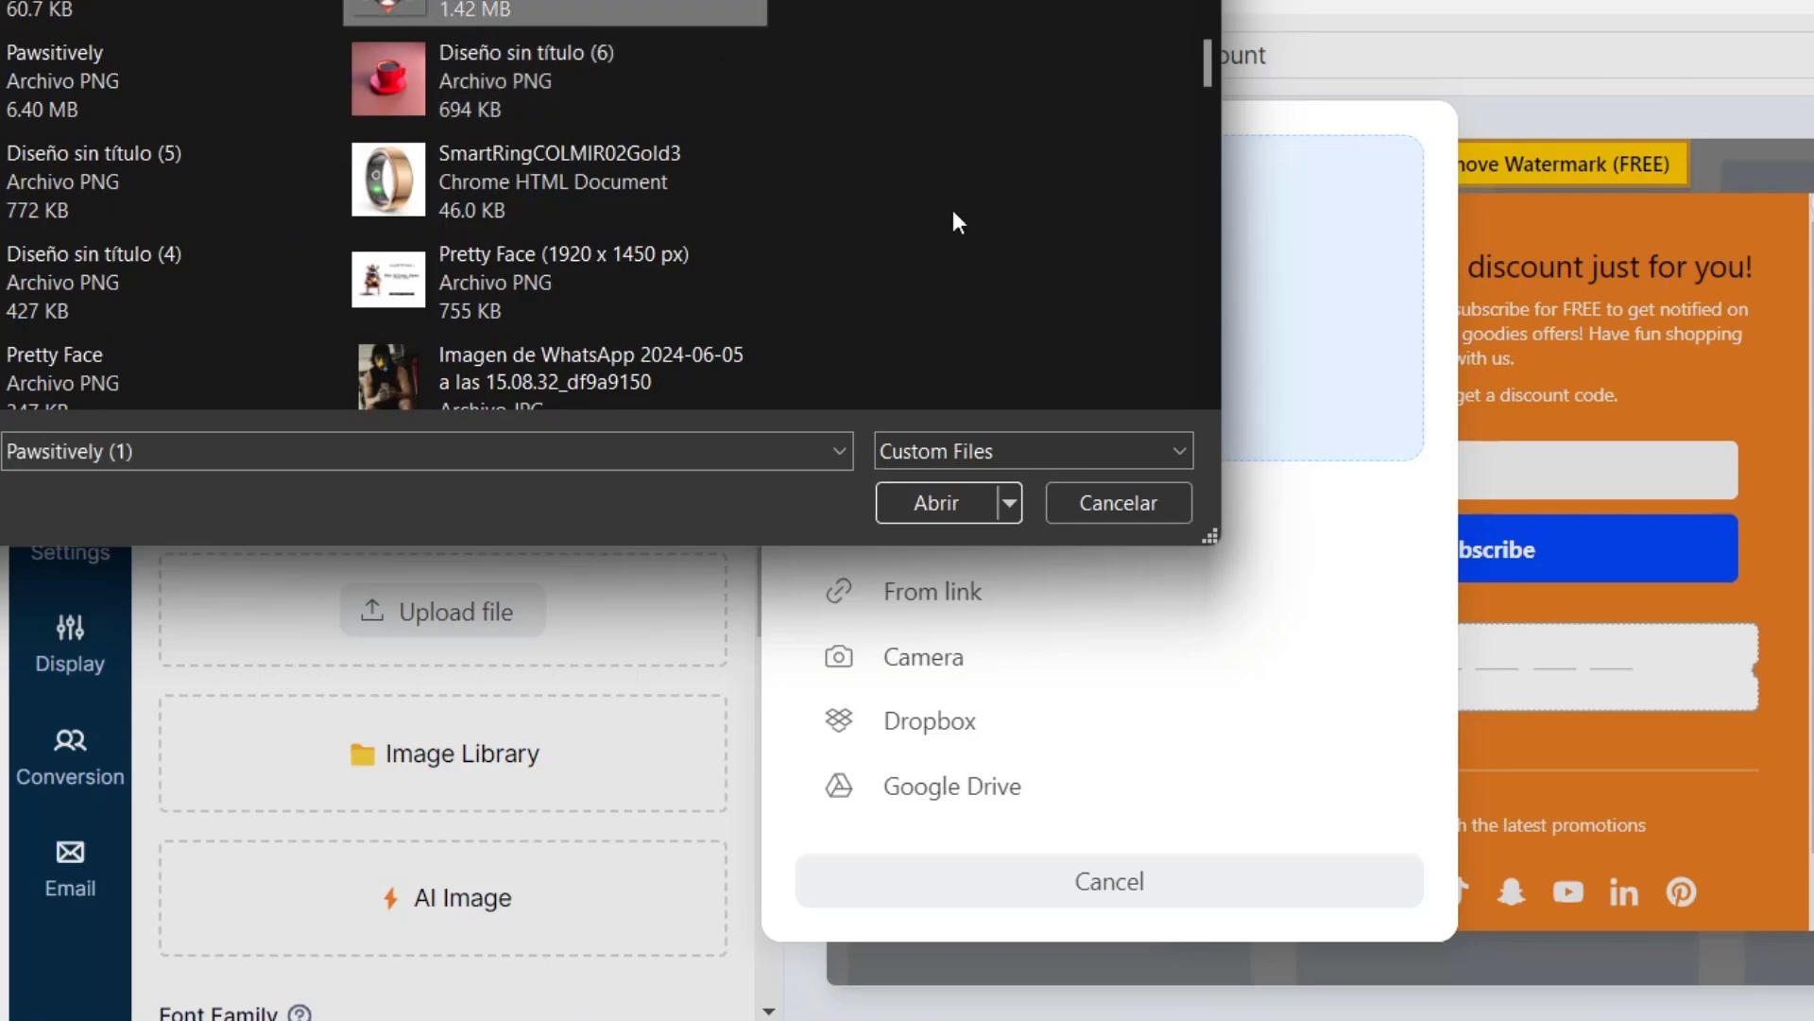
click(944, 505)
click(1364, 614)
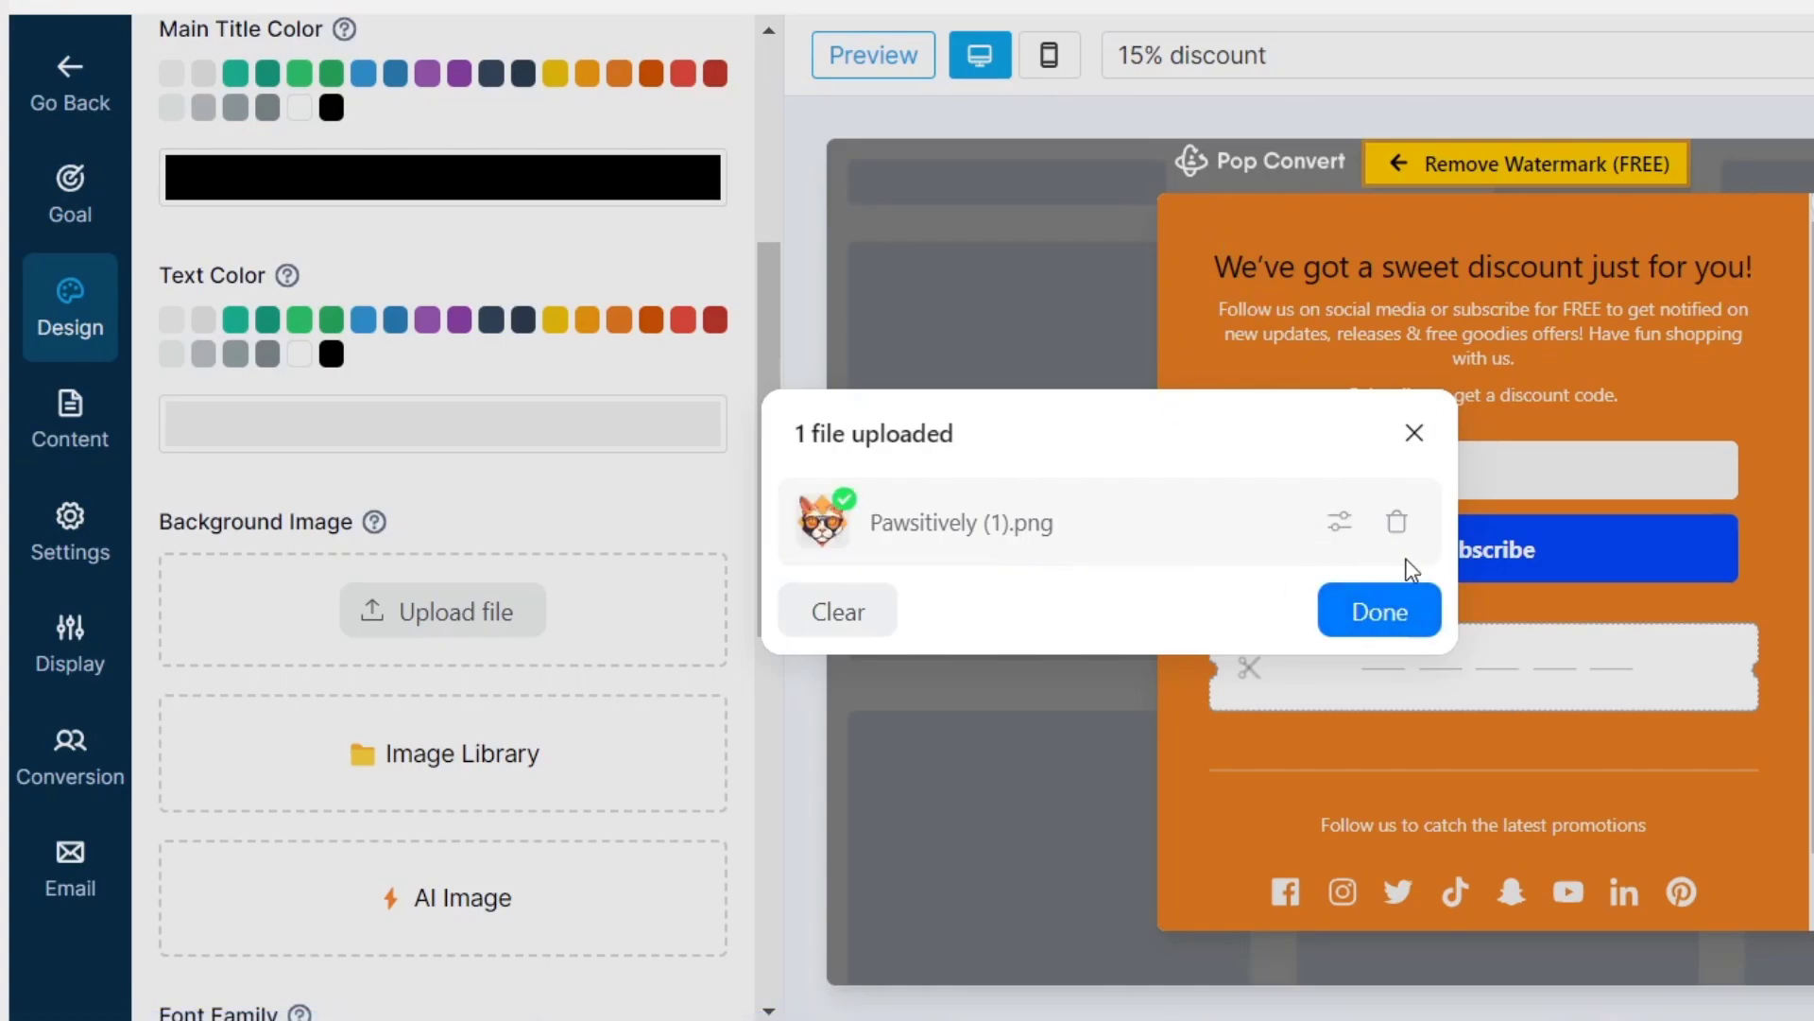
click(1380, 619)
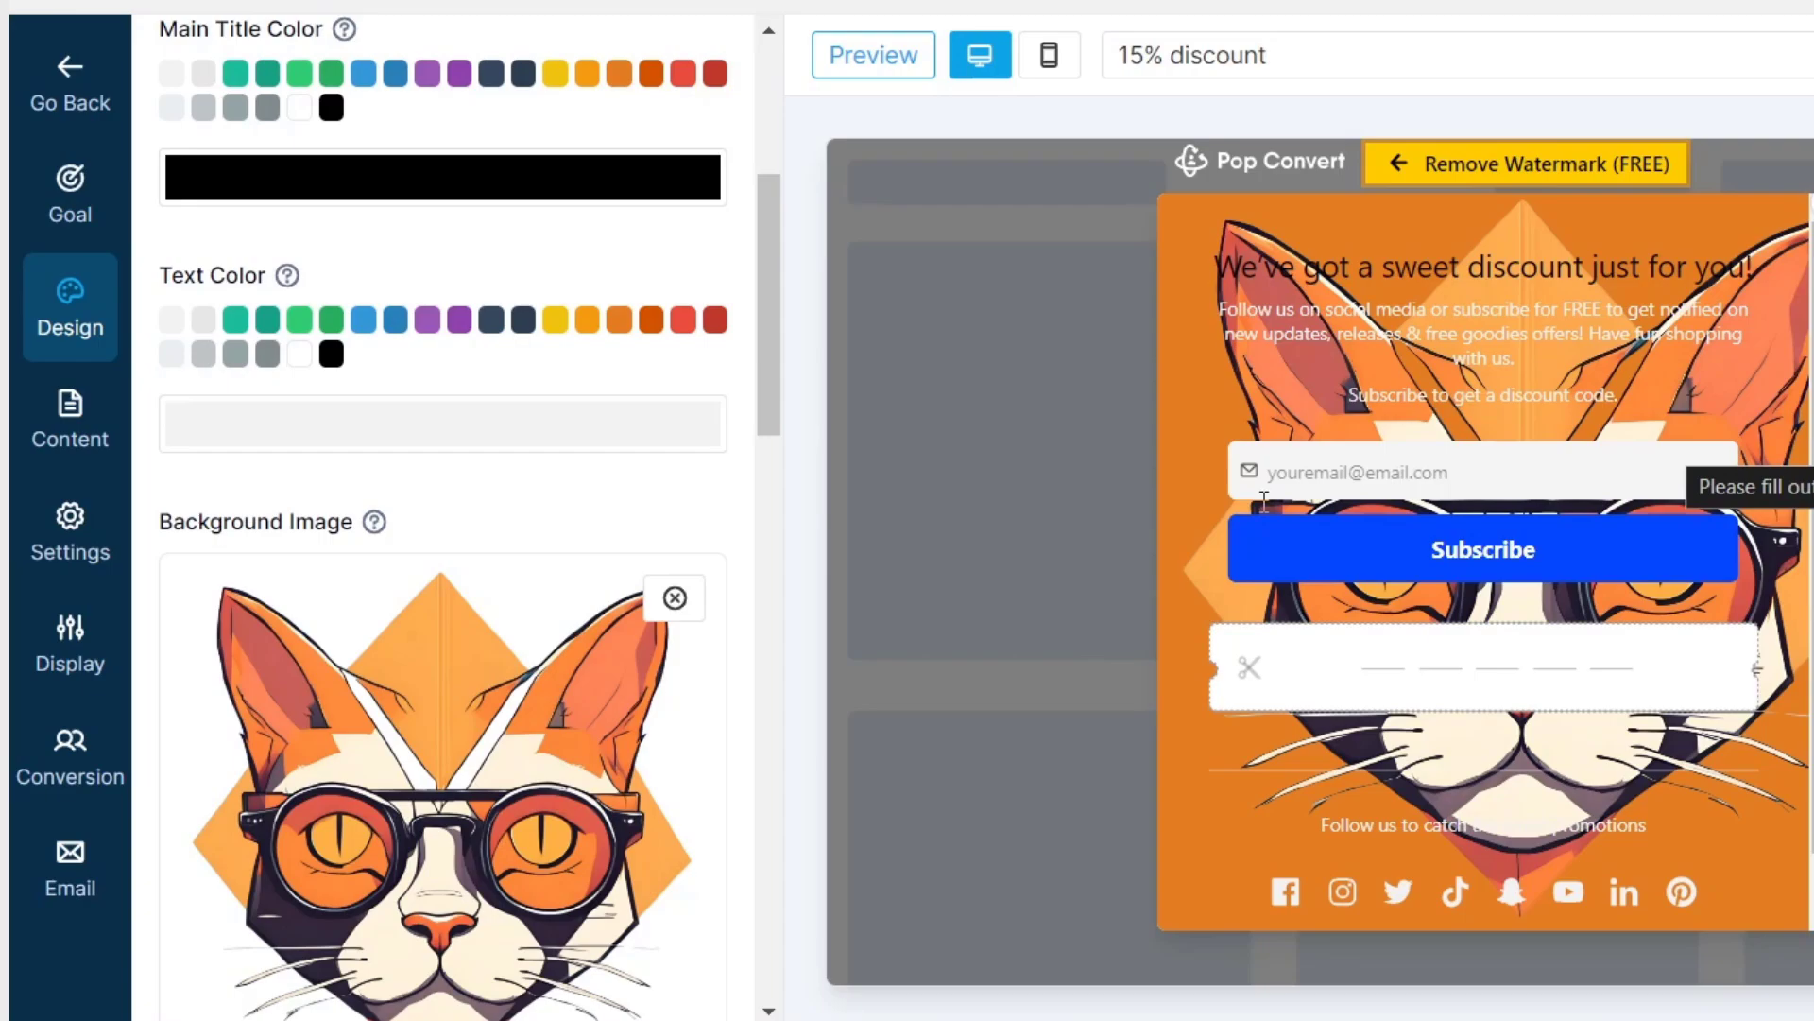
click(674, 597)
click(853, 525)
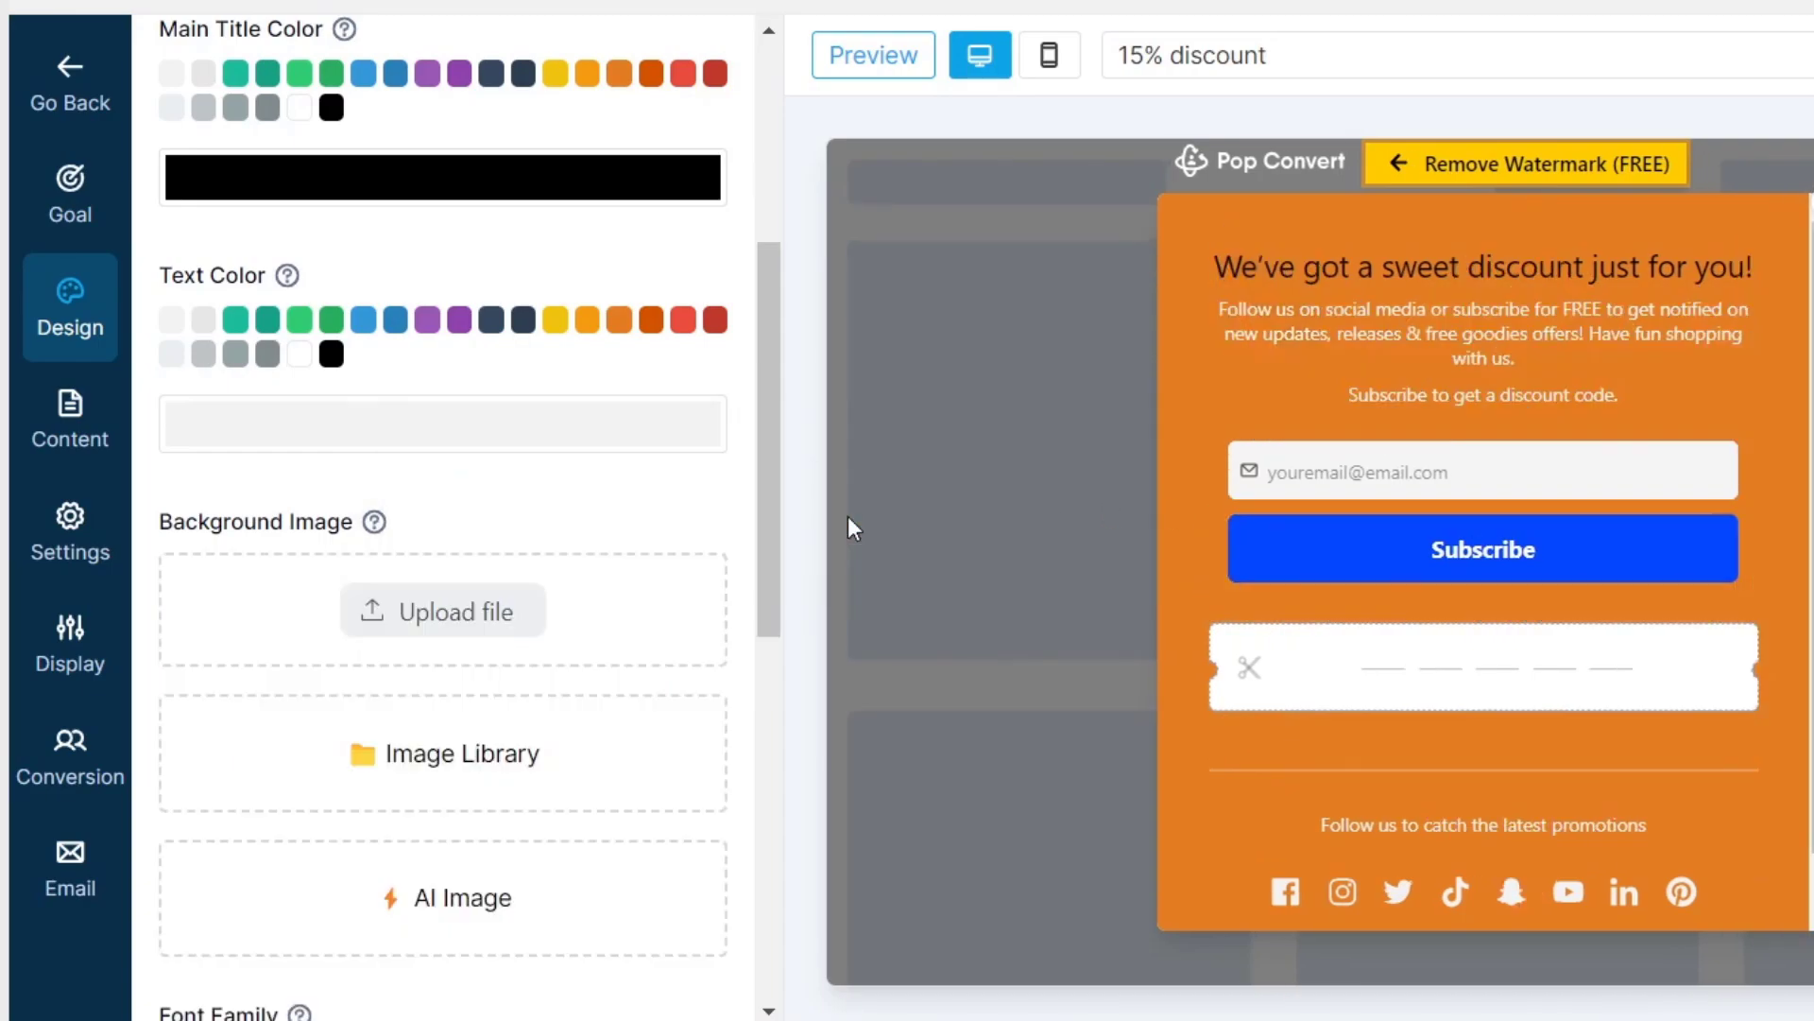
Expand Hero Layout and keep No Hero selected for the popup.
scroll(521, 688, down, 5)
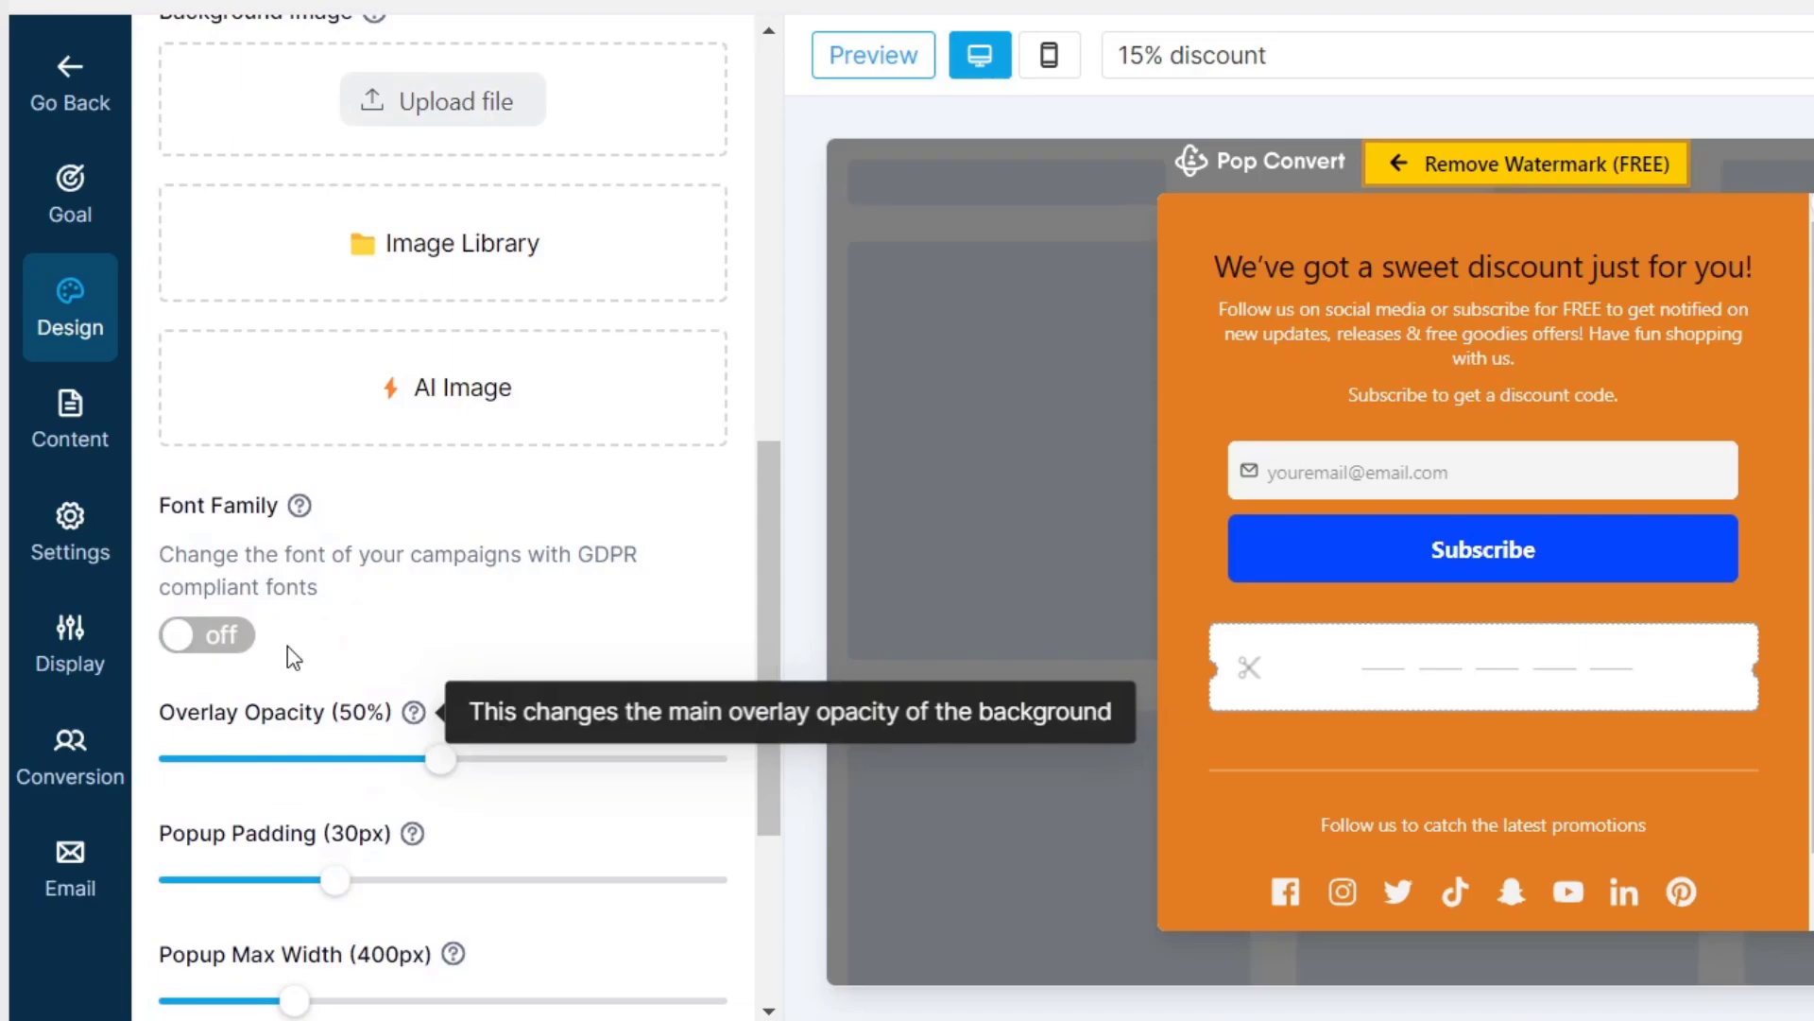
scroll(579, 842, down, 5)
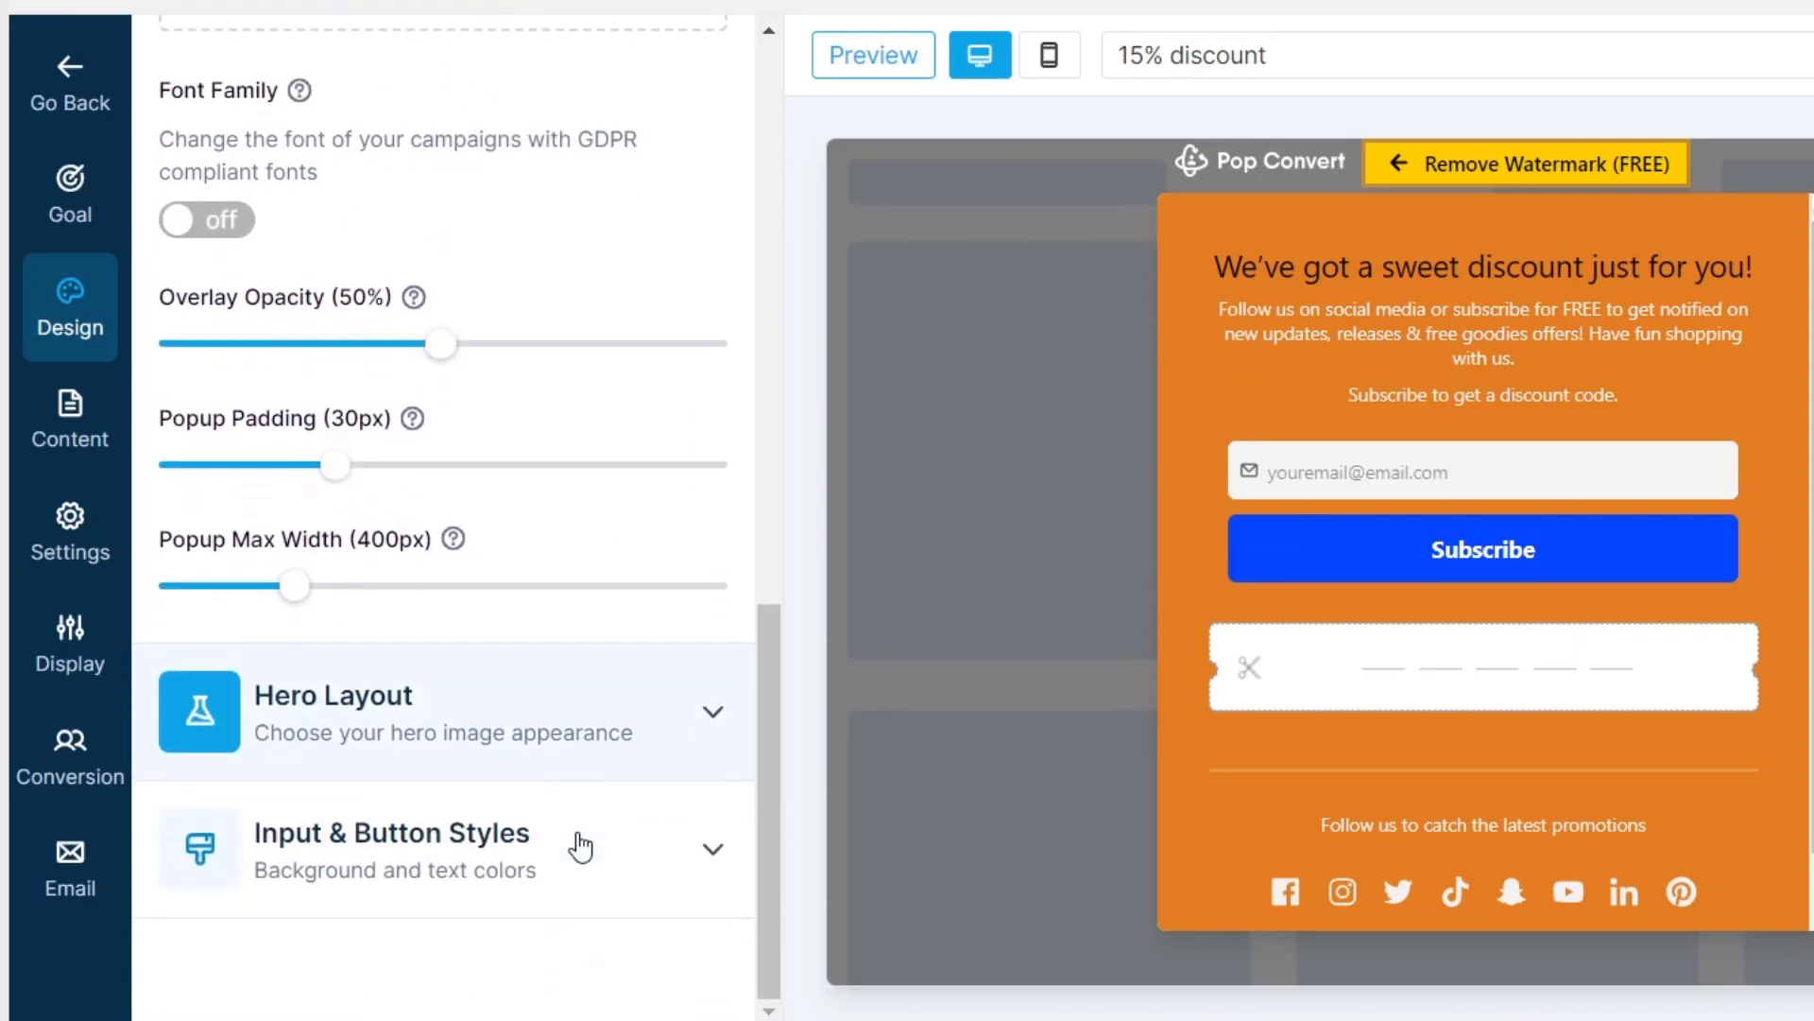
click(558, 741)
scroll(573, 751, down, 3)
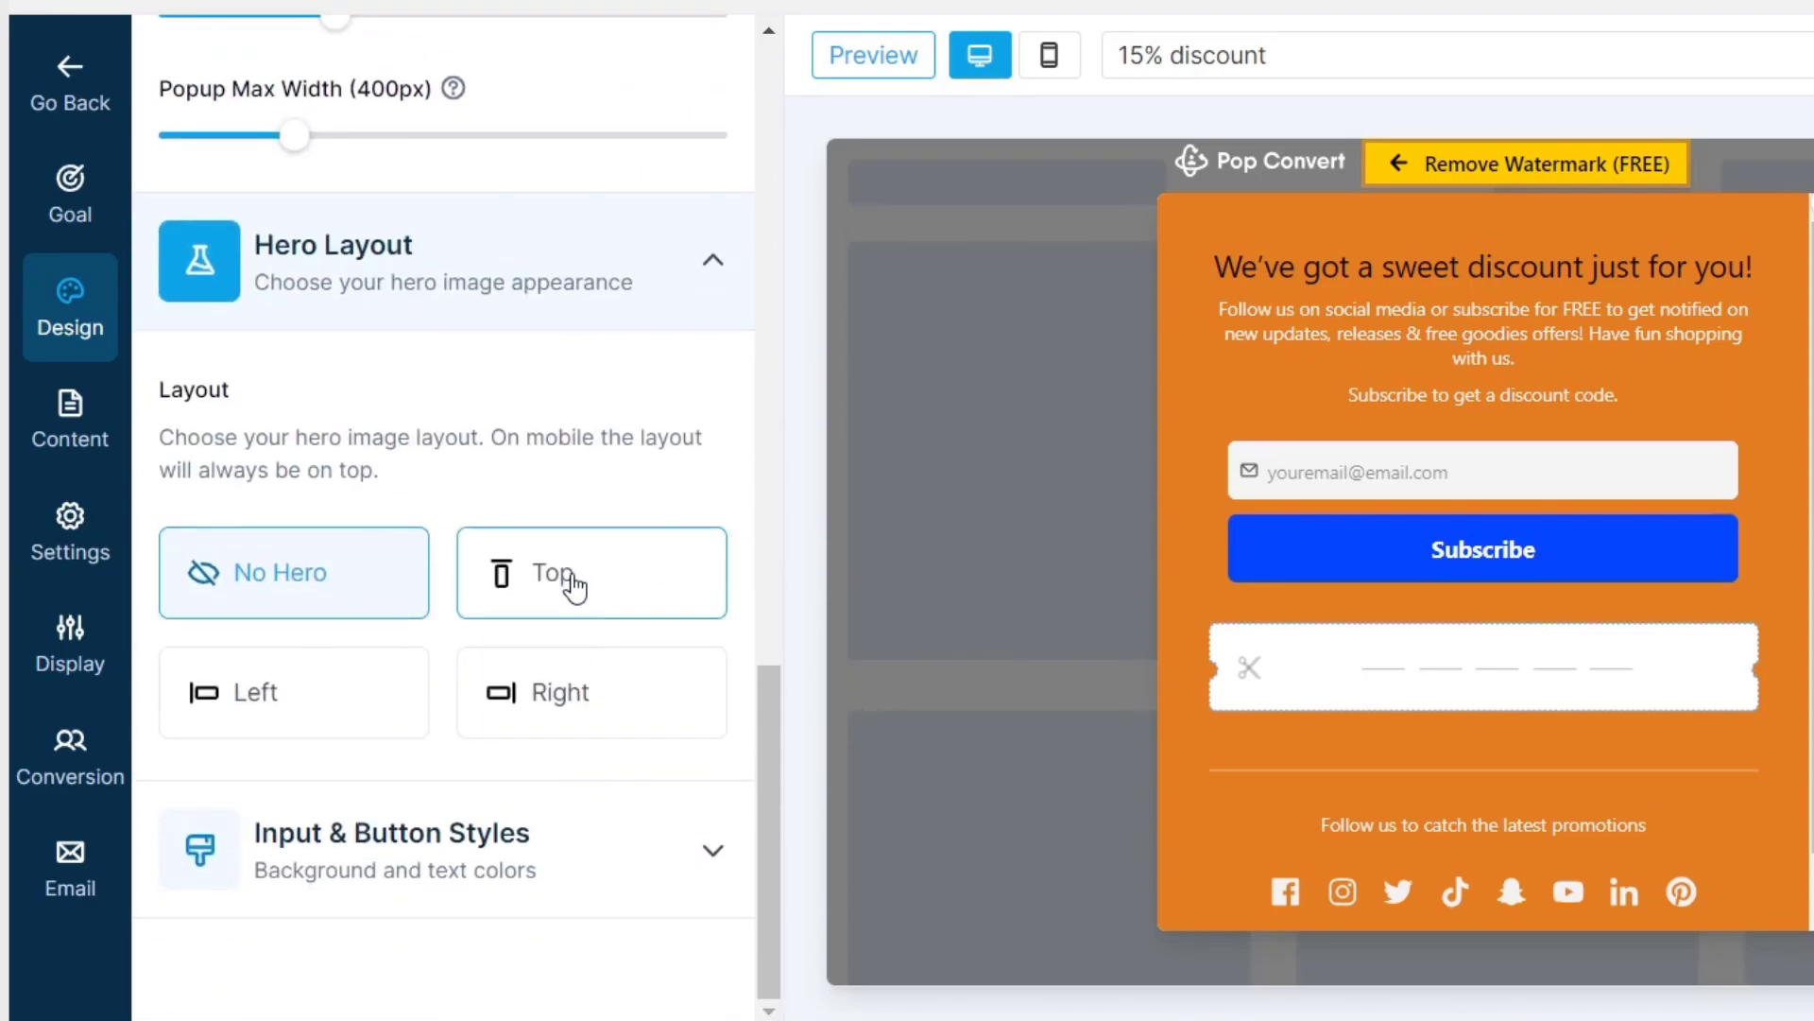
click(277, 597)
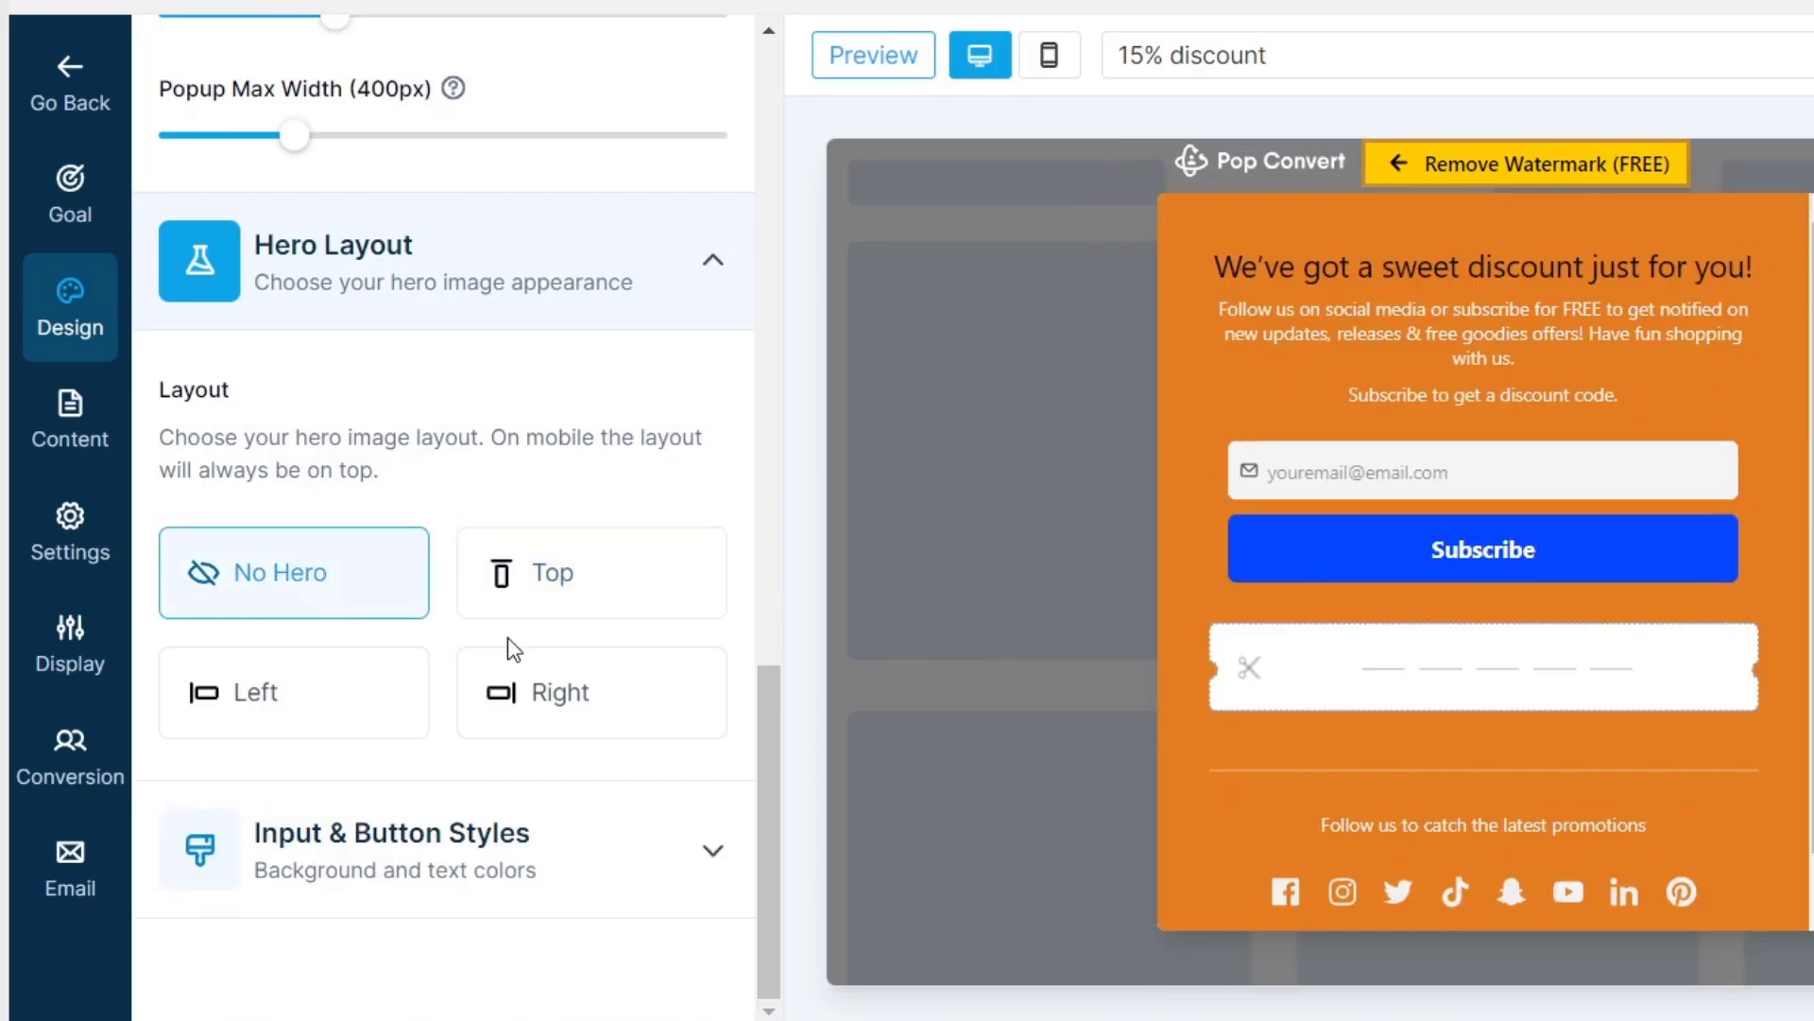
Make the Subscribe button light grey with black text and the input text black.
click(534, 881)
scroll(595, 846, down, 1)
scroll(592, 843, down, 10)
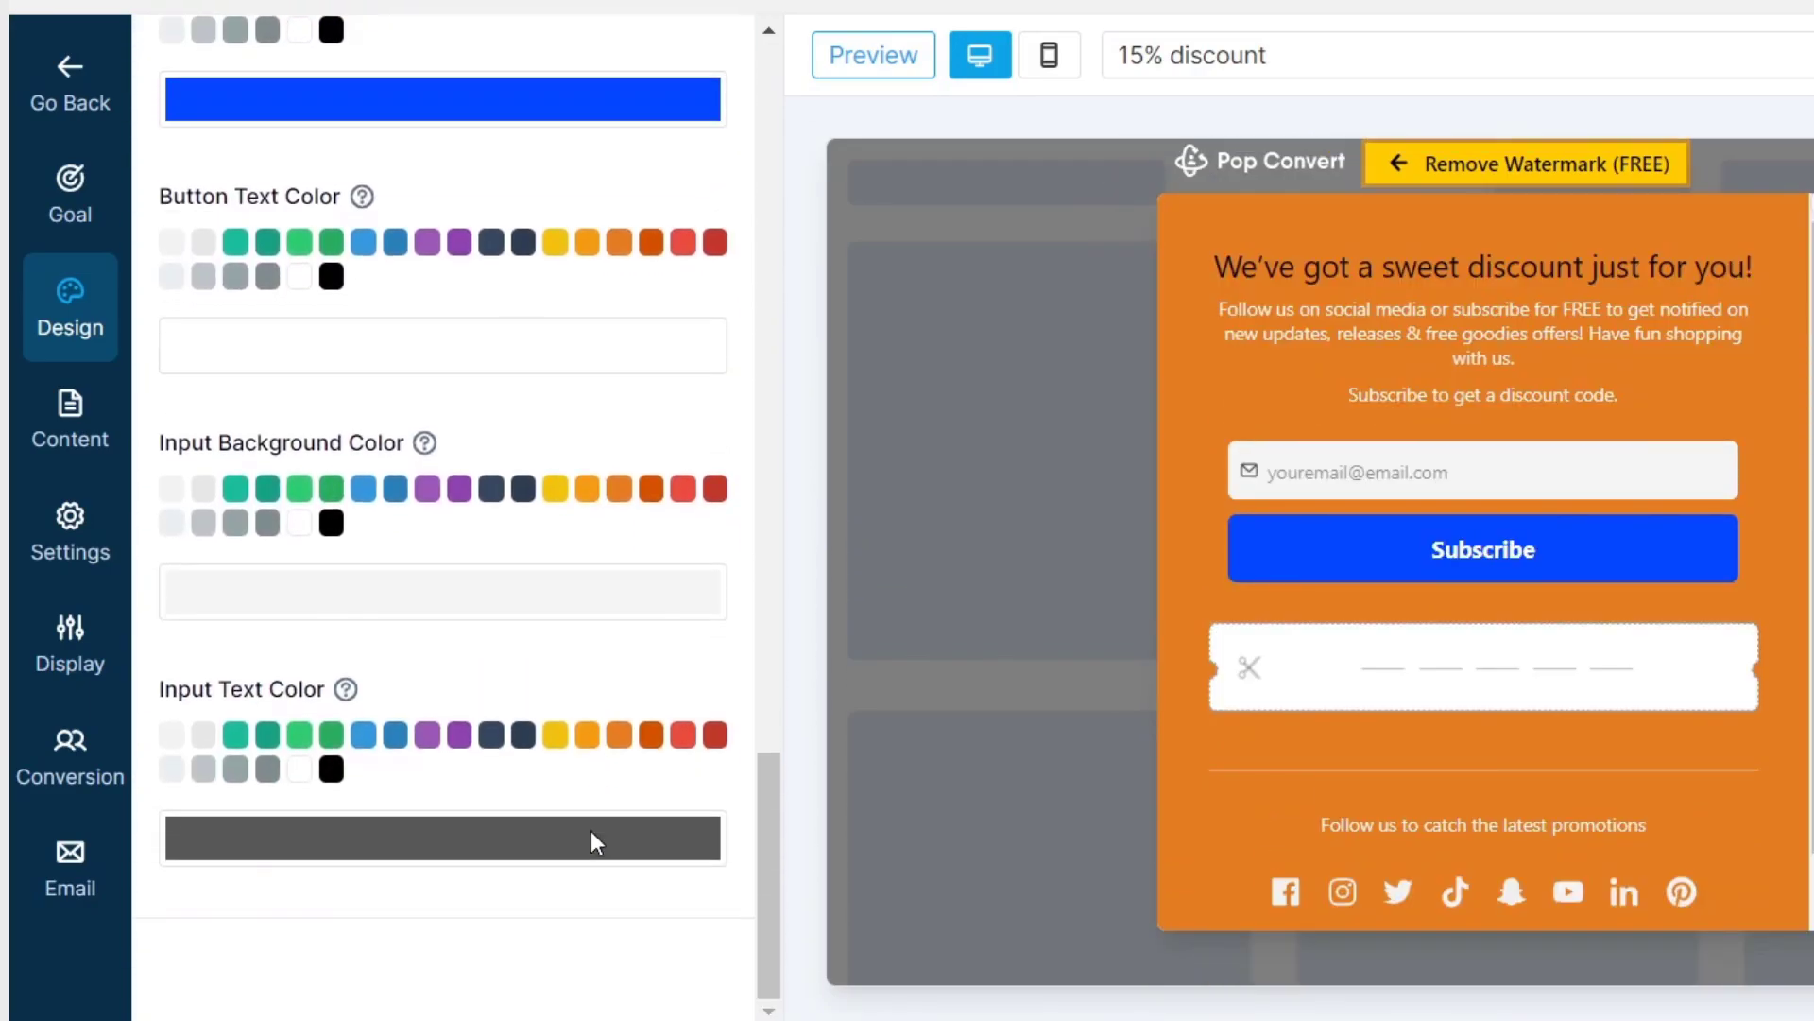
scroll(513, 635, up, 2)
scroll(514, 635, up, 1)
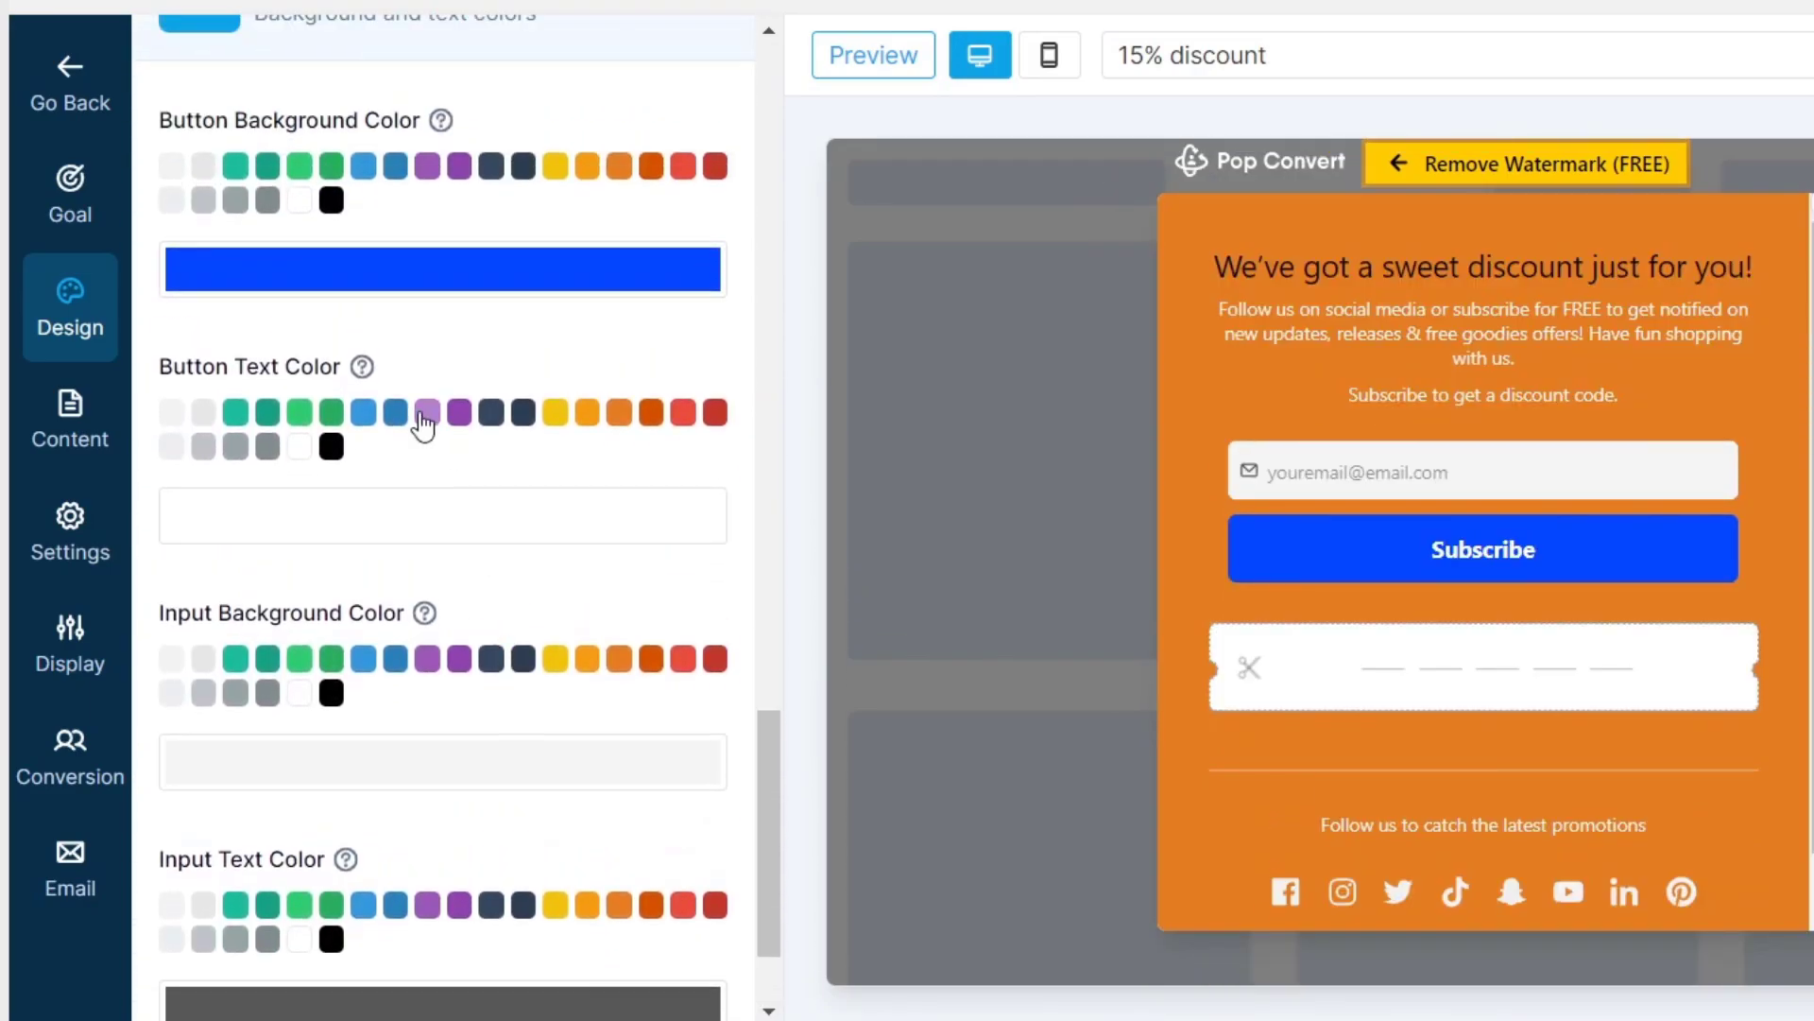
click(331, 447)
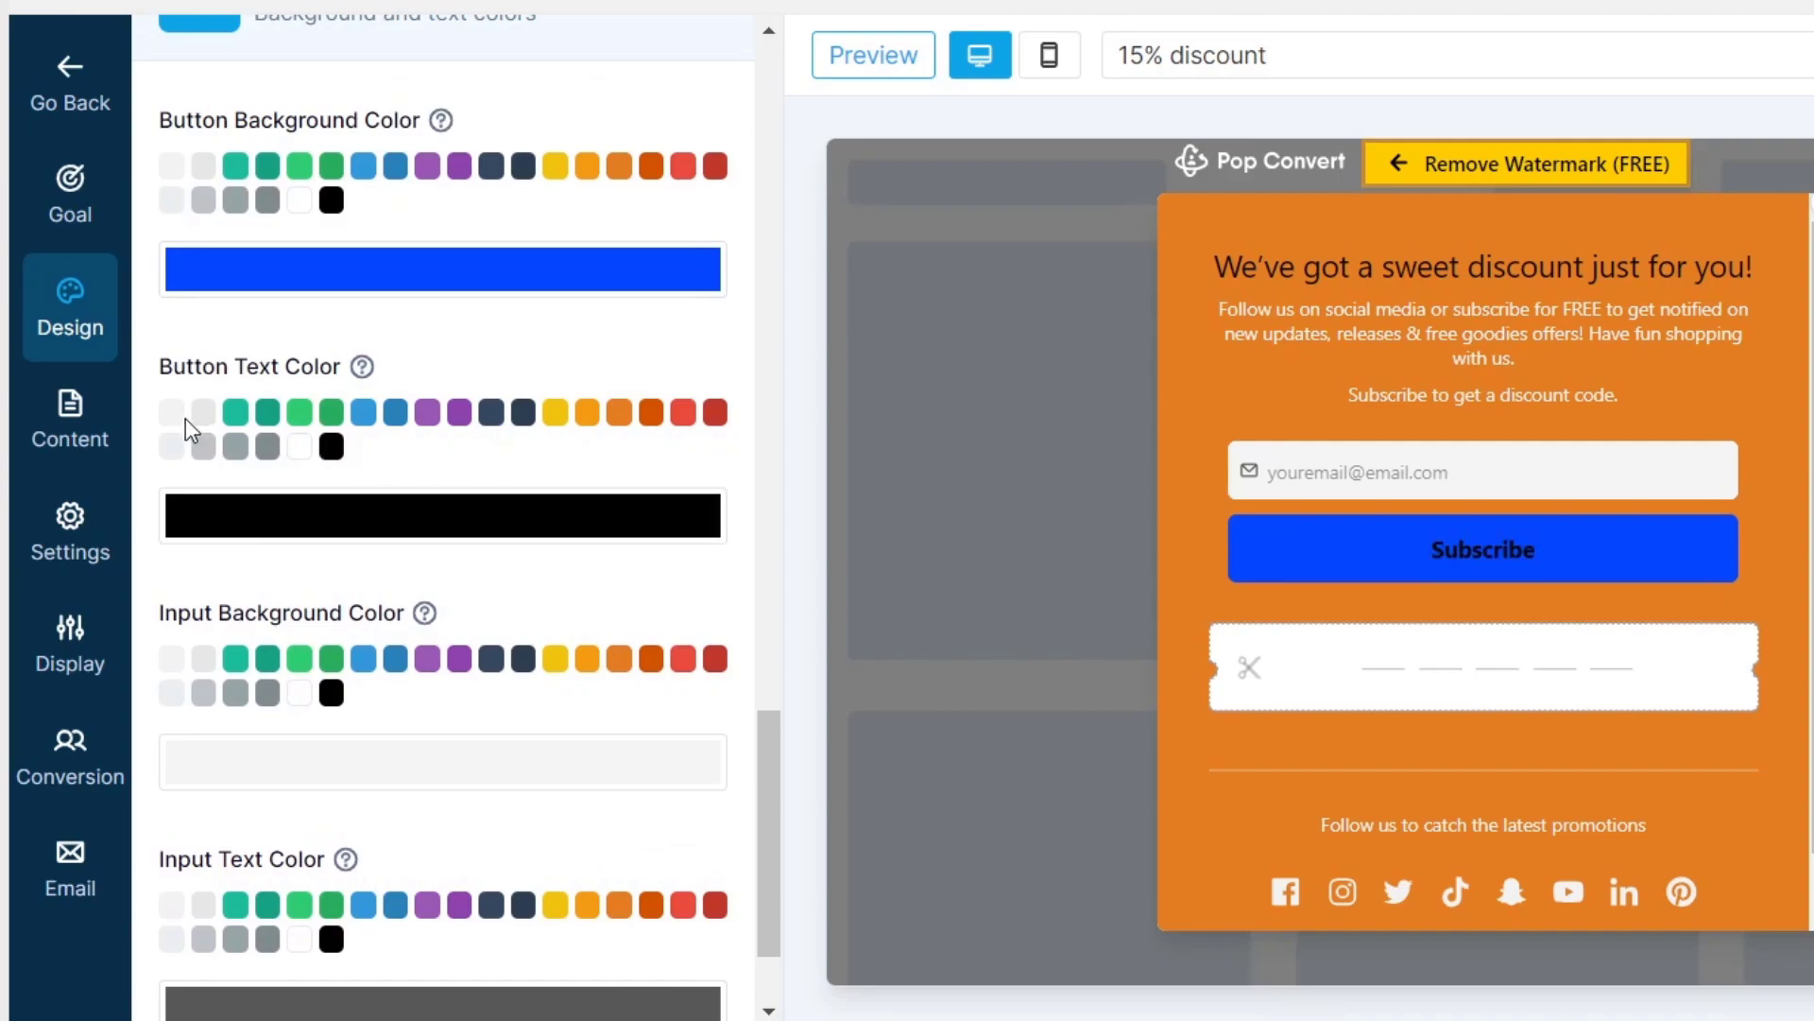
click(204, 168)
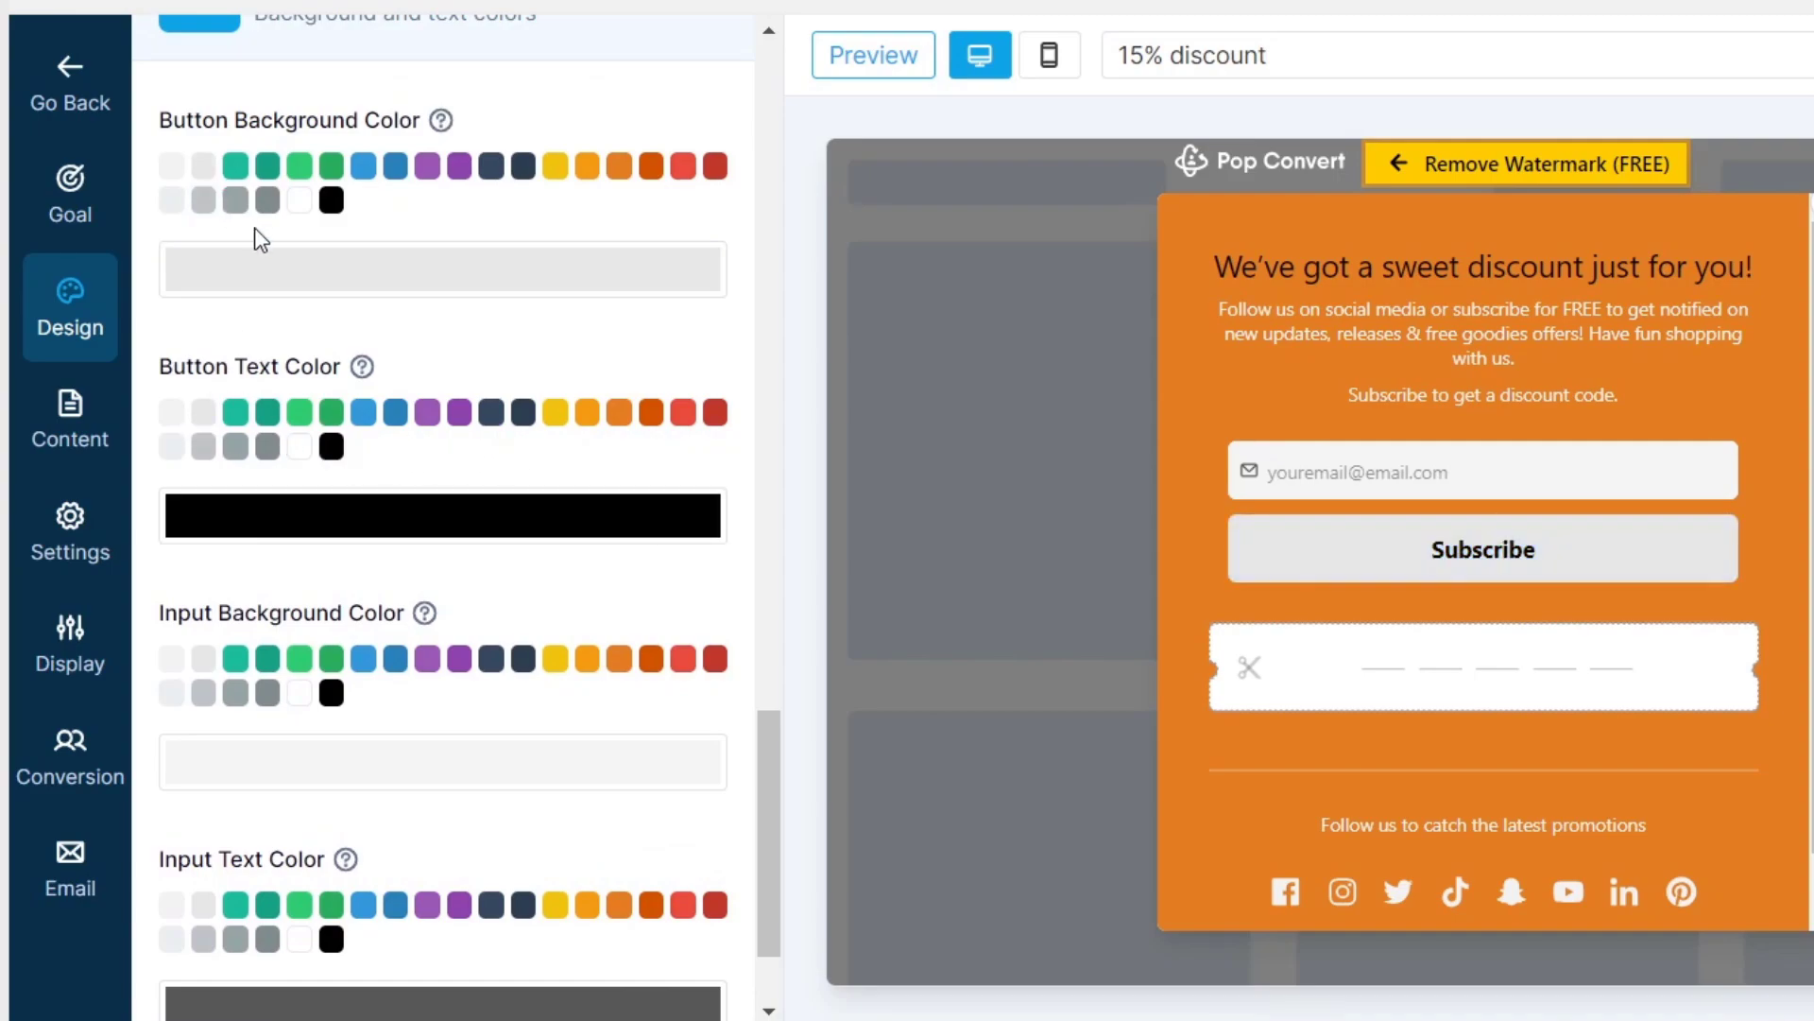
scroll(284, 719, down, 3)
click(205, 734)
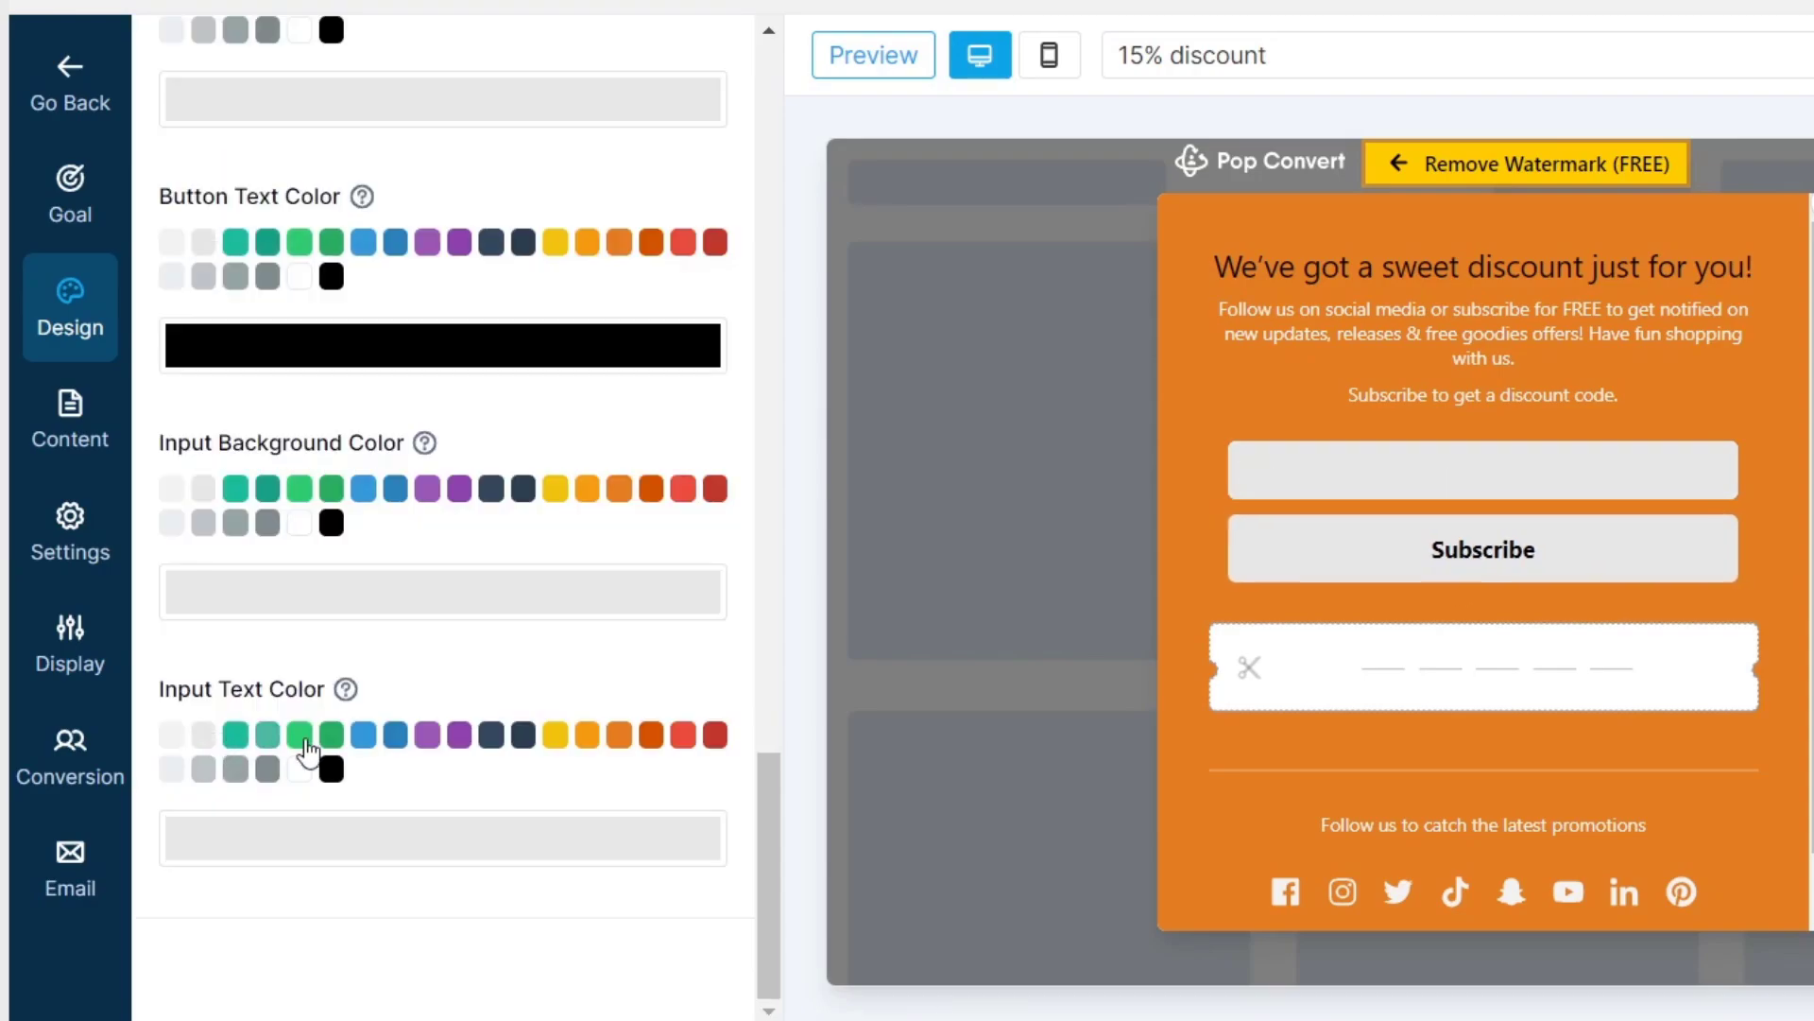
click(331, 768)
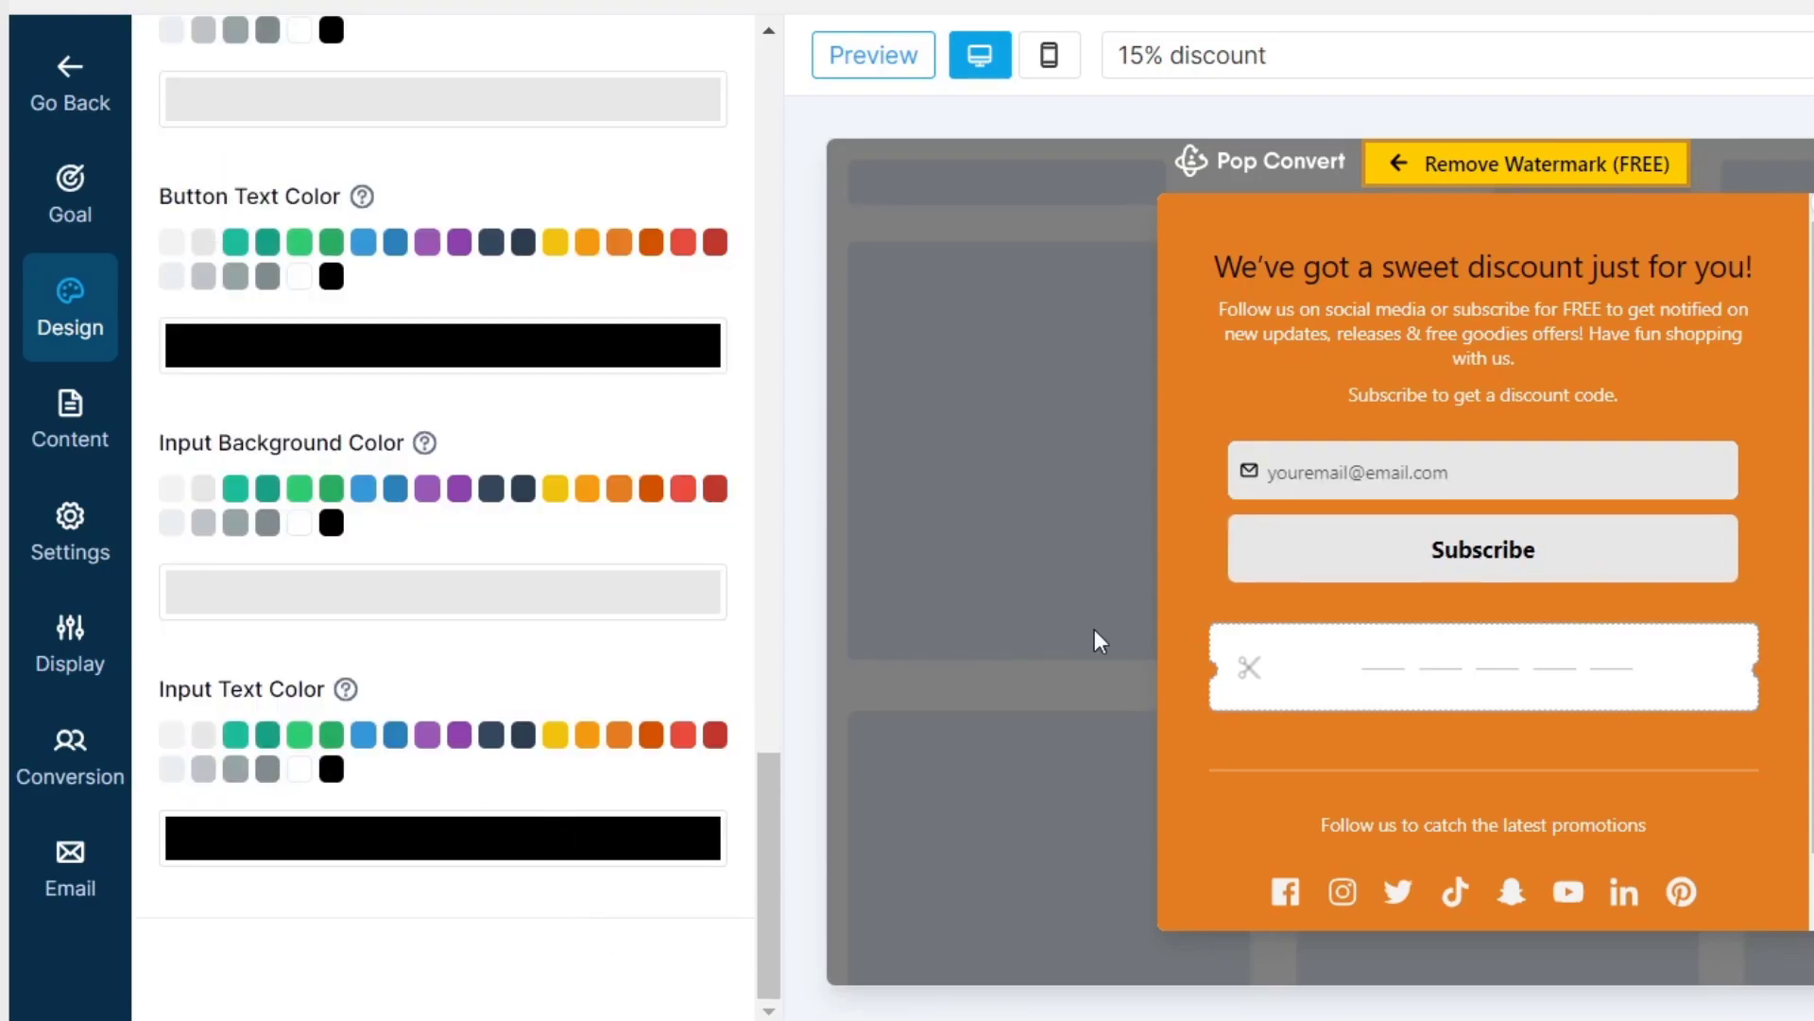
scroll(588, 564, up, 15)
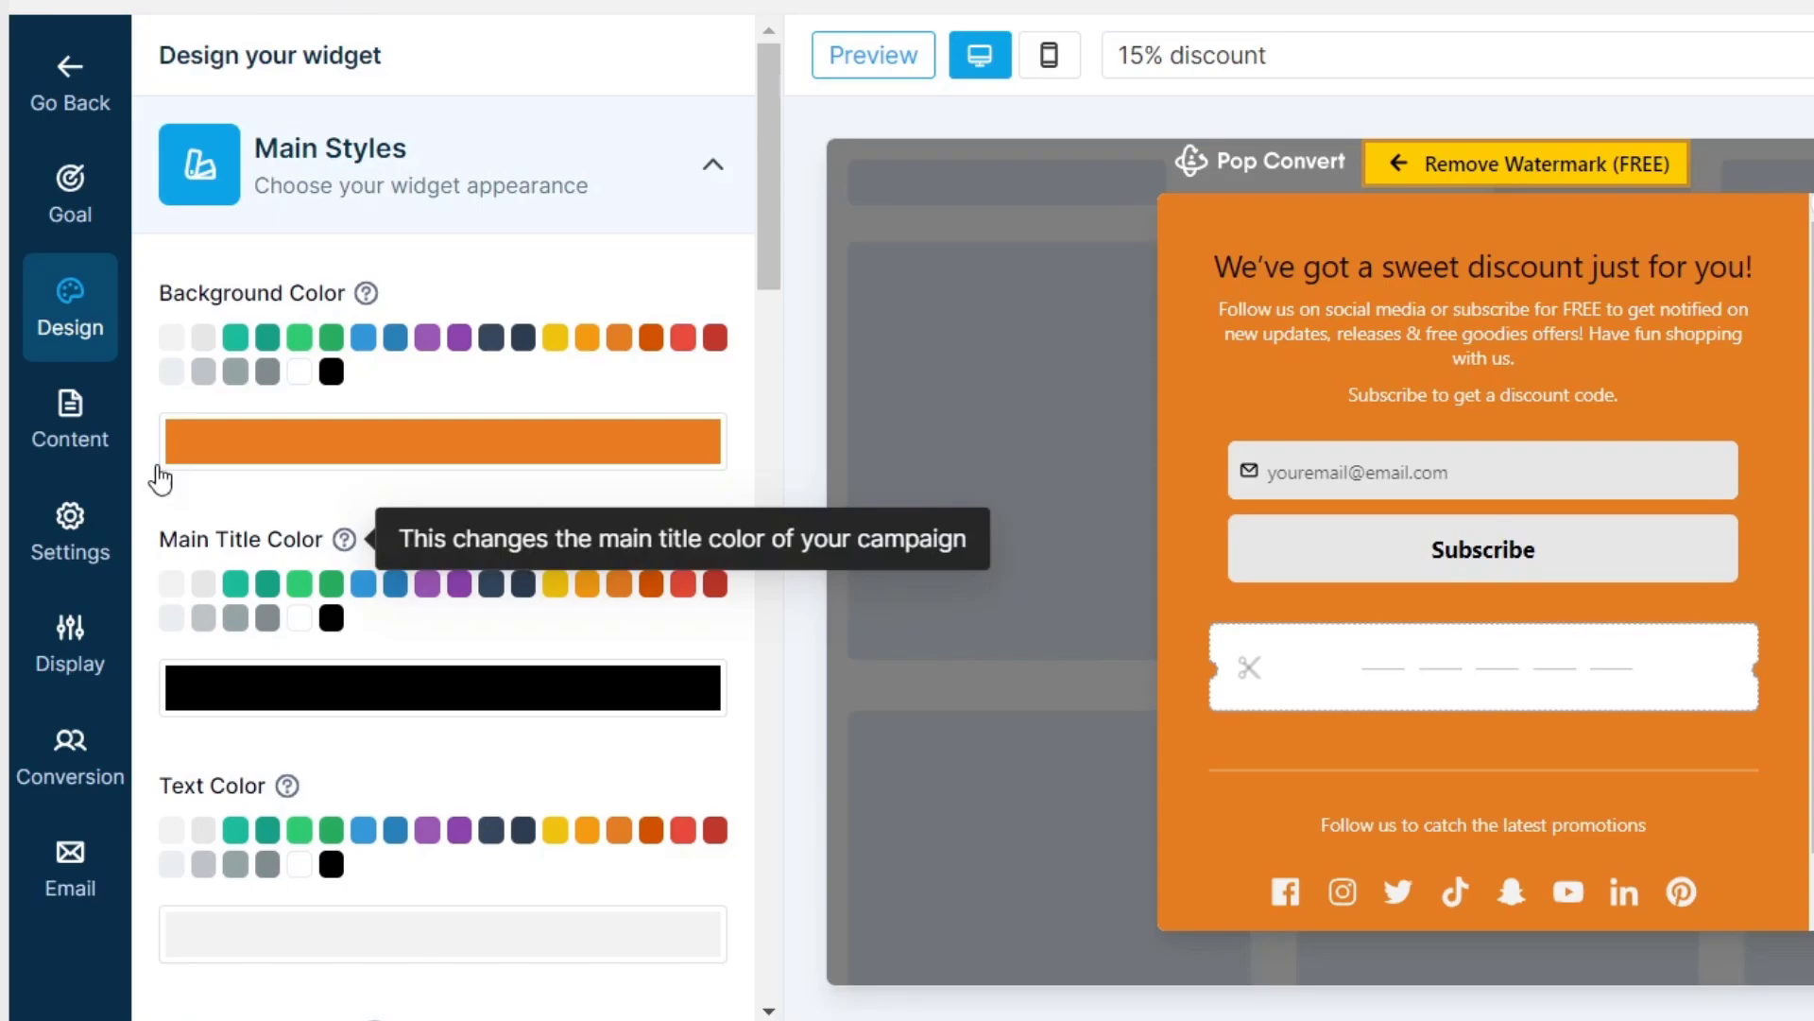
In the popup's Content, add a Name field with the 'Your Name' placeholder.
click(95, 408)
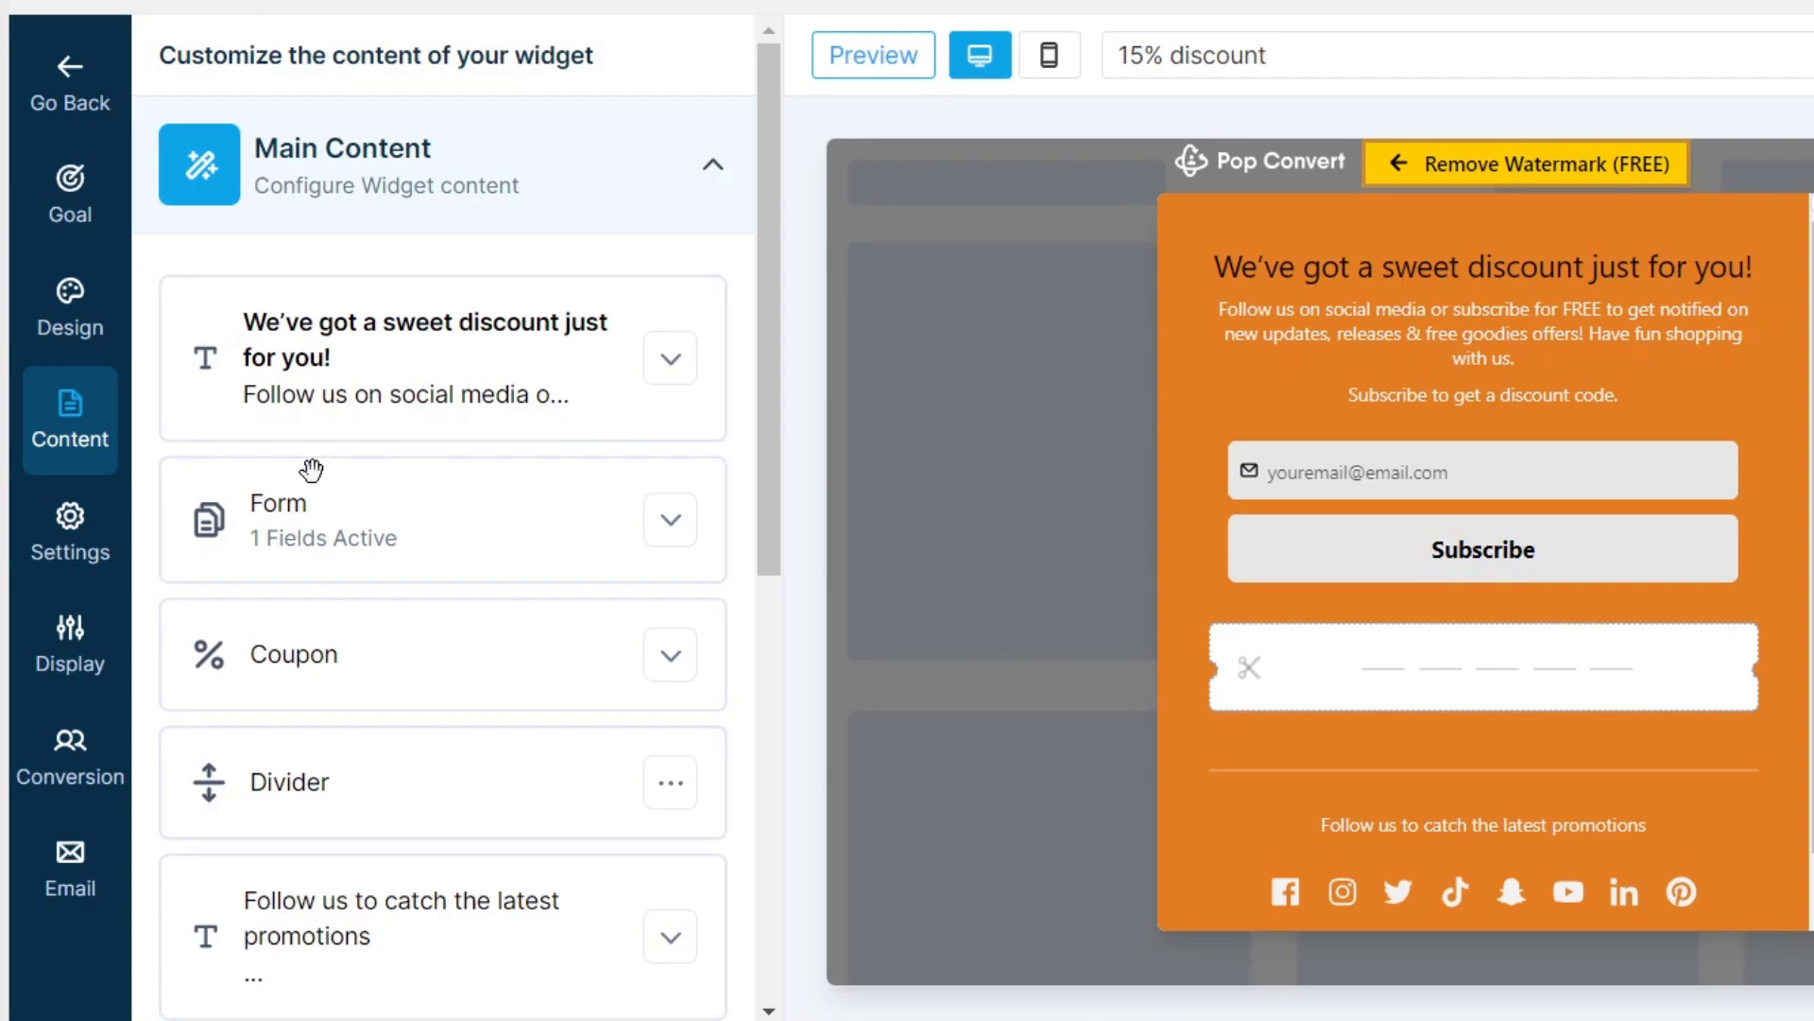
click(446, 533)
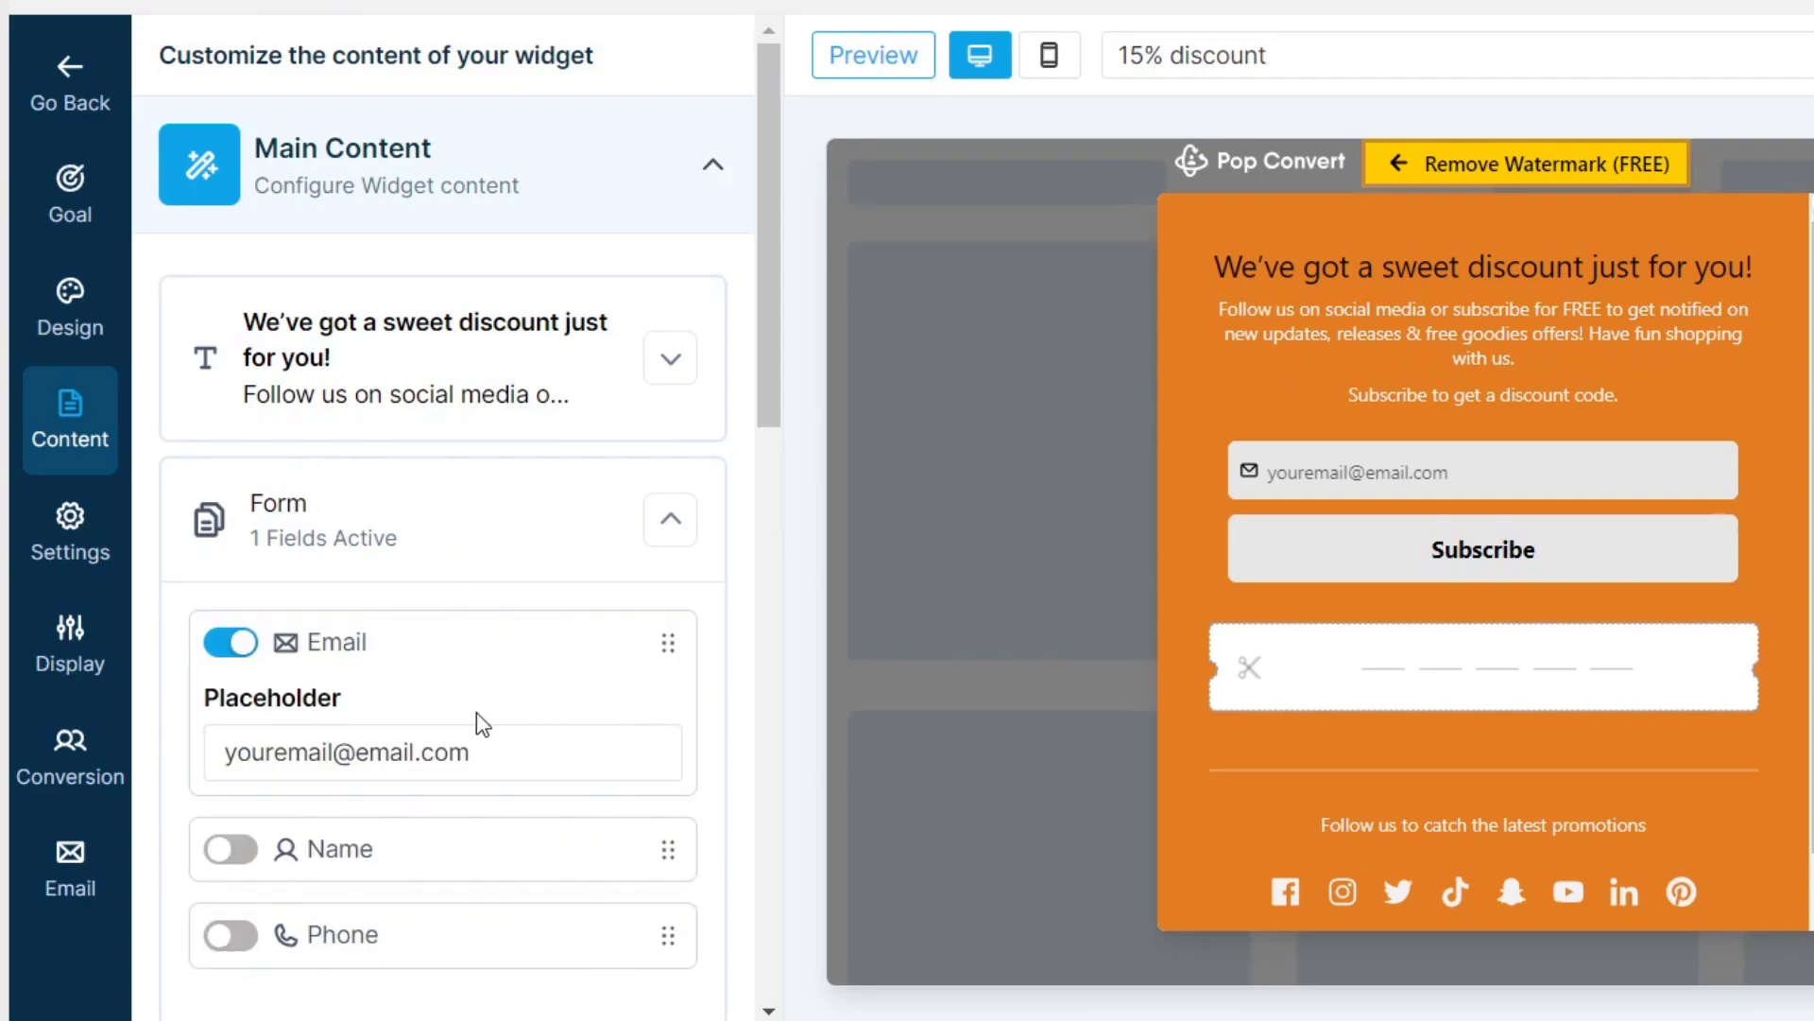
scroll(476, 712, down, 2)
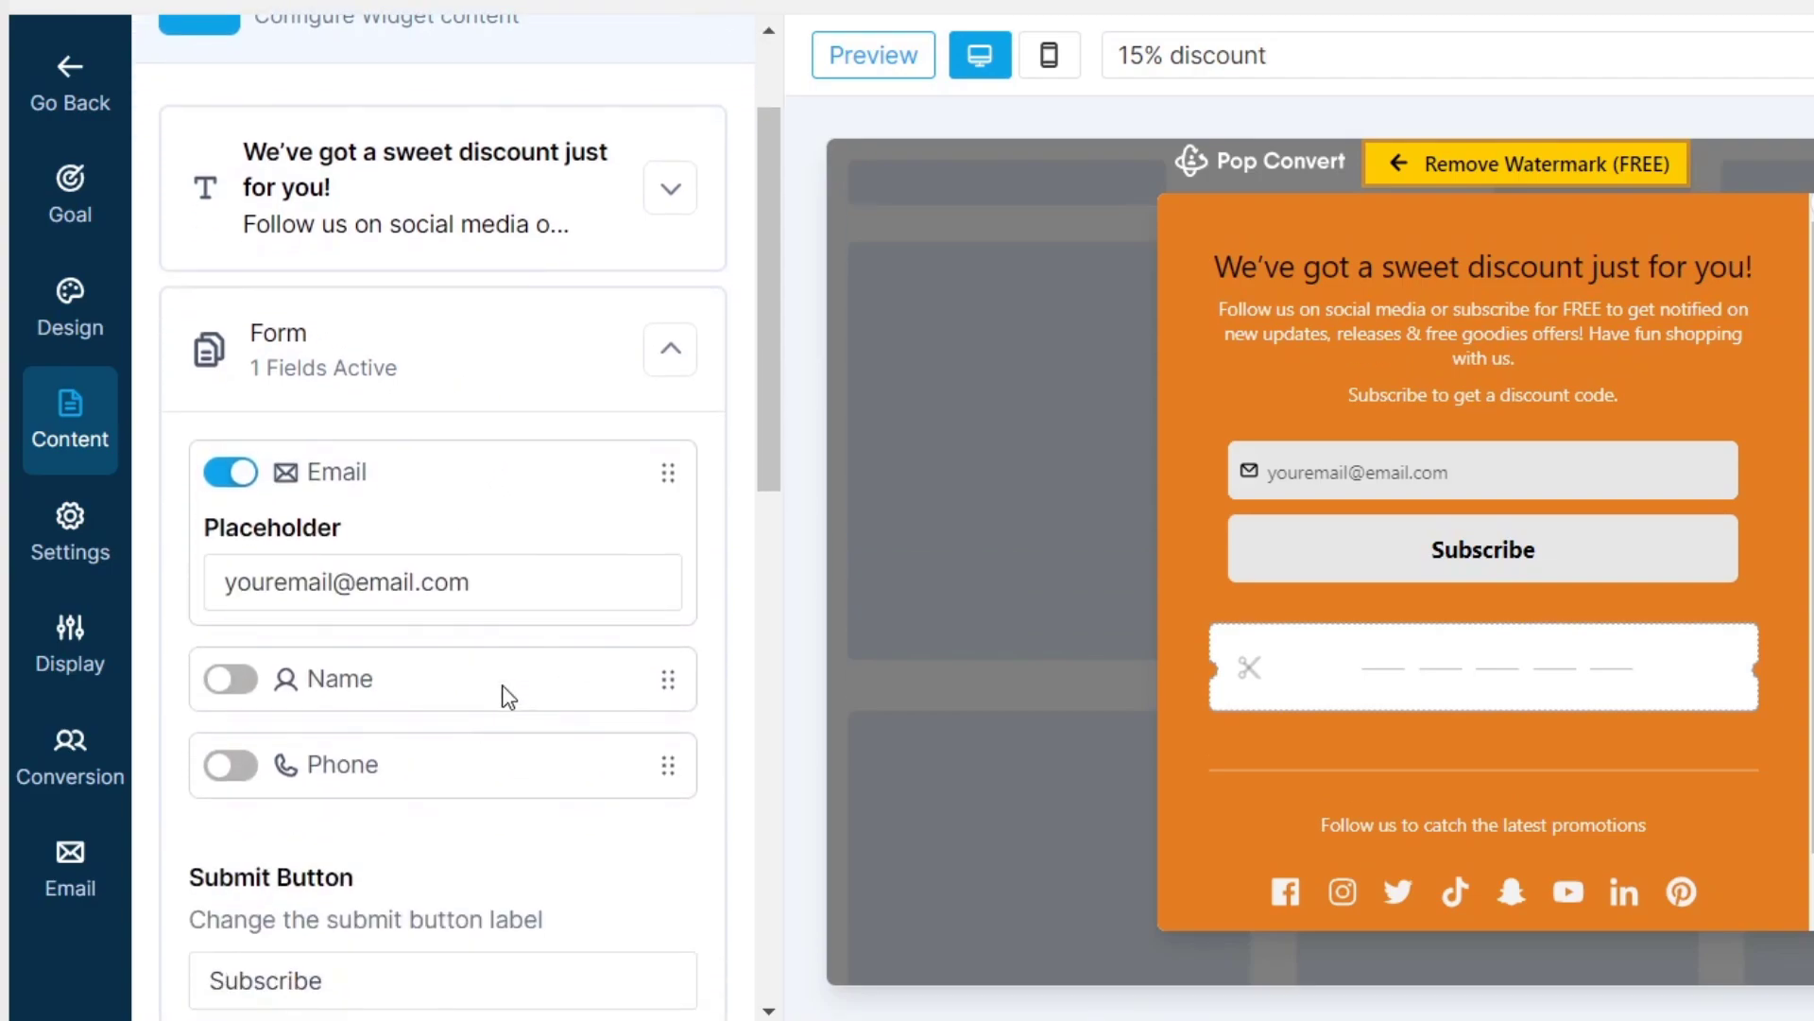
click(239, 694)
Keep the submit label as Subscribe and expand the Coupon block's code field.
scroll(383, 799, down, 5)
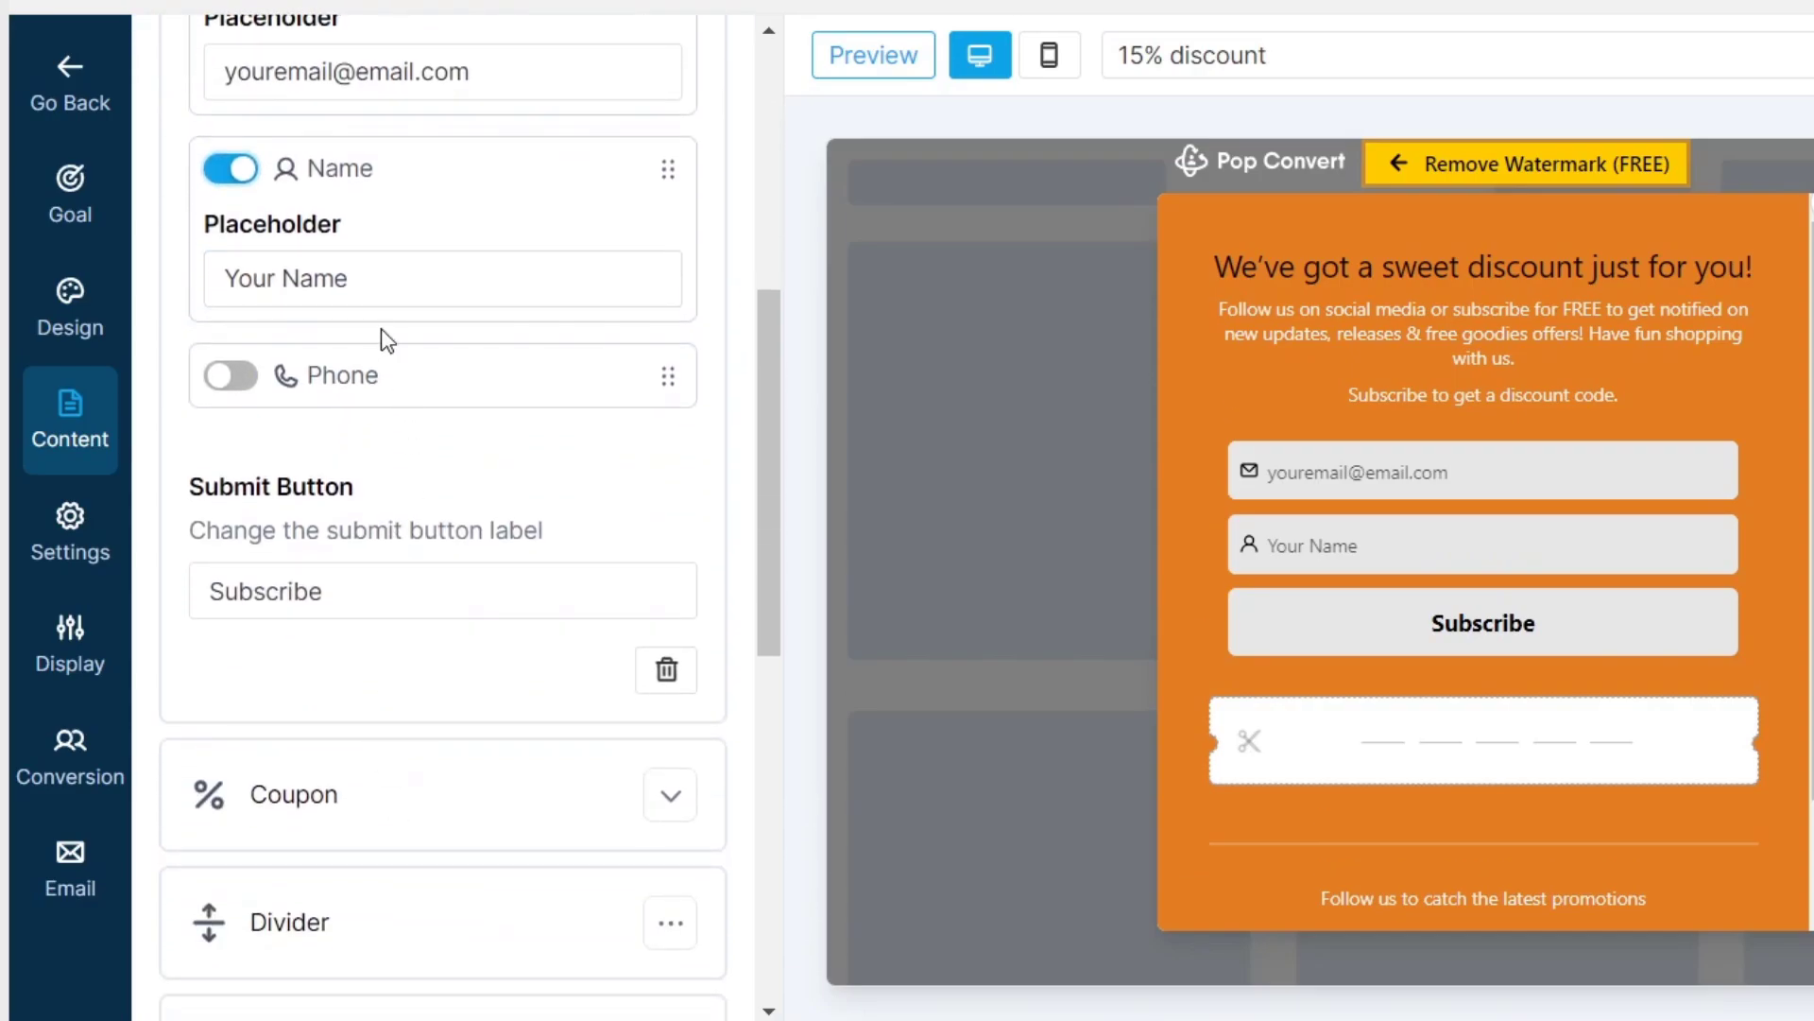
click(342, 567)
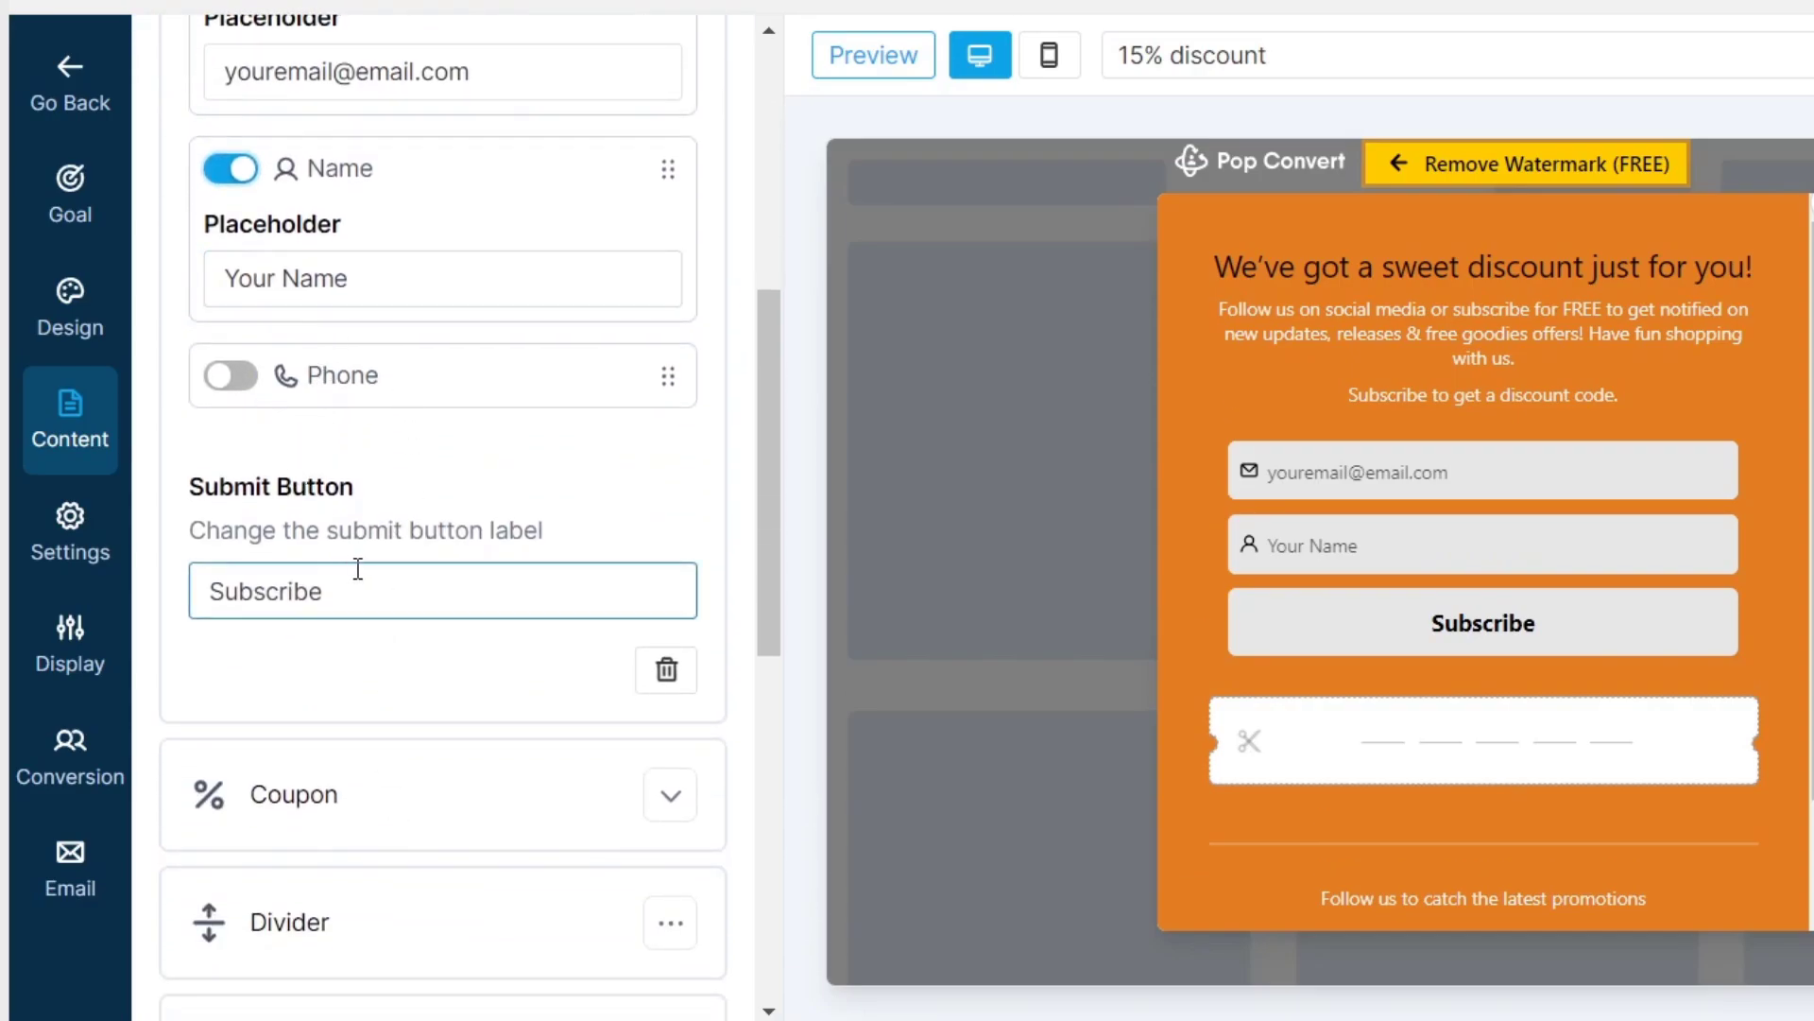
click(249, 747)
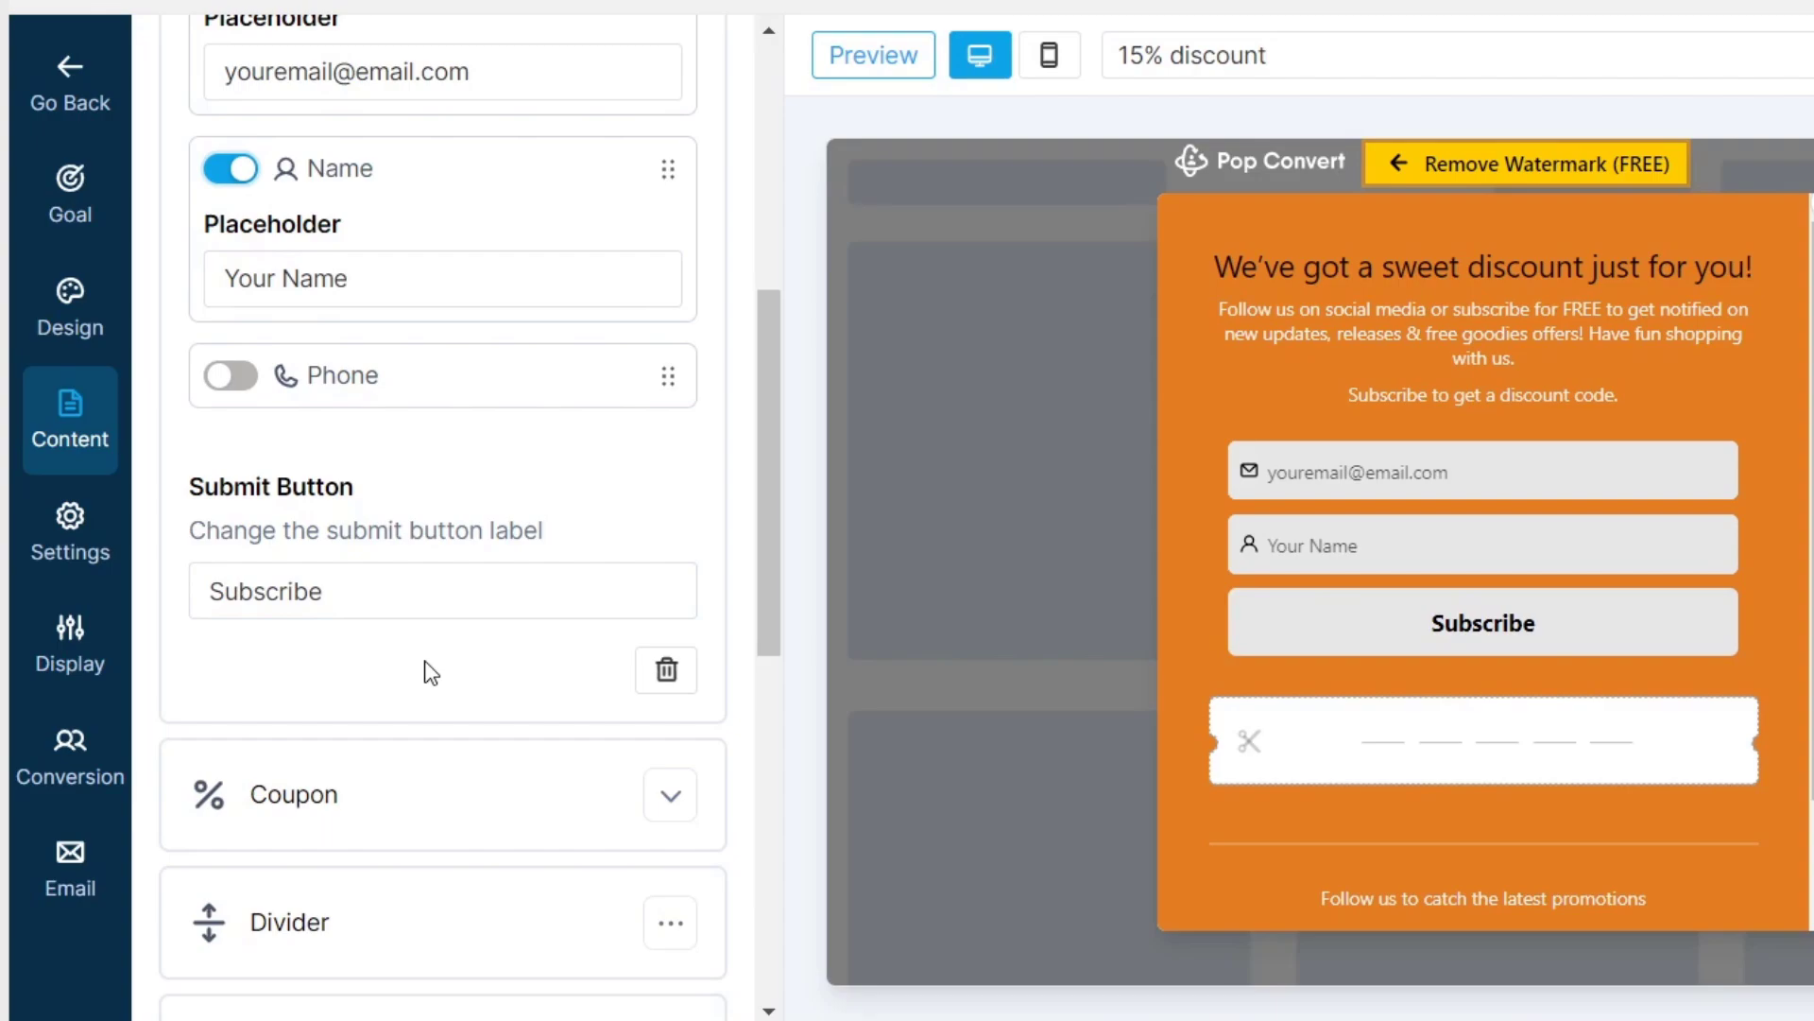
scroll(430, 676, down, 2)
click(463, 661)
scroll(465, 660, down, 2)
click(485, 659)
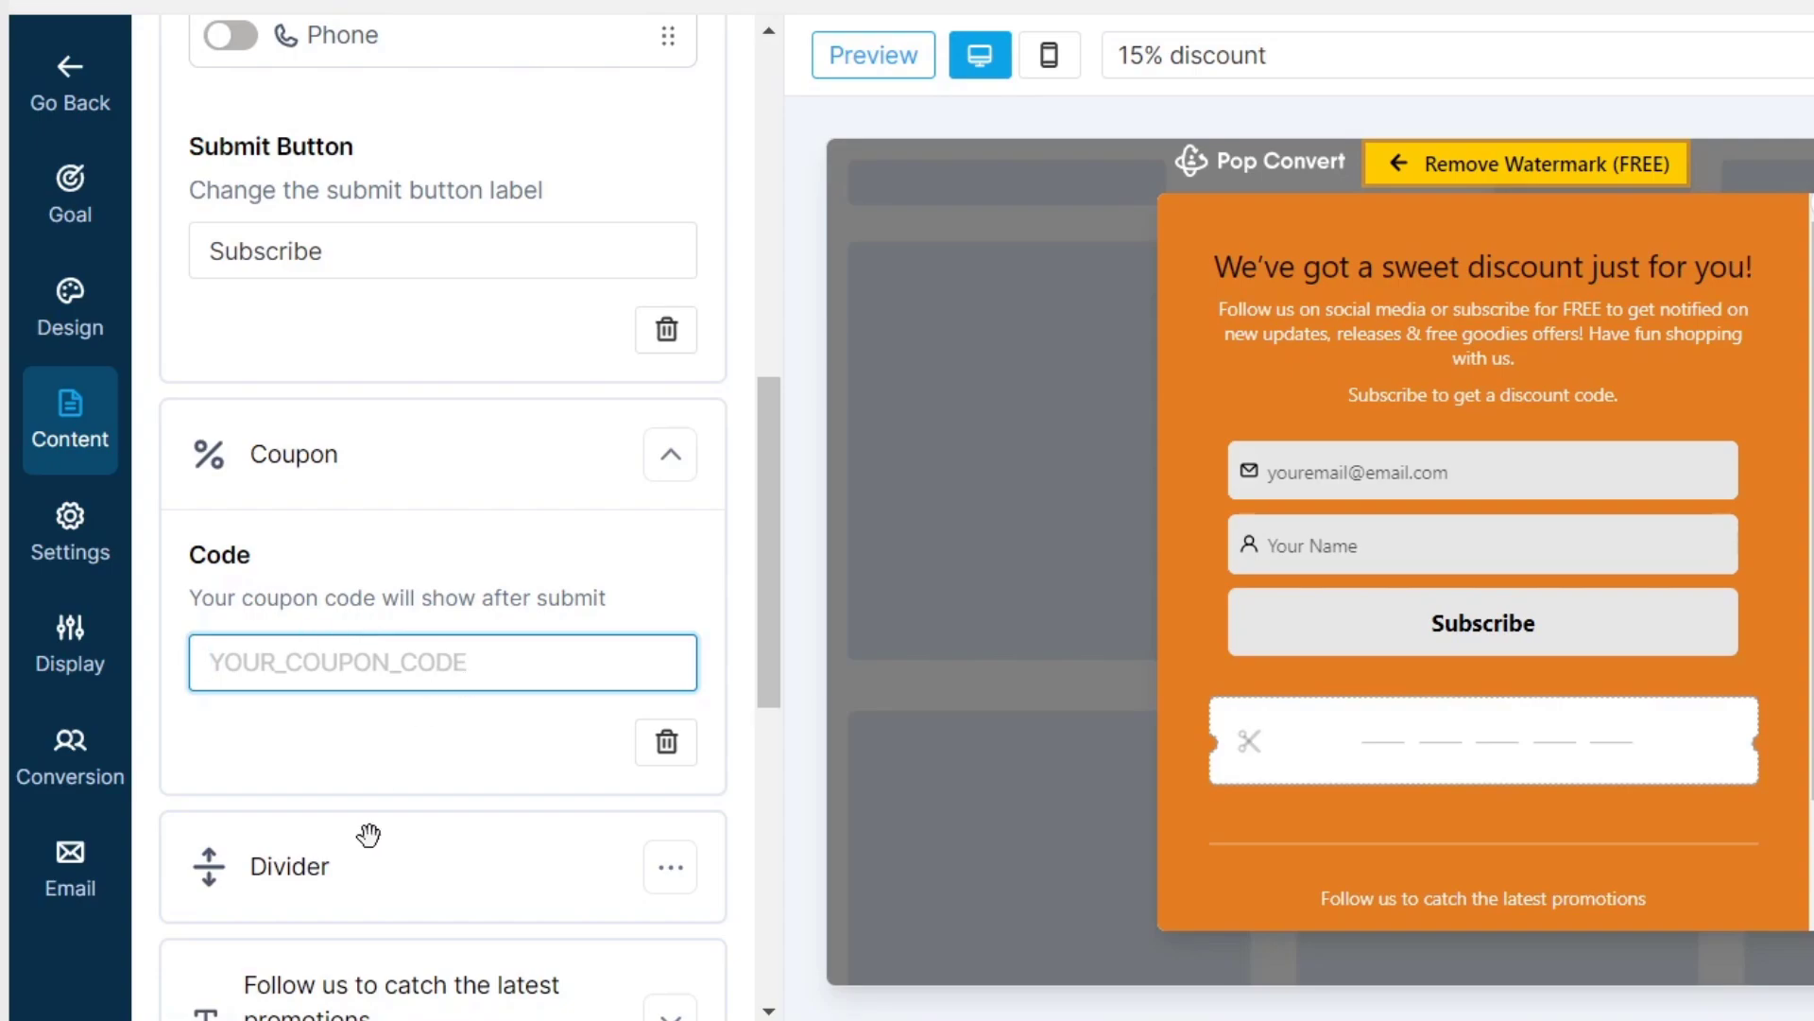
In Discounts, back out of creating a new discount and copy the existing COOL15 code.
scroll(368, 835, down, 10)
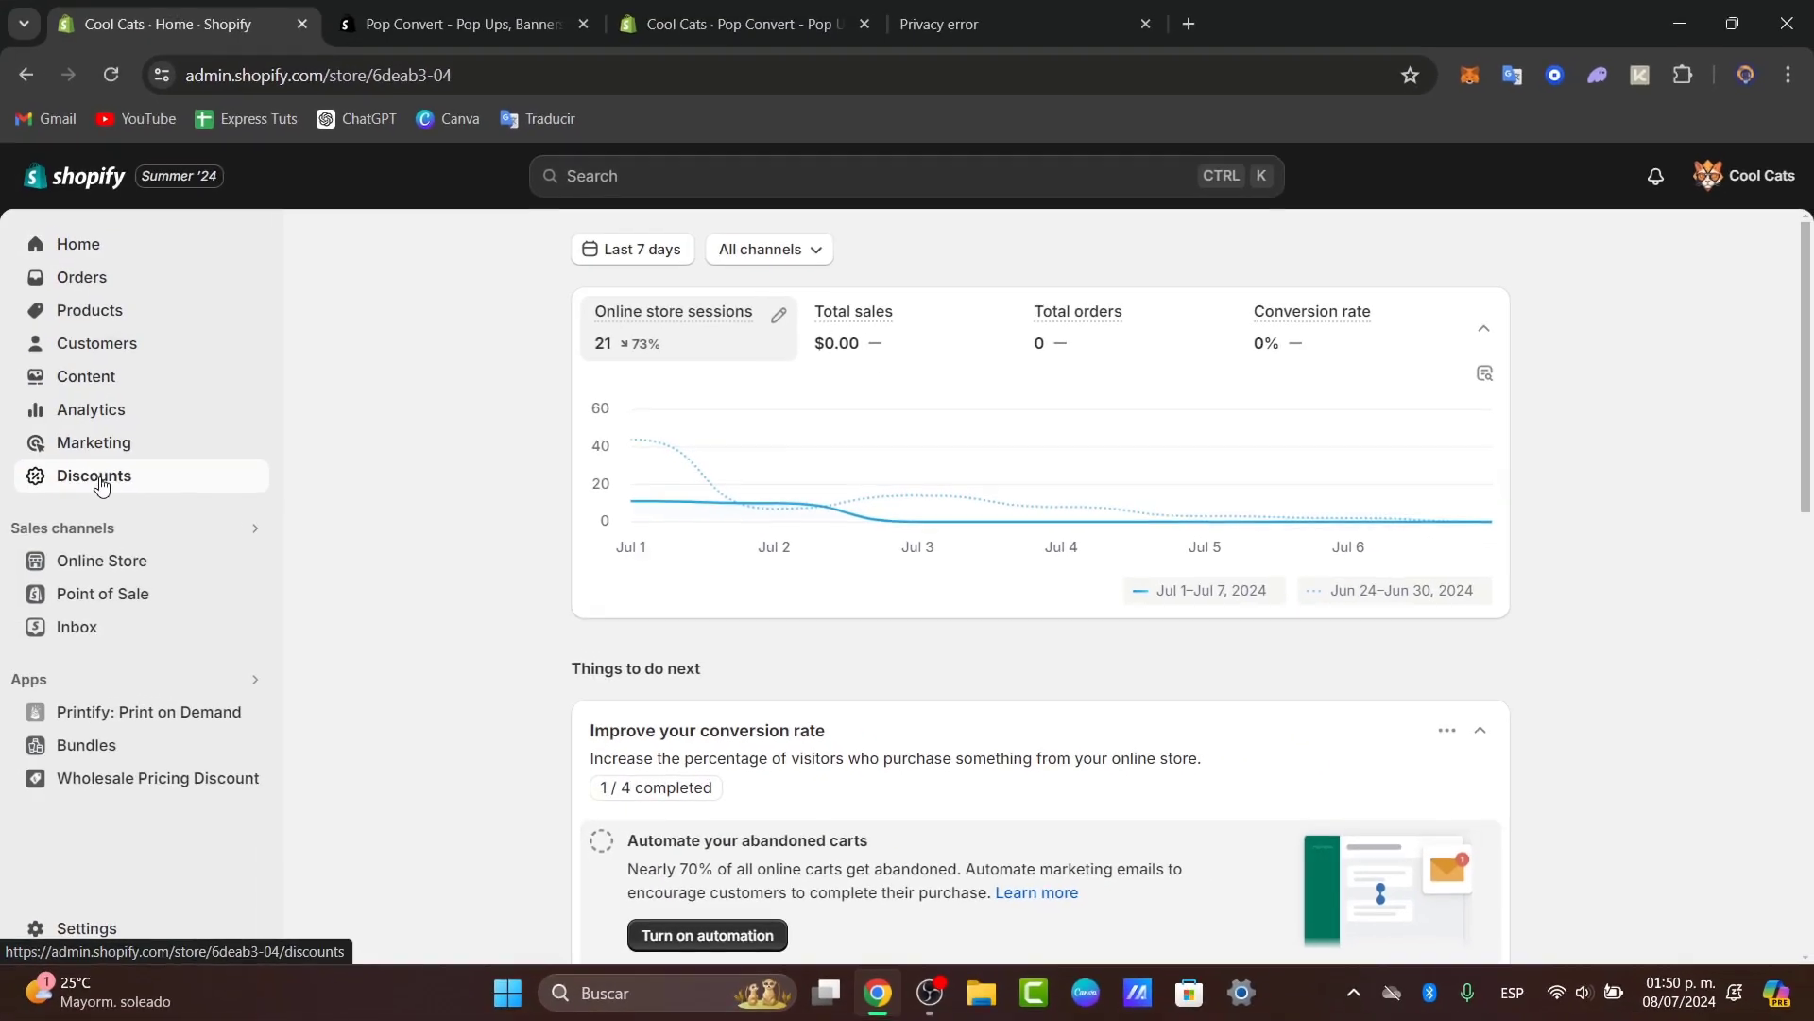
click(101, 476)
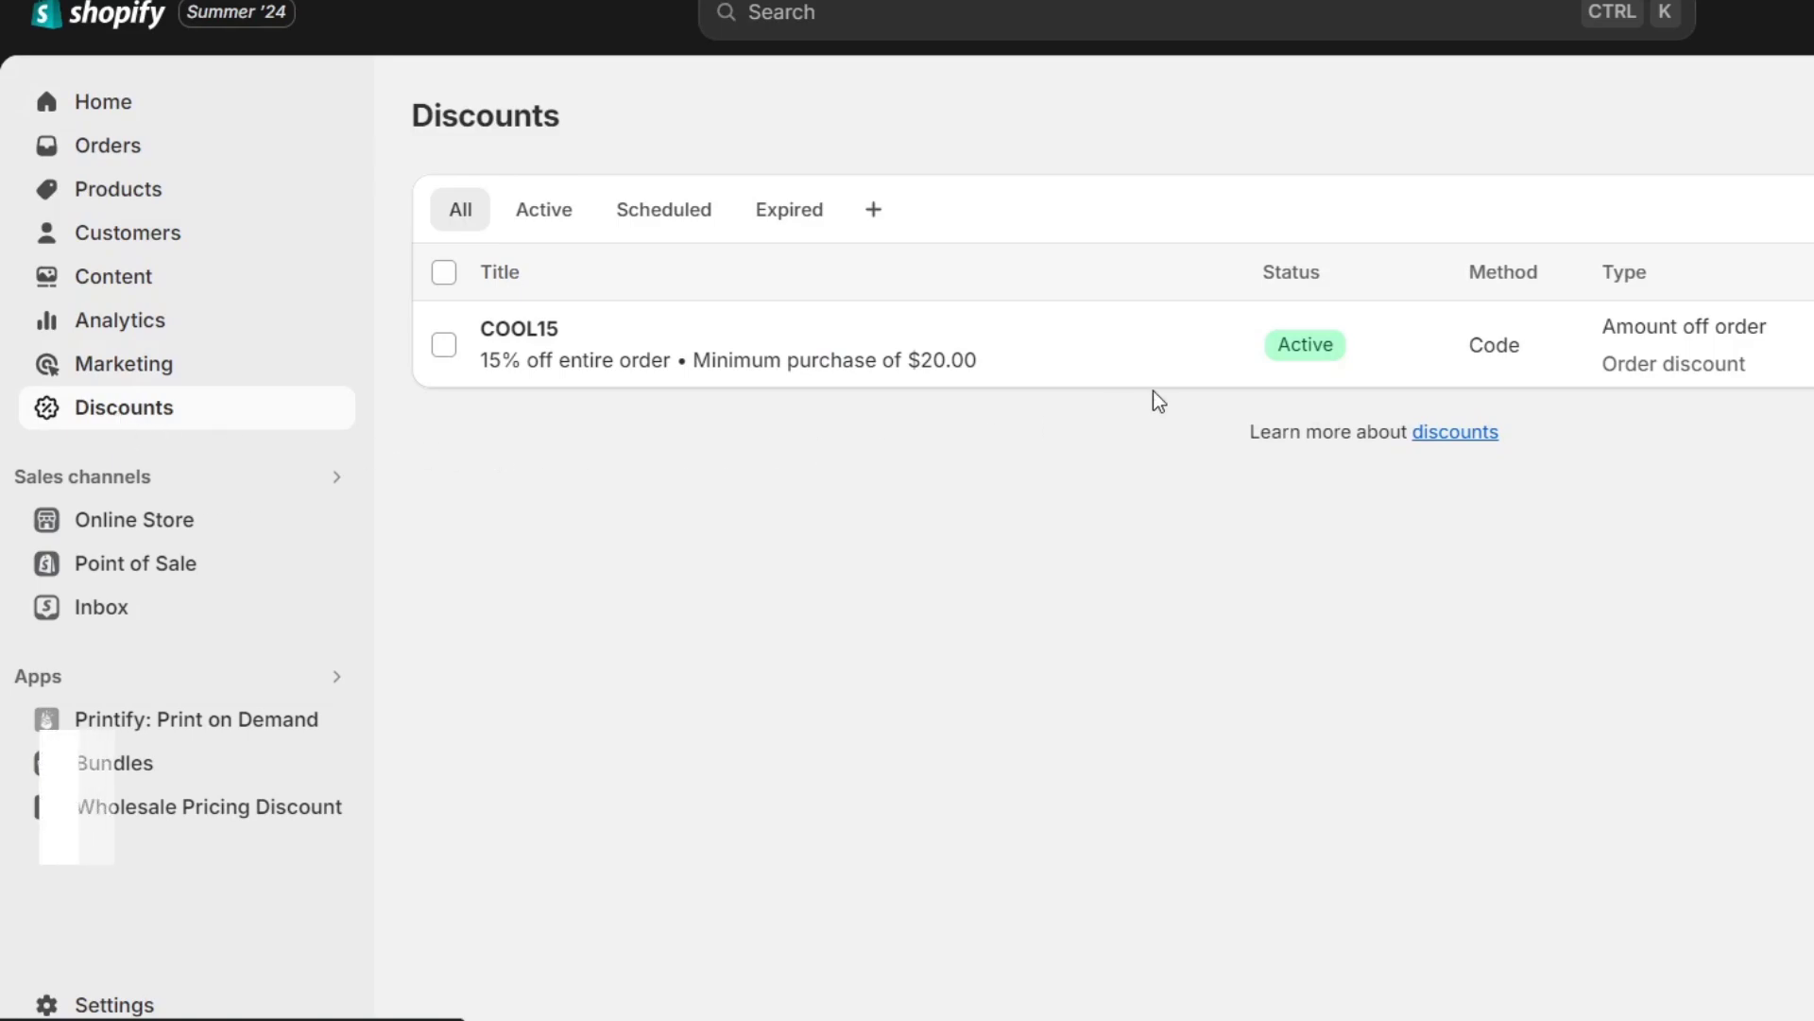
click(1800, 116)
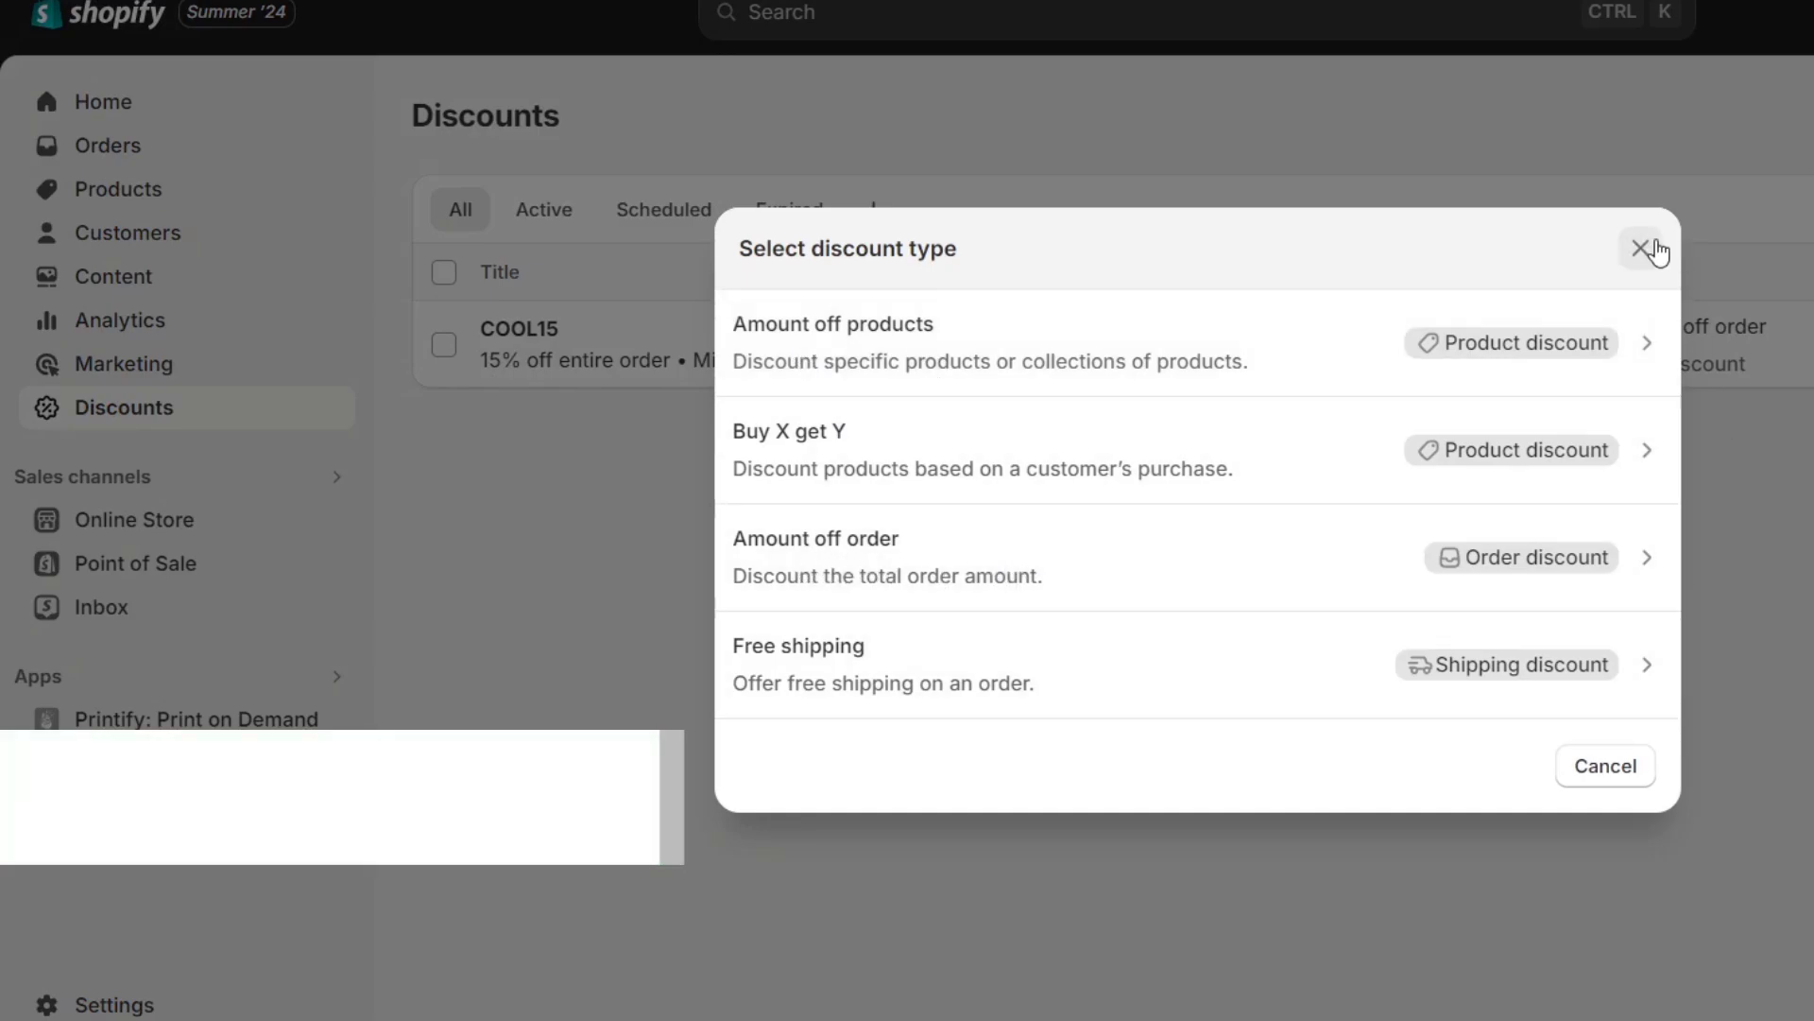
click(1644, 250)
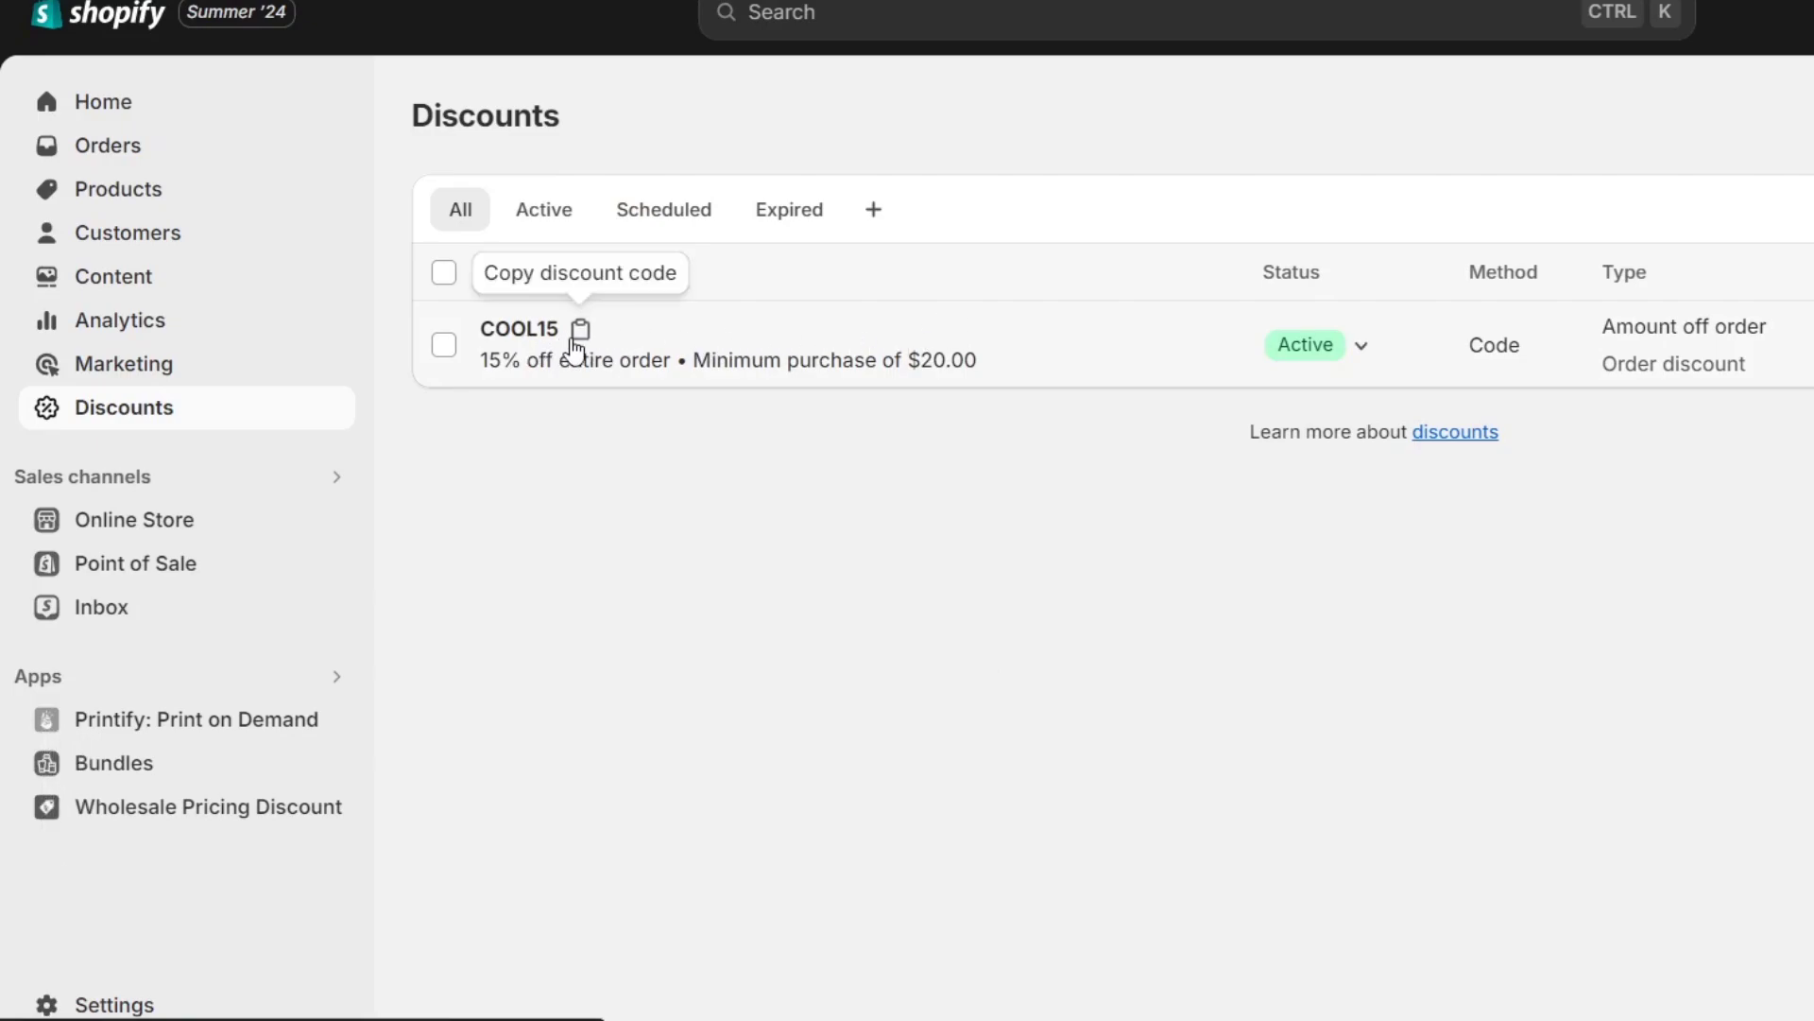
click(581, 330)
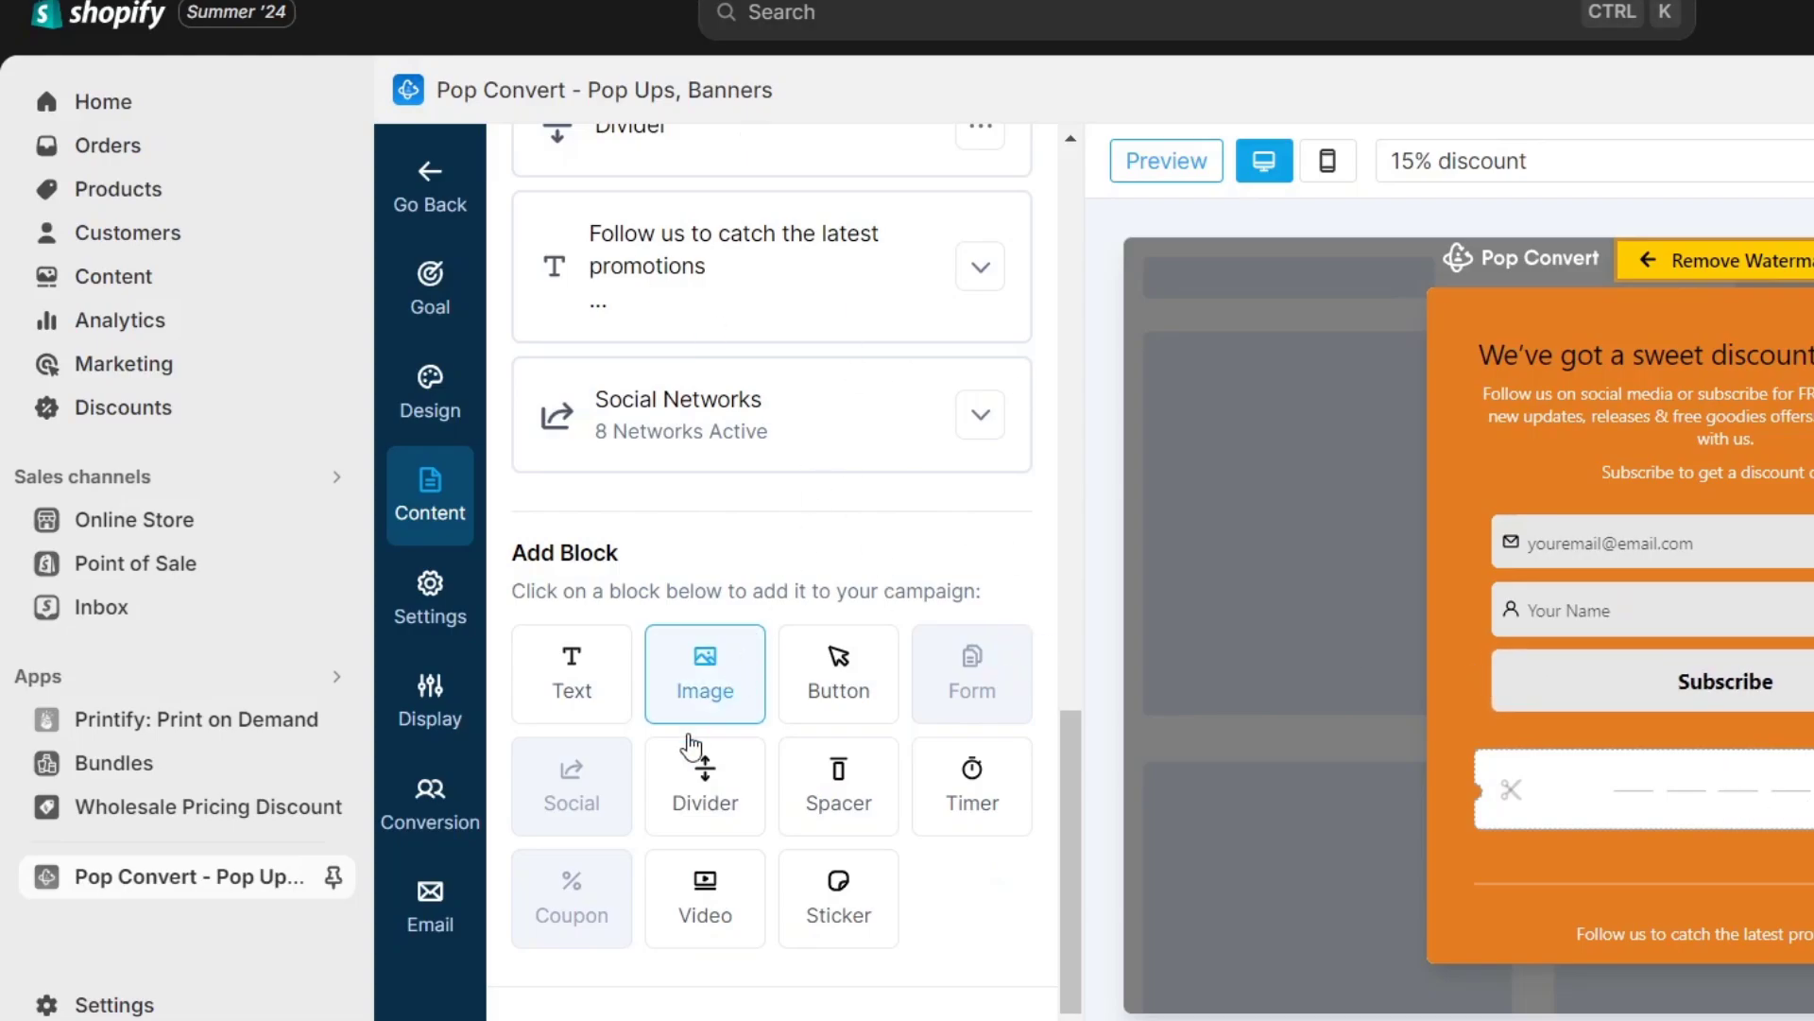
Enter COOL15 as the Pop Convert popup's coupon code and confirm the entry.
scroll(704, 775, down, 1)
scroll(740, 756, up, 5)
text(COOL15)
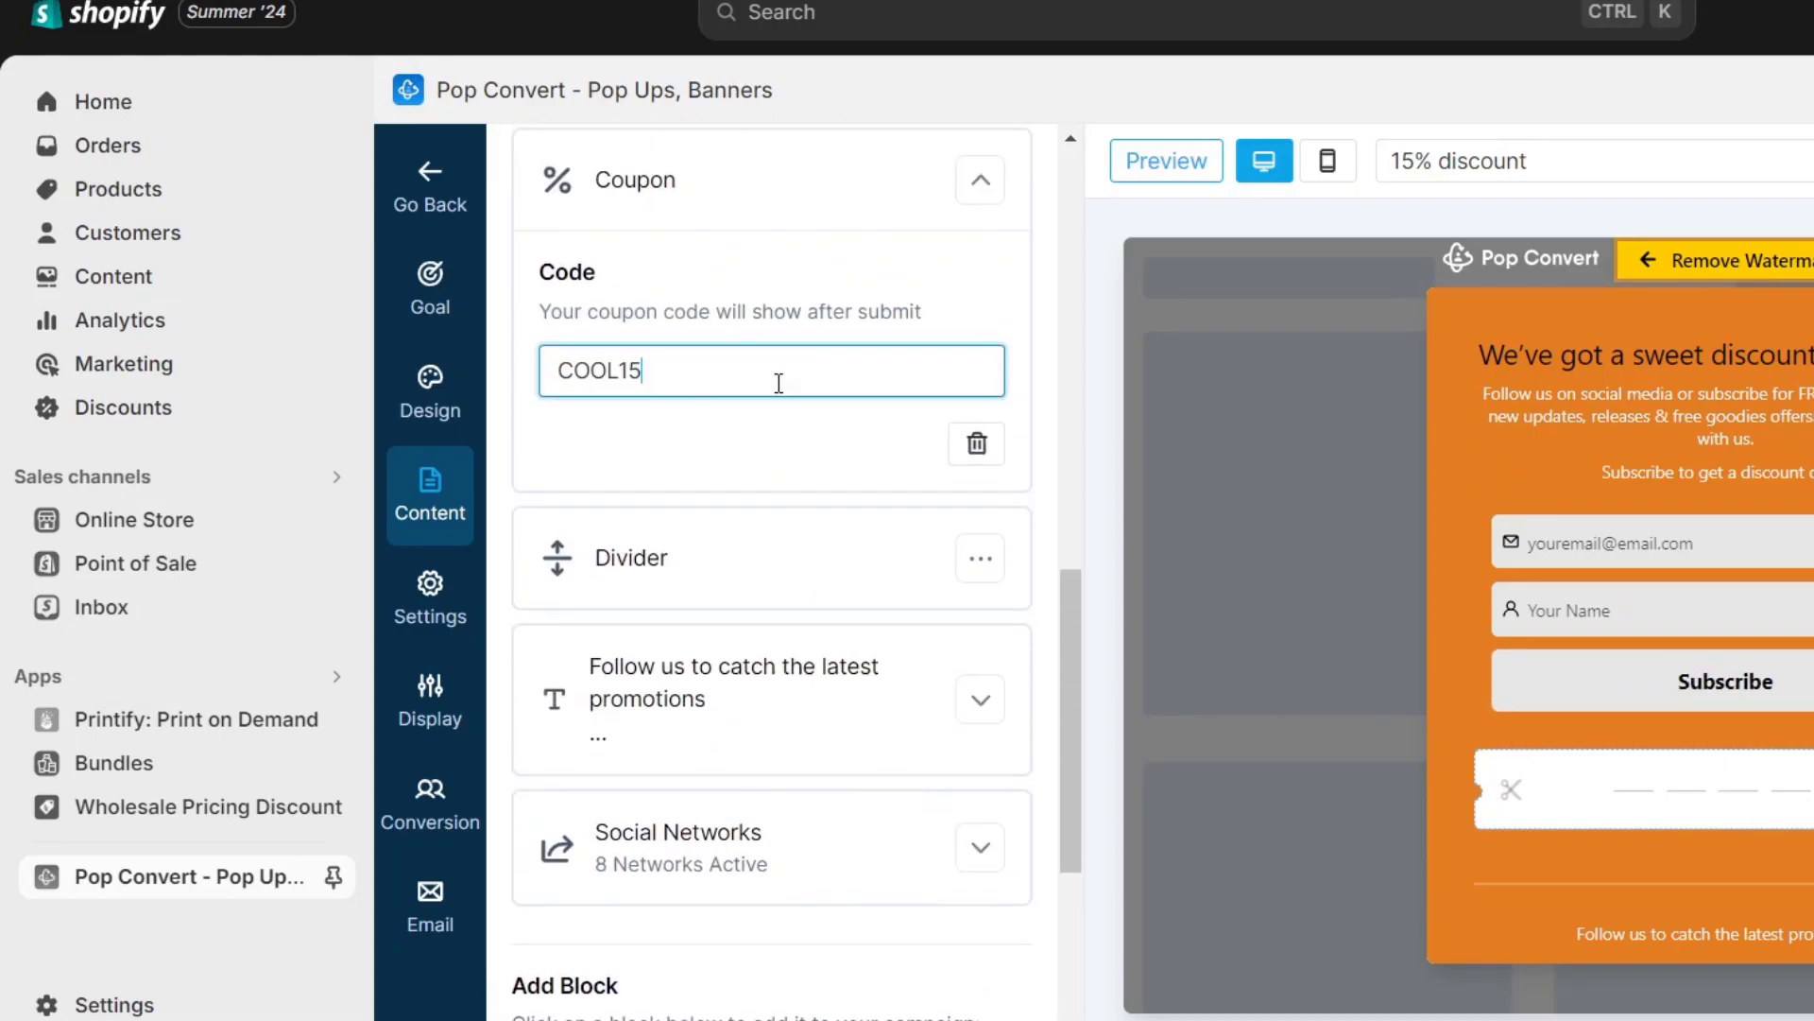
click(744, 437)
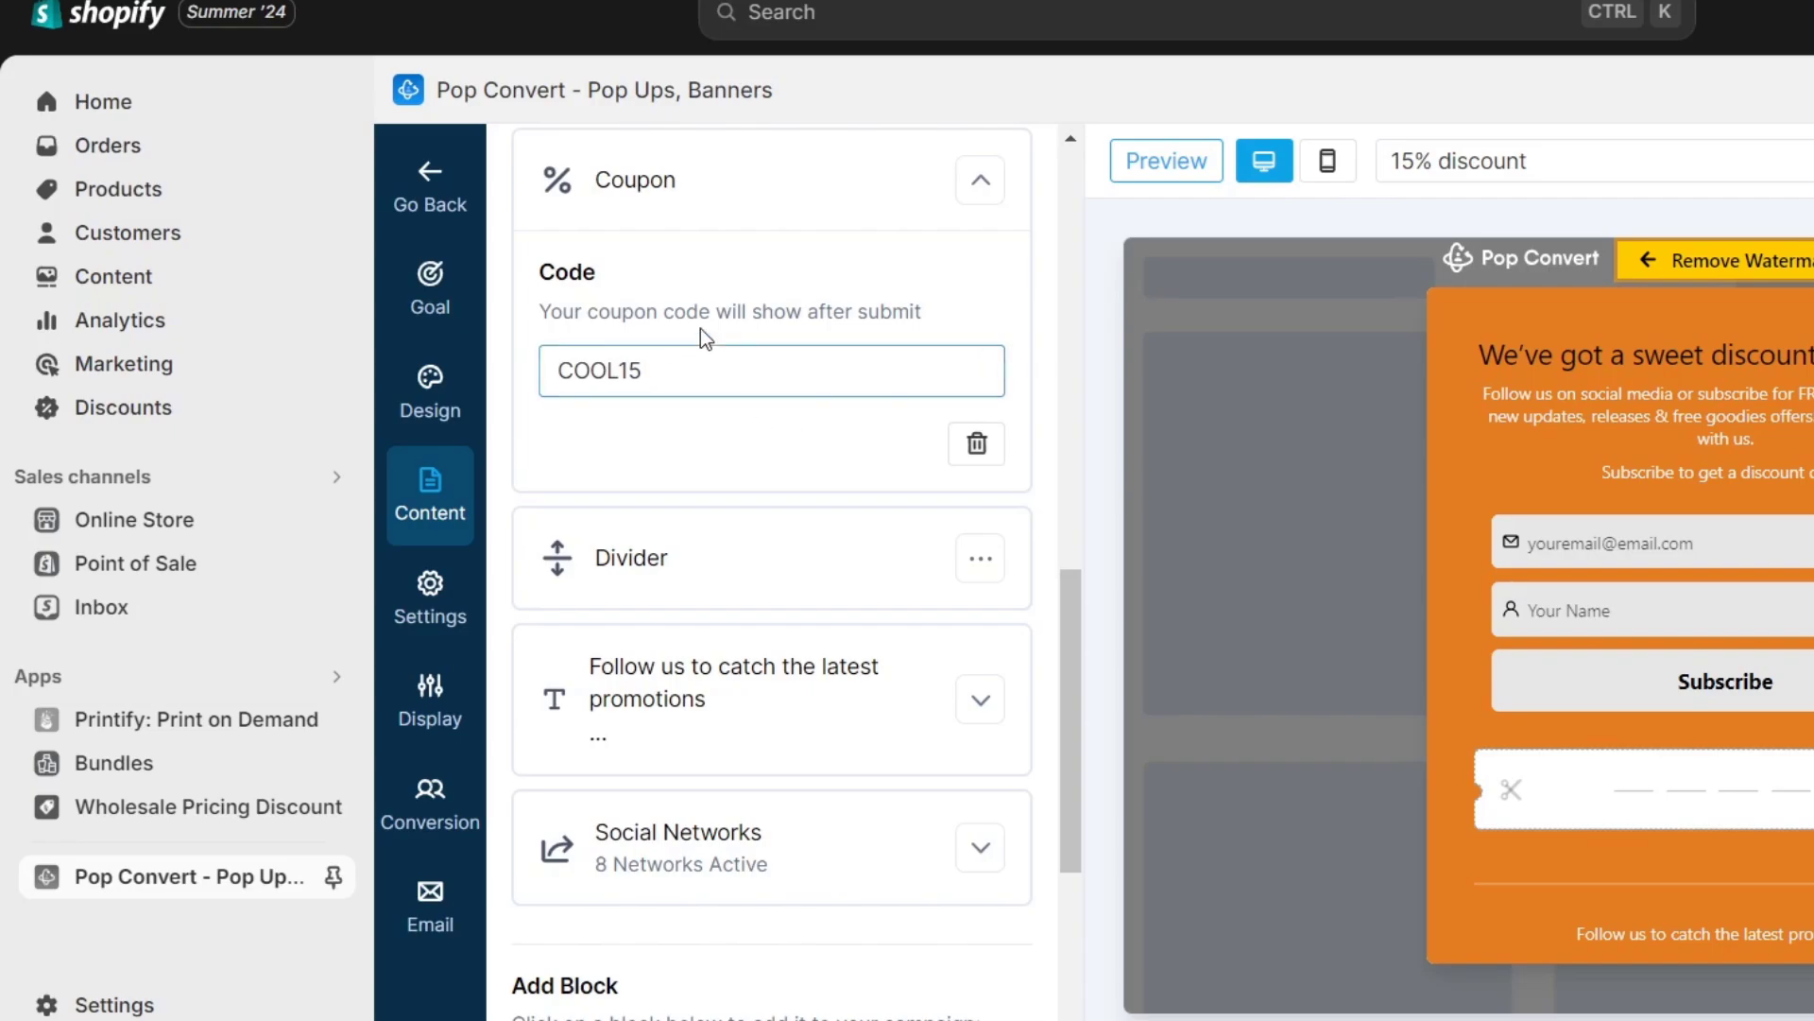
click(750, 354)
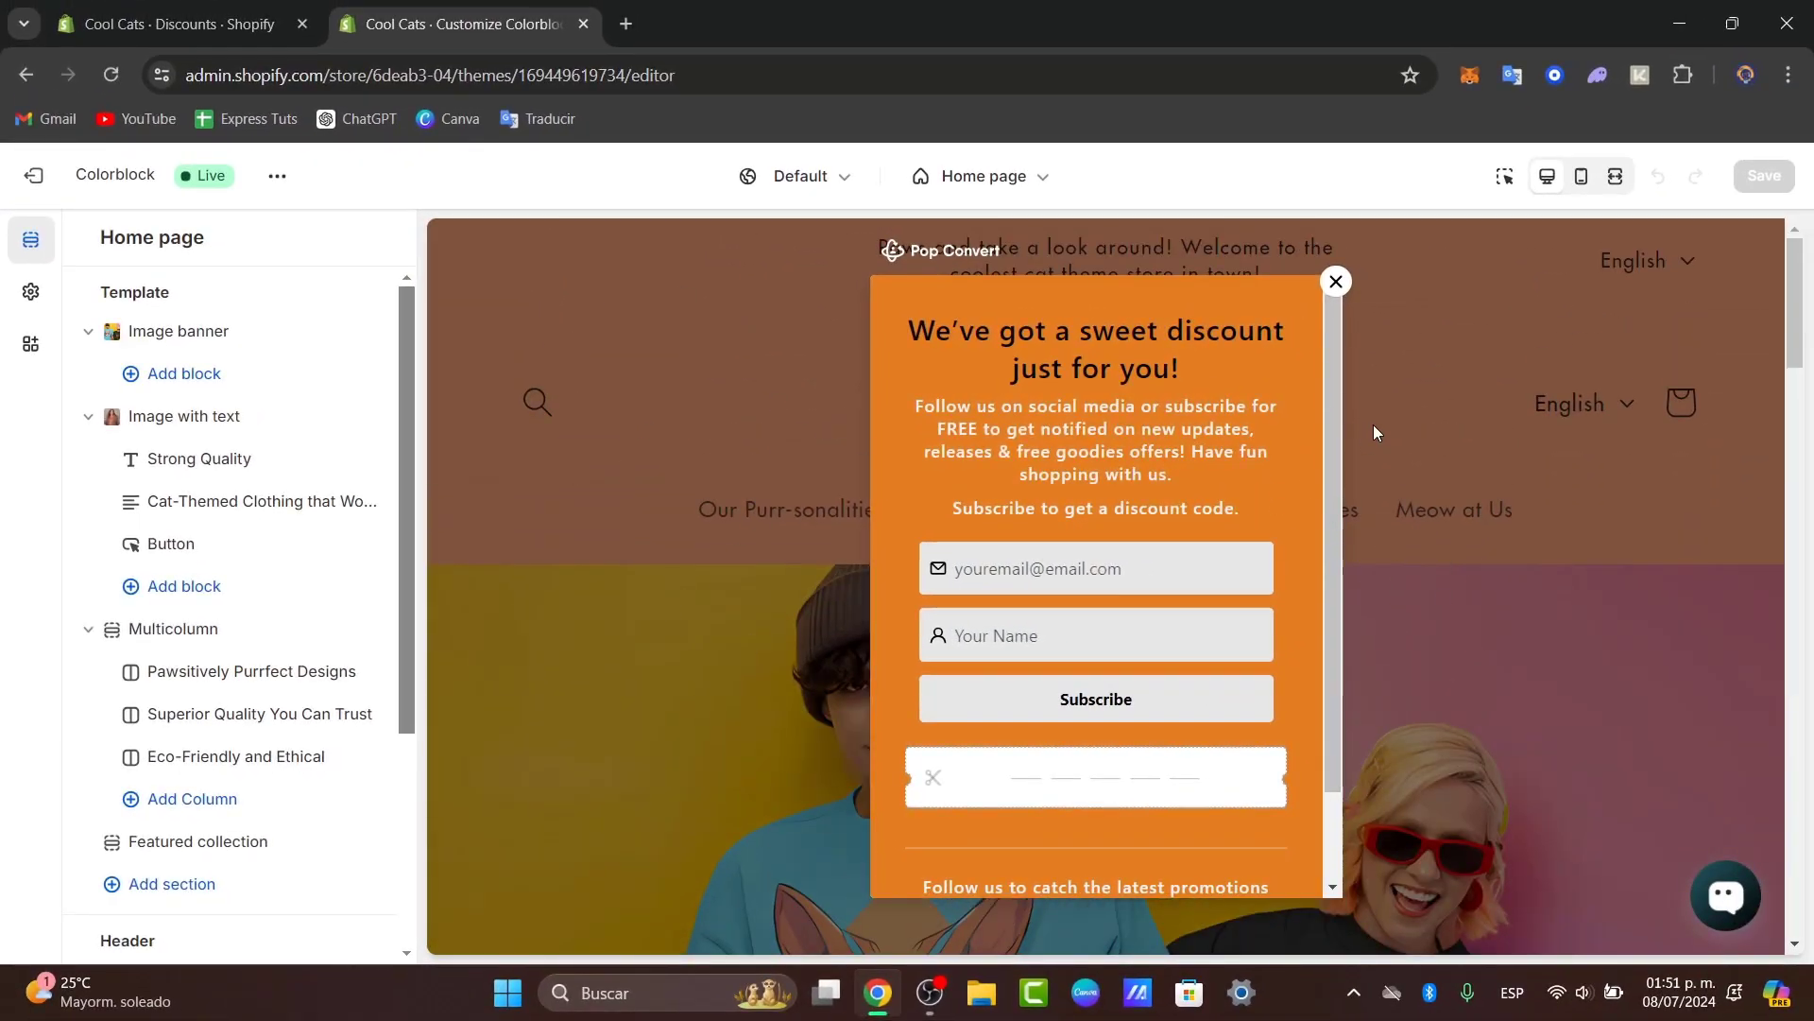
Check the coupon popup's social icons, close it, and scroll down to the homepage's featured products.
drag(1341, 422, 1338, 597)
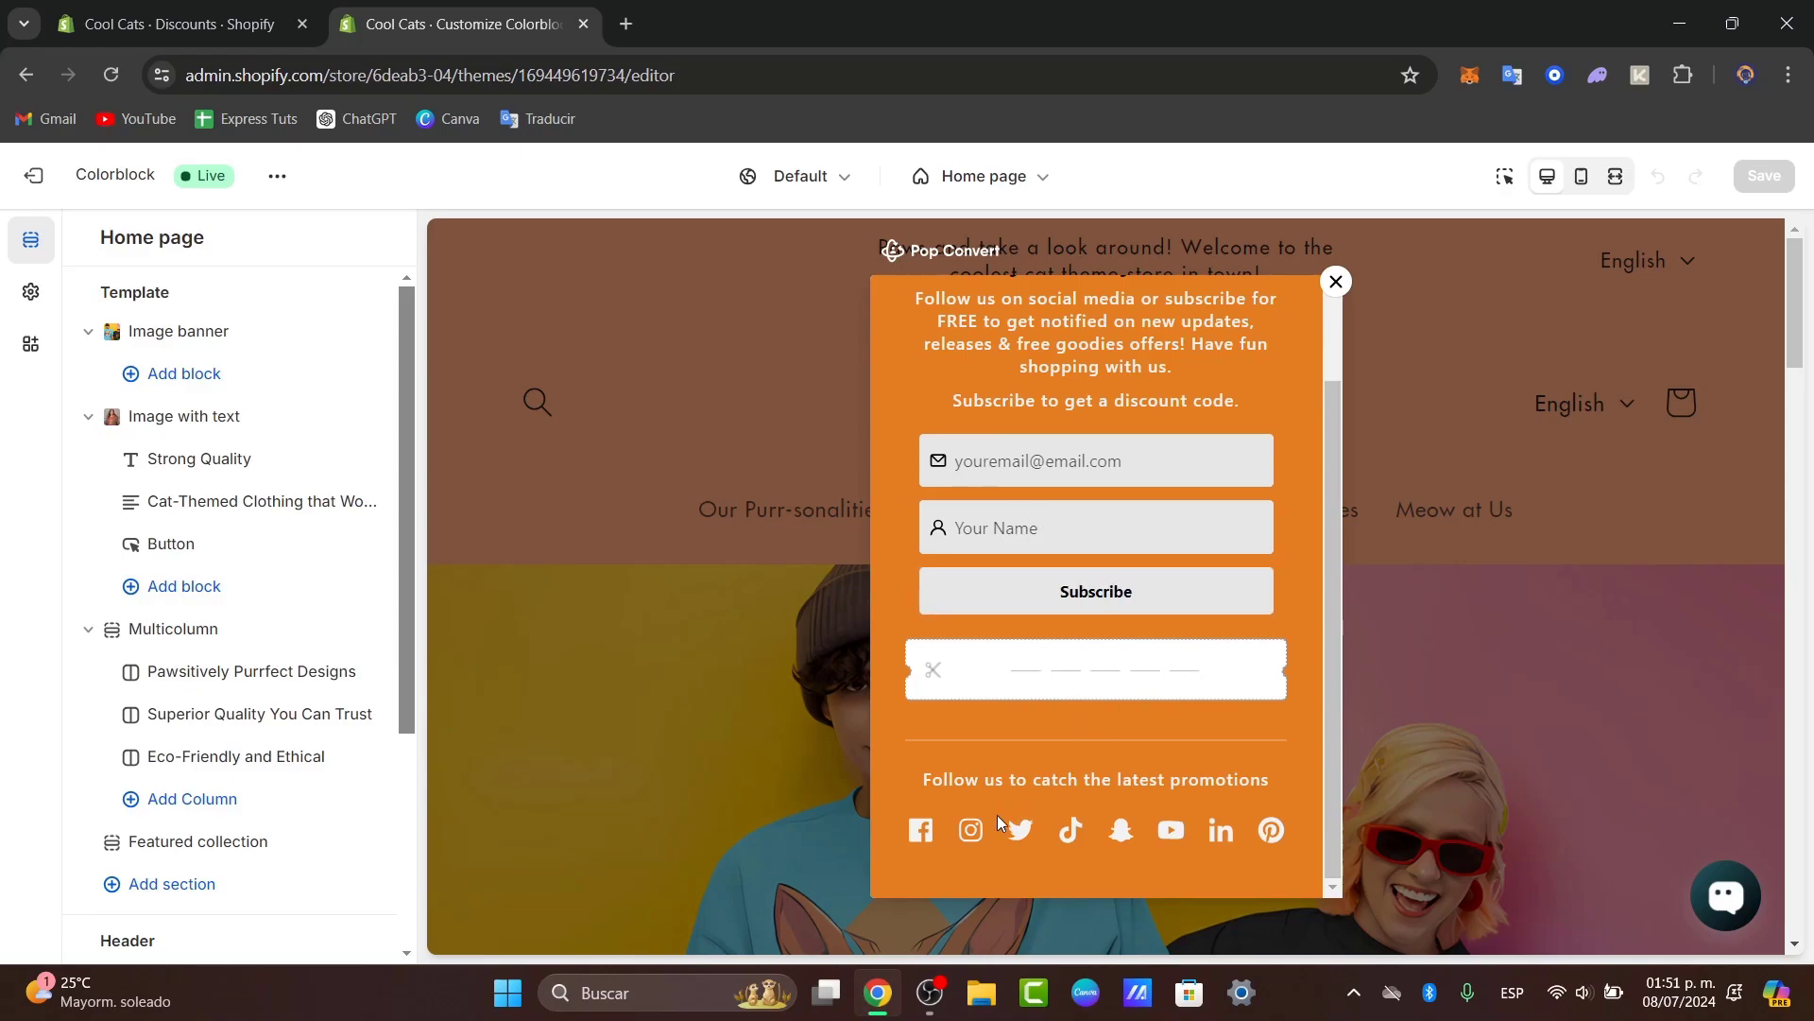
click(1334, 280)
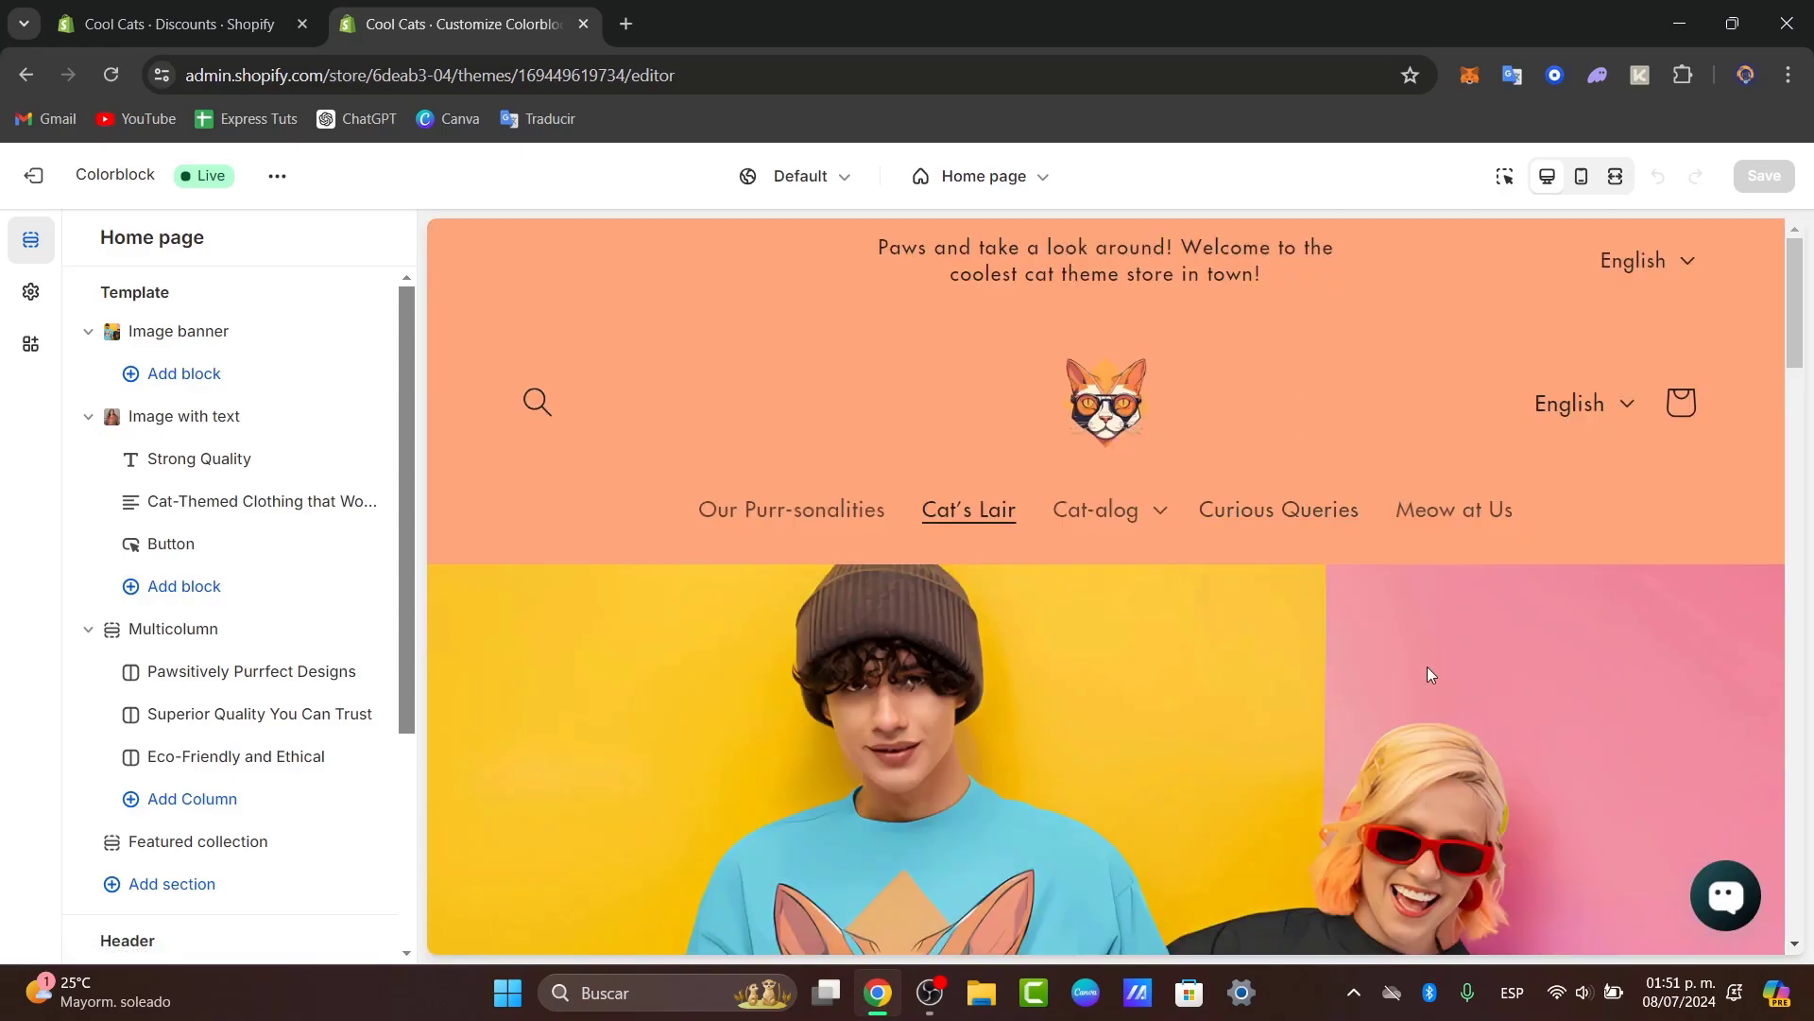
scroll(1452, 576, down, 10)
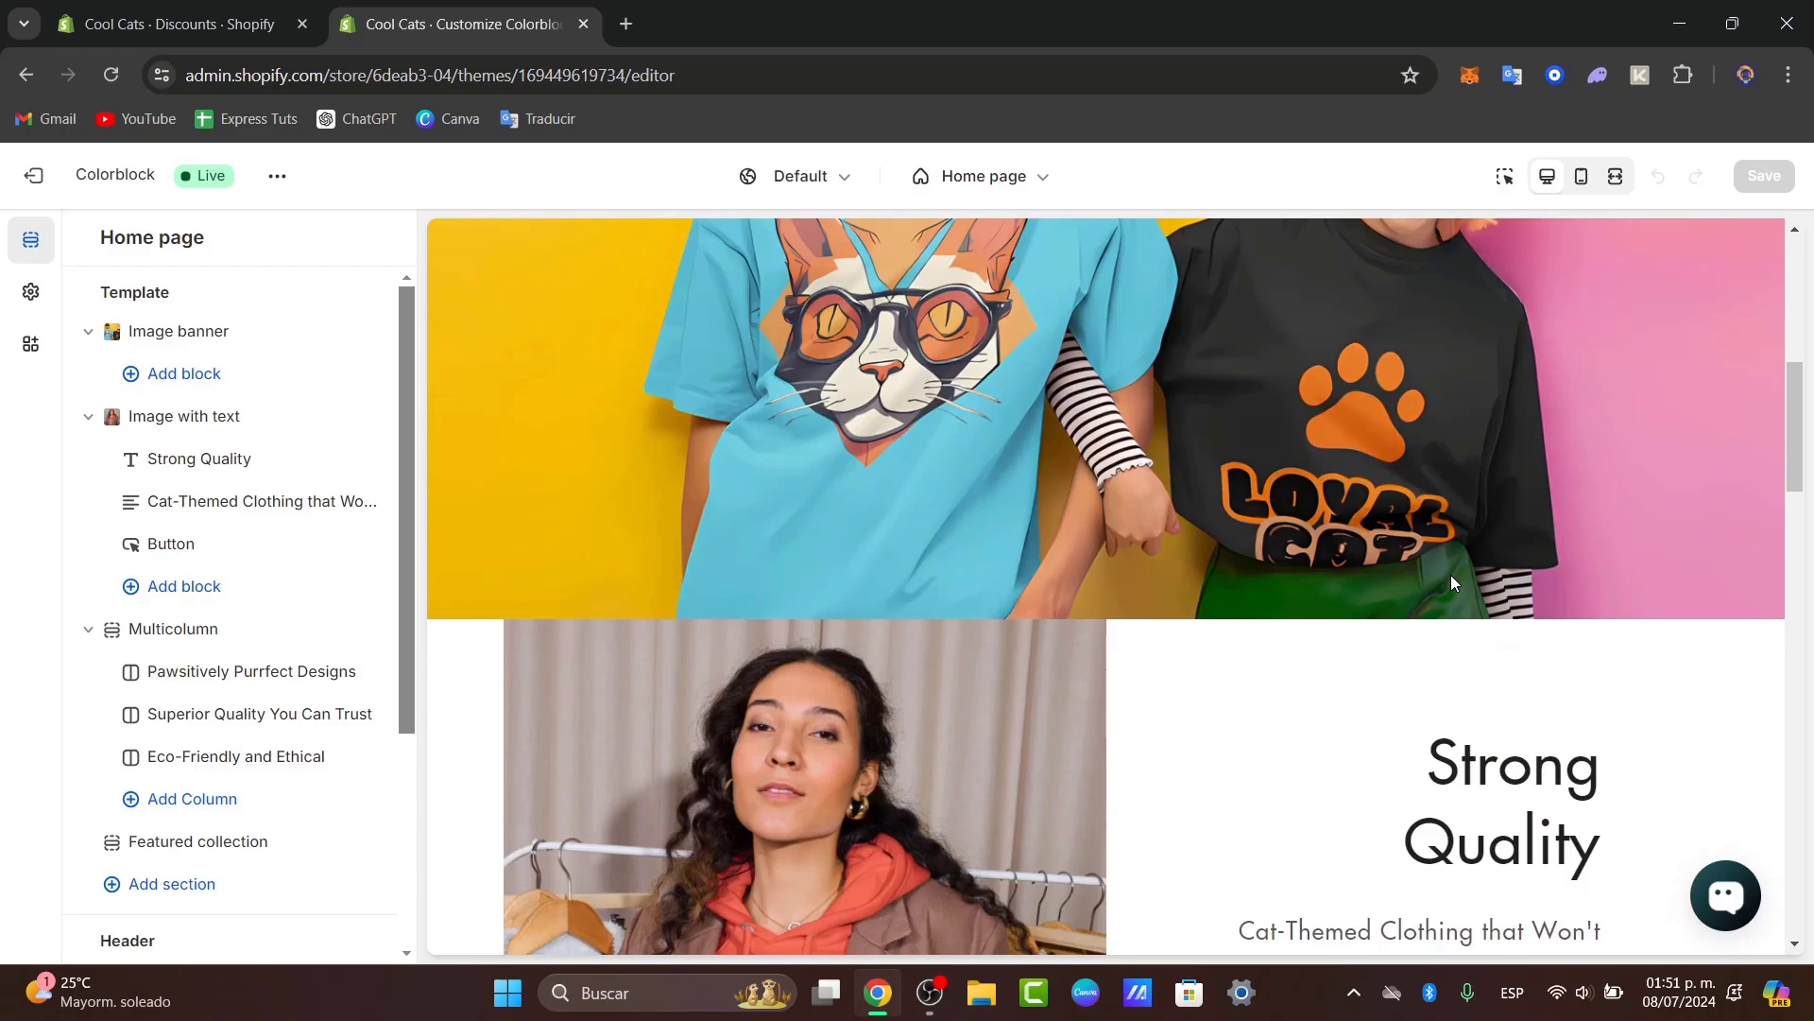
scroll(1452, 576, down, 5)
scroll(1453, 581, down, 5)
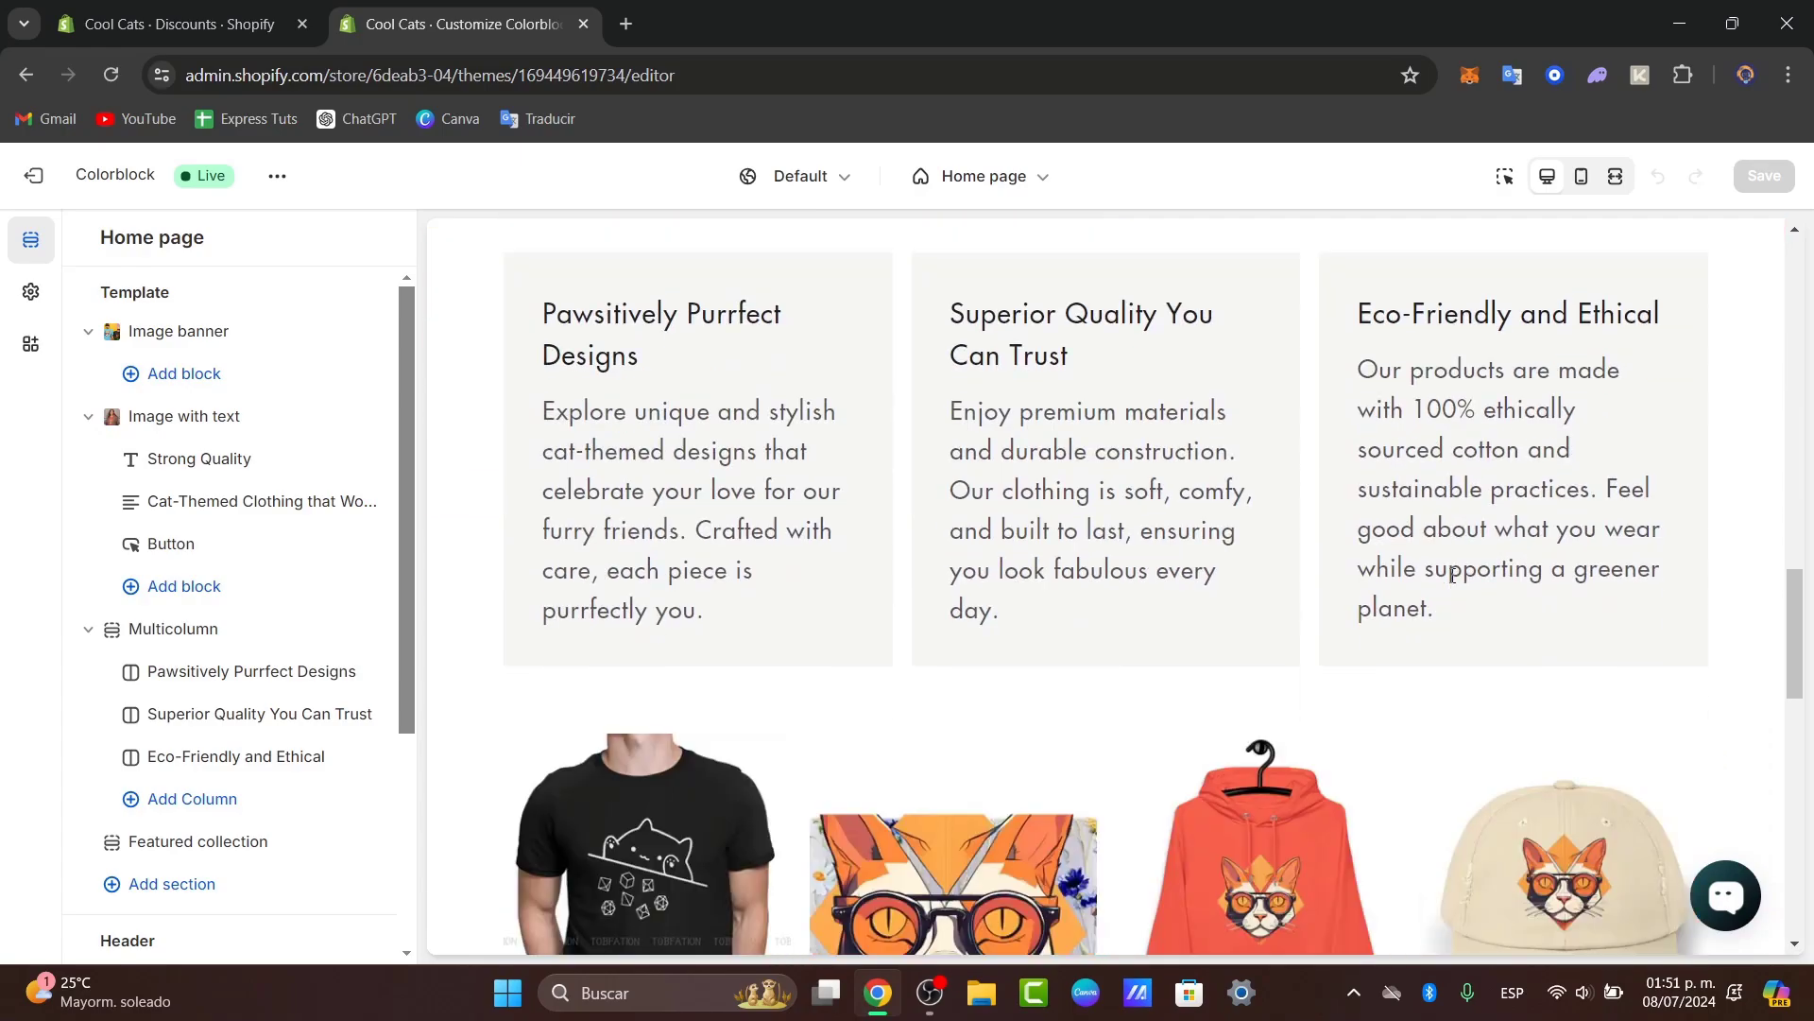
scroll(1453, 576, down, 6)
scroll(1454, 581, up, 5)
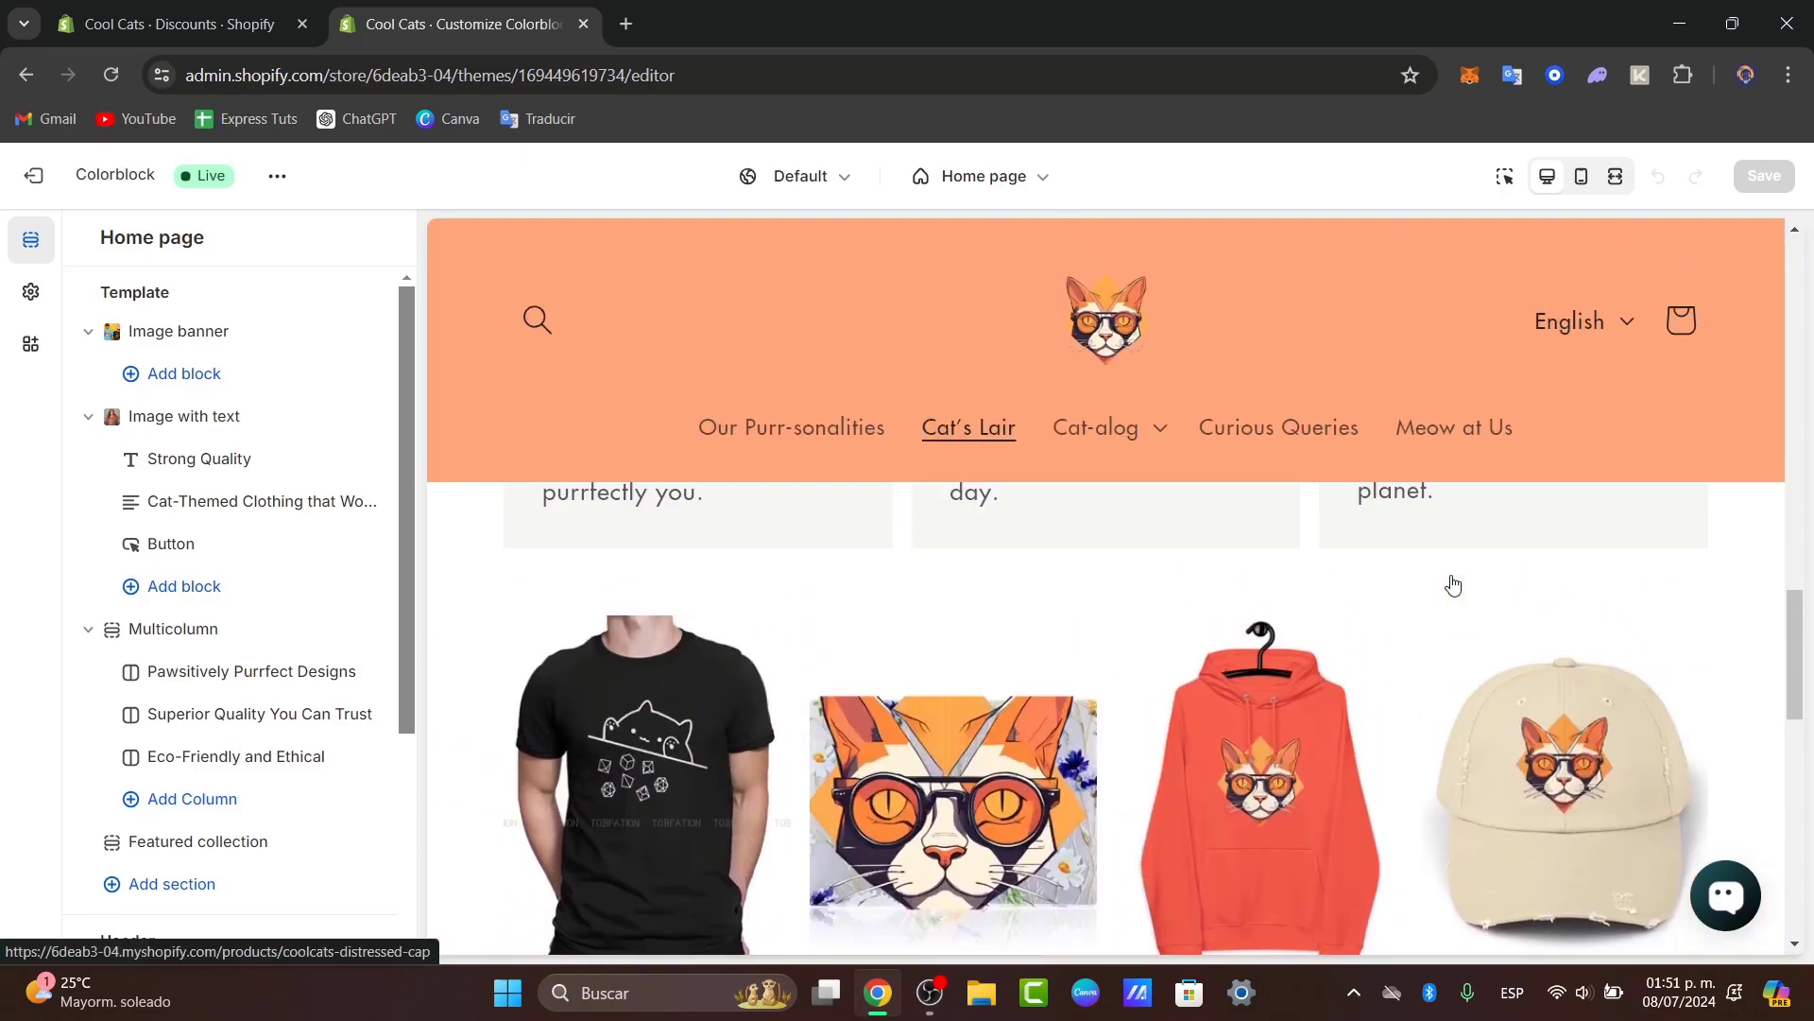
Use View Collections in the Strong Quality section to preview the Home page, Hoodies and Loyal Collection collections.
scroll(1452, 584, down, 3)
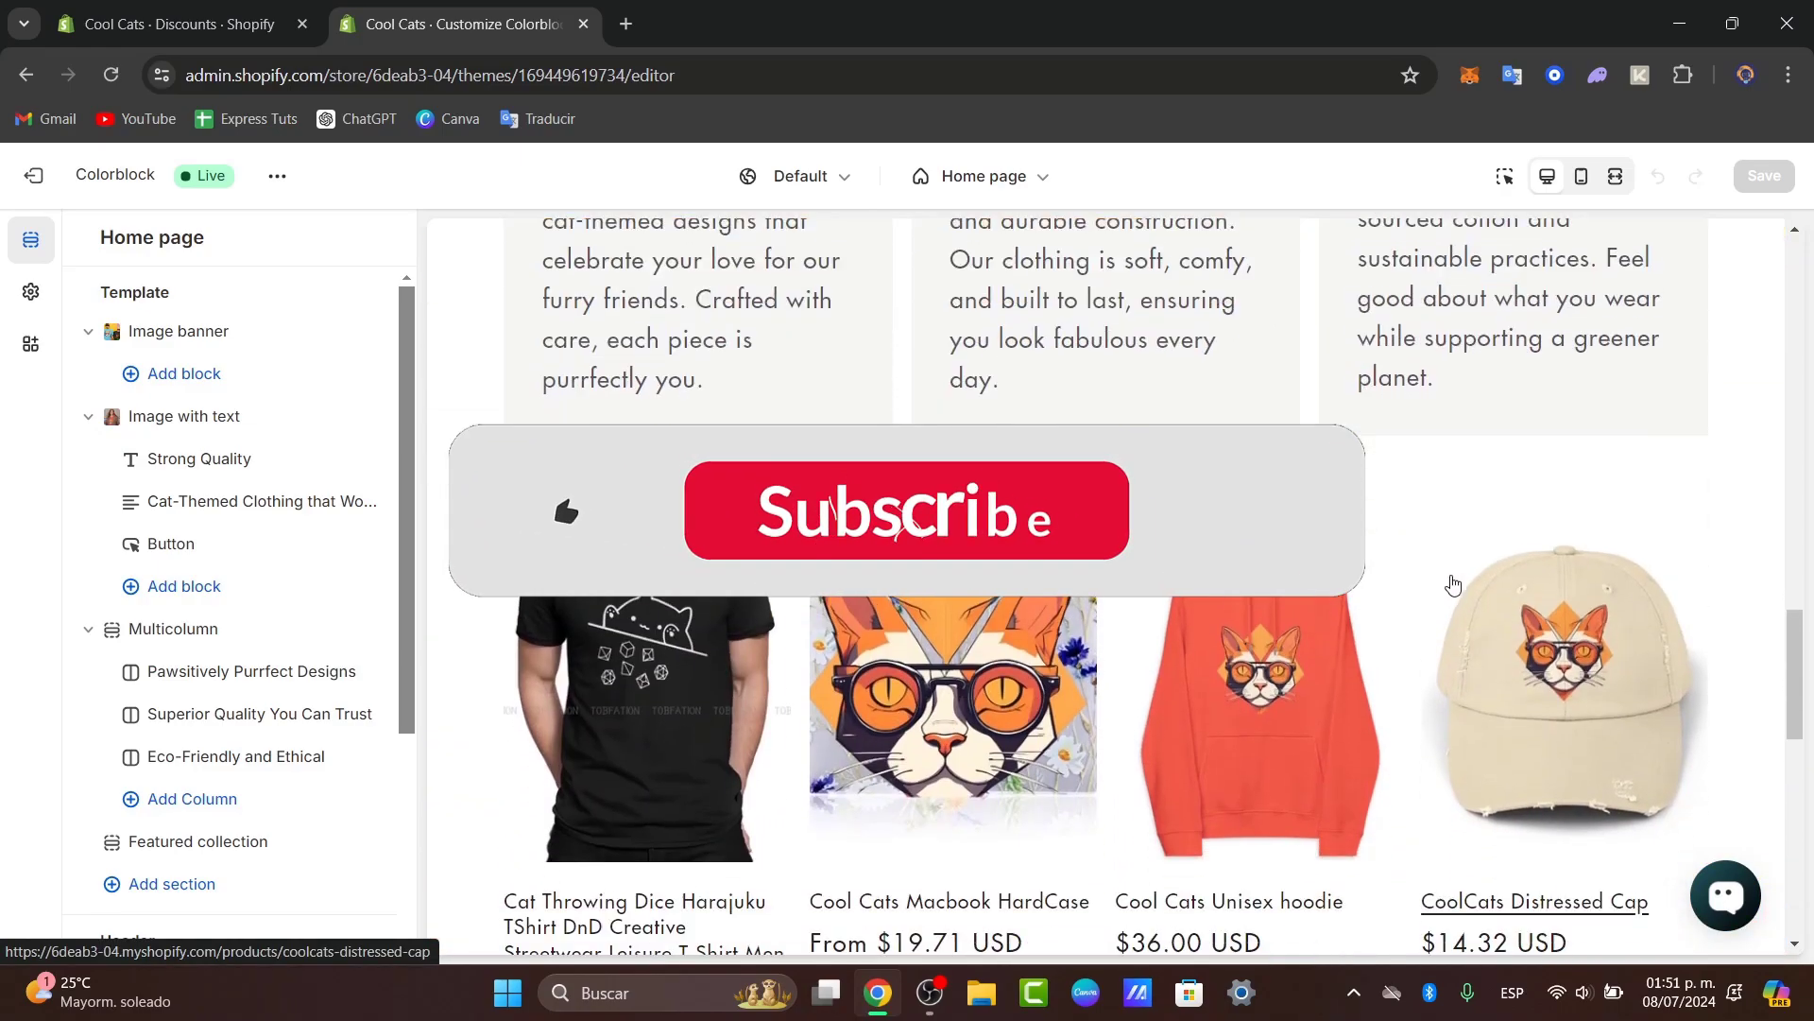
scroll(1454, 583, down, 5)
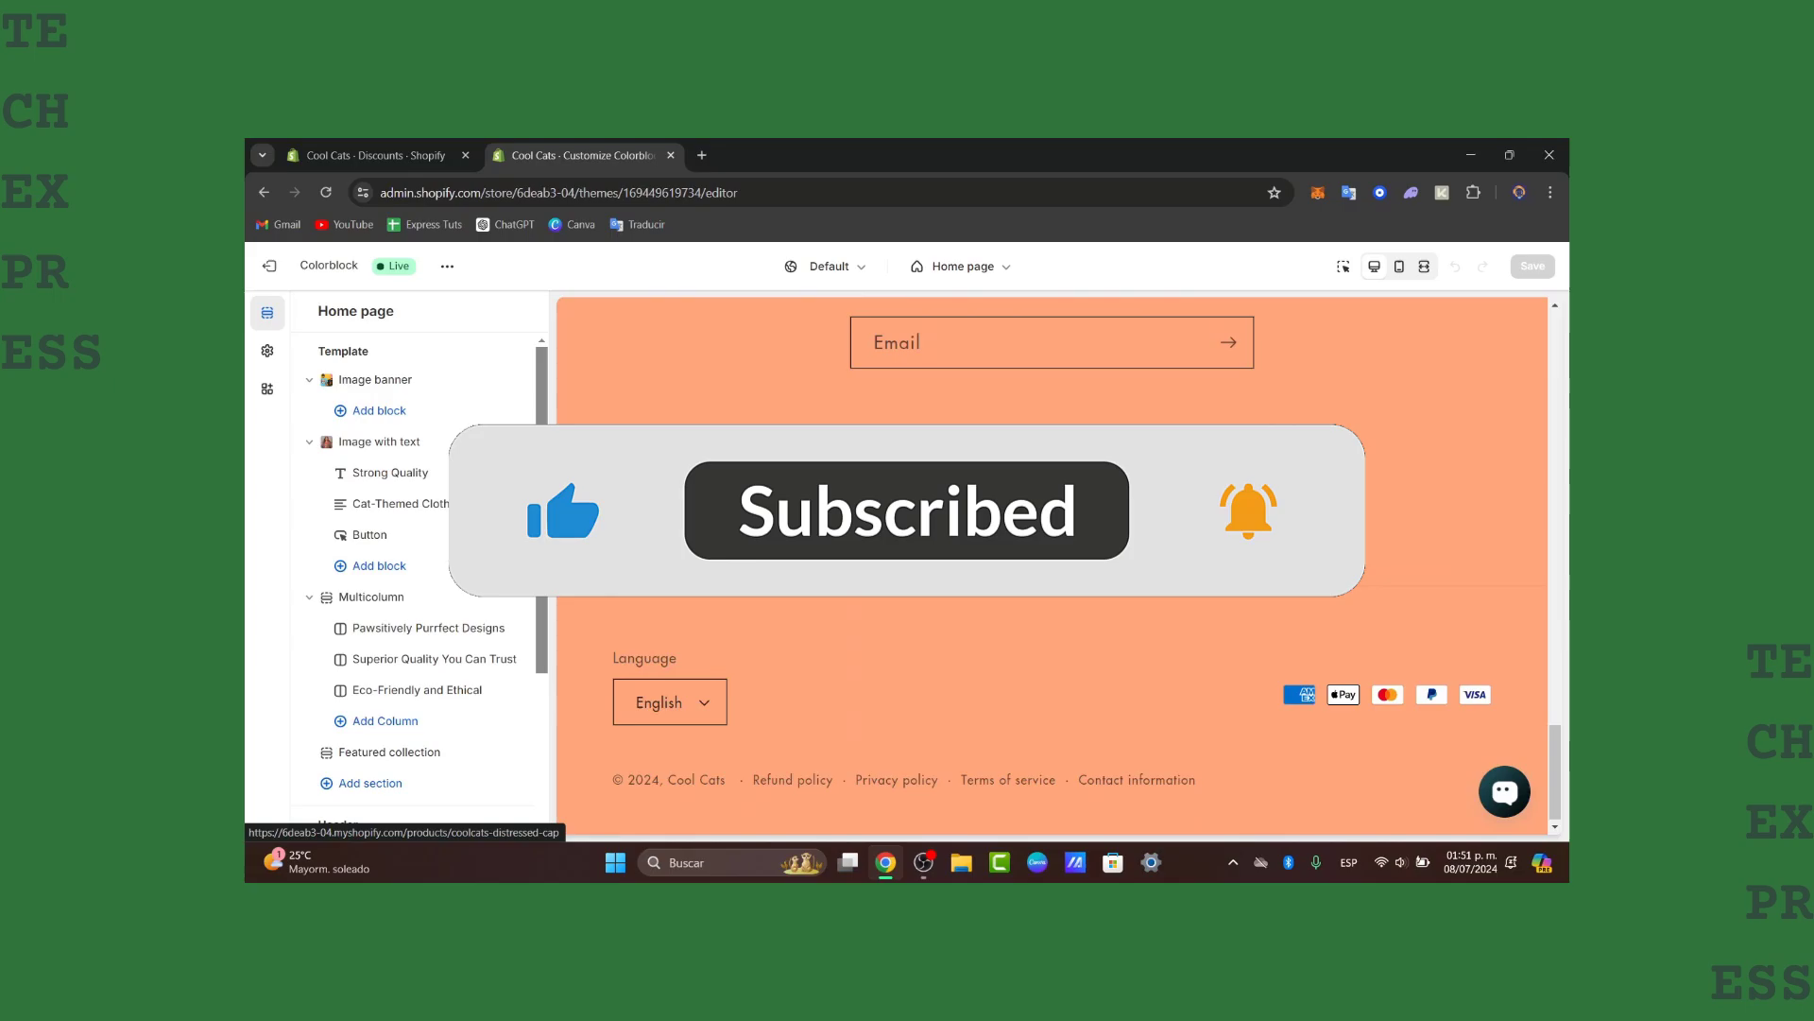
scroll(1454, 583, up, 4)
scroll(1305, 559, up, 8)
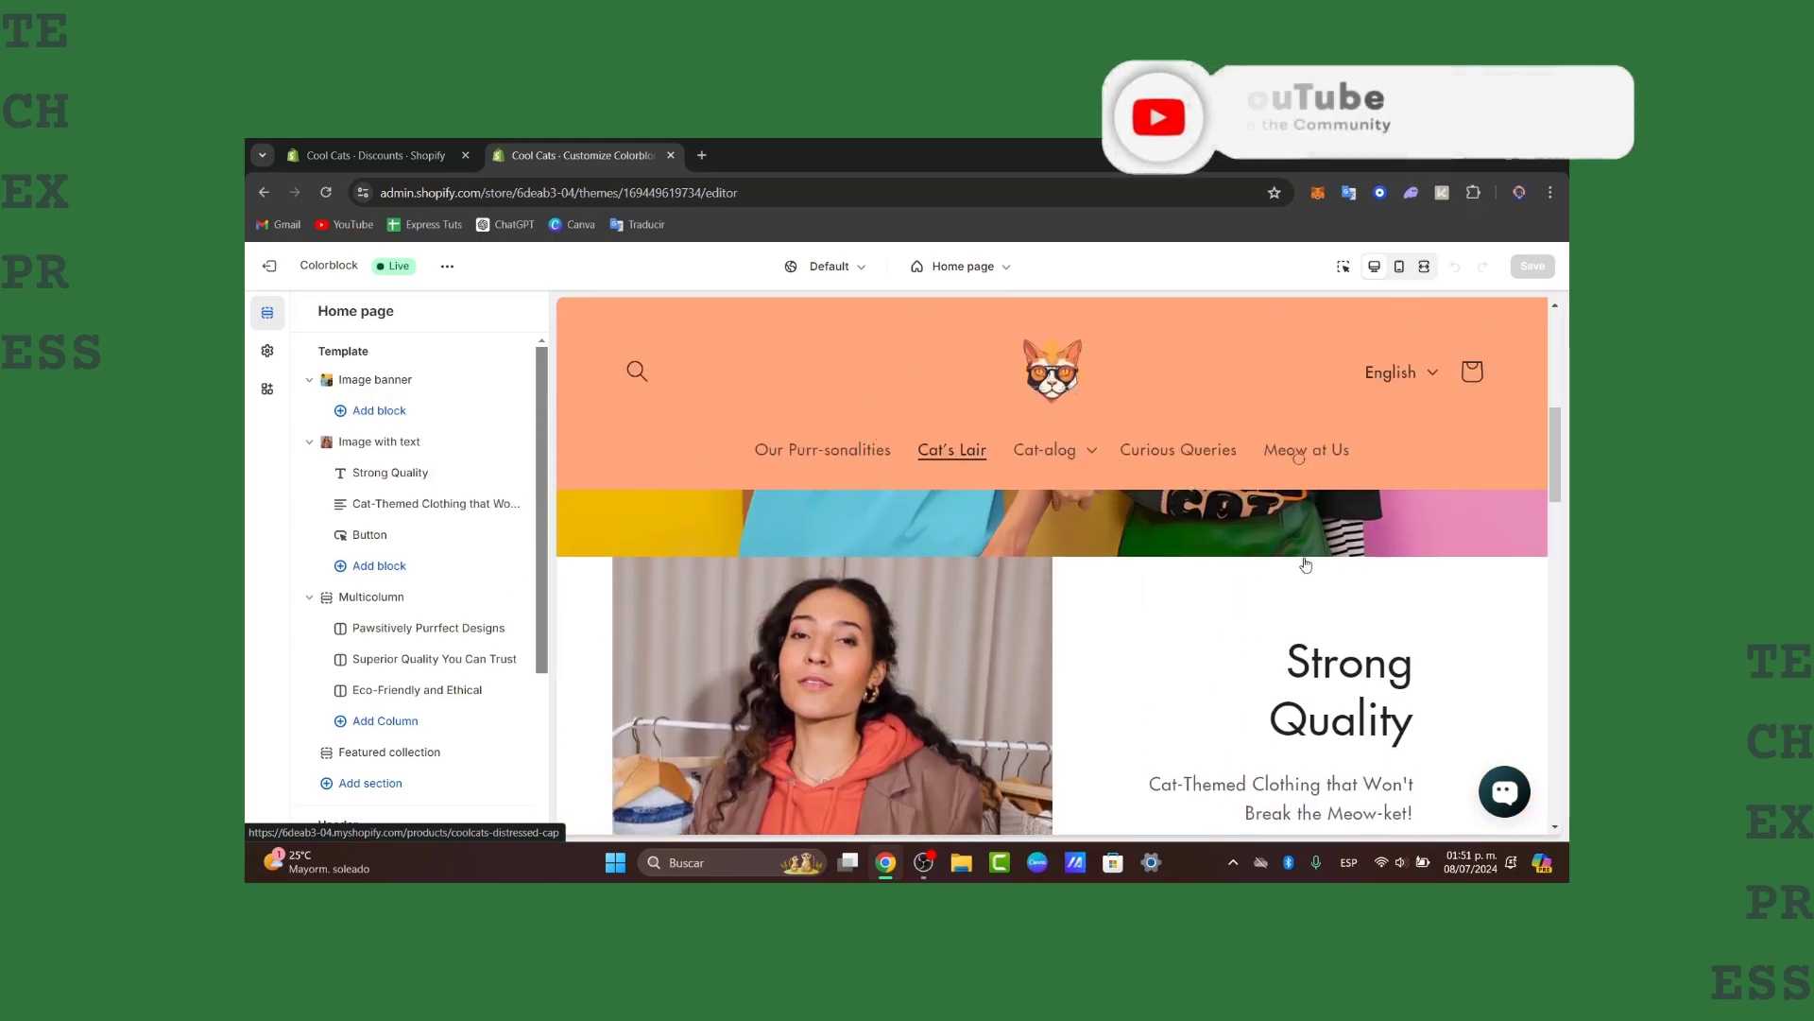
scroll(1304, 559, down, 1)
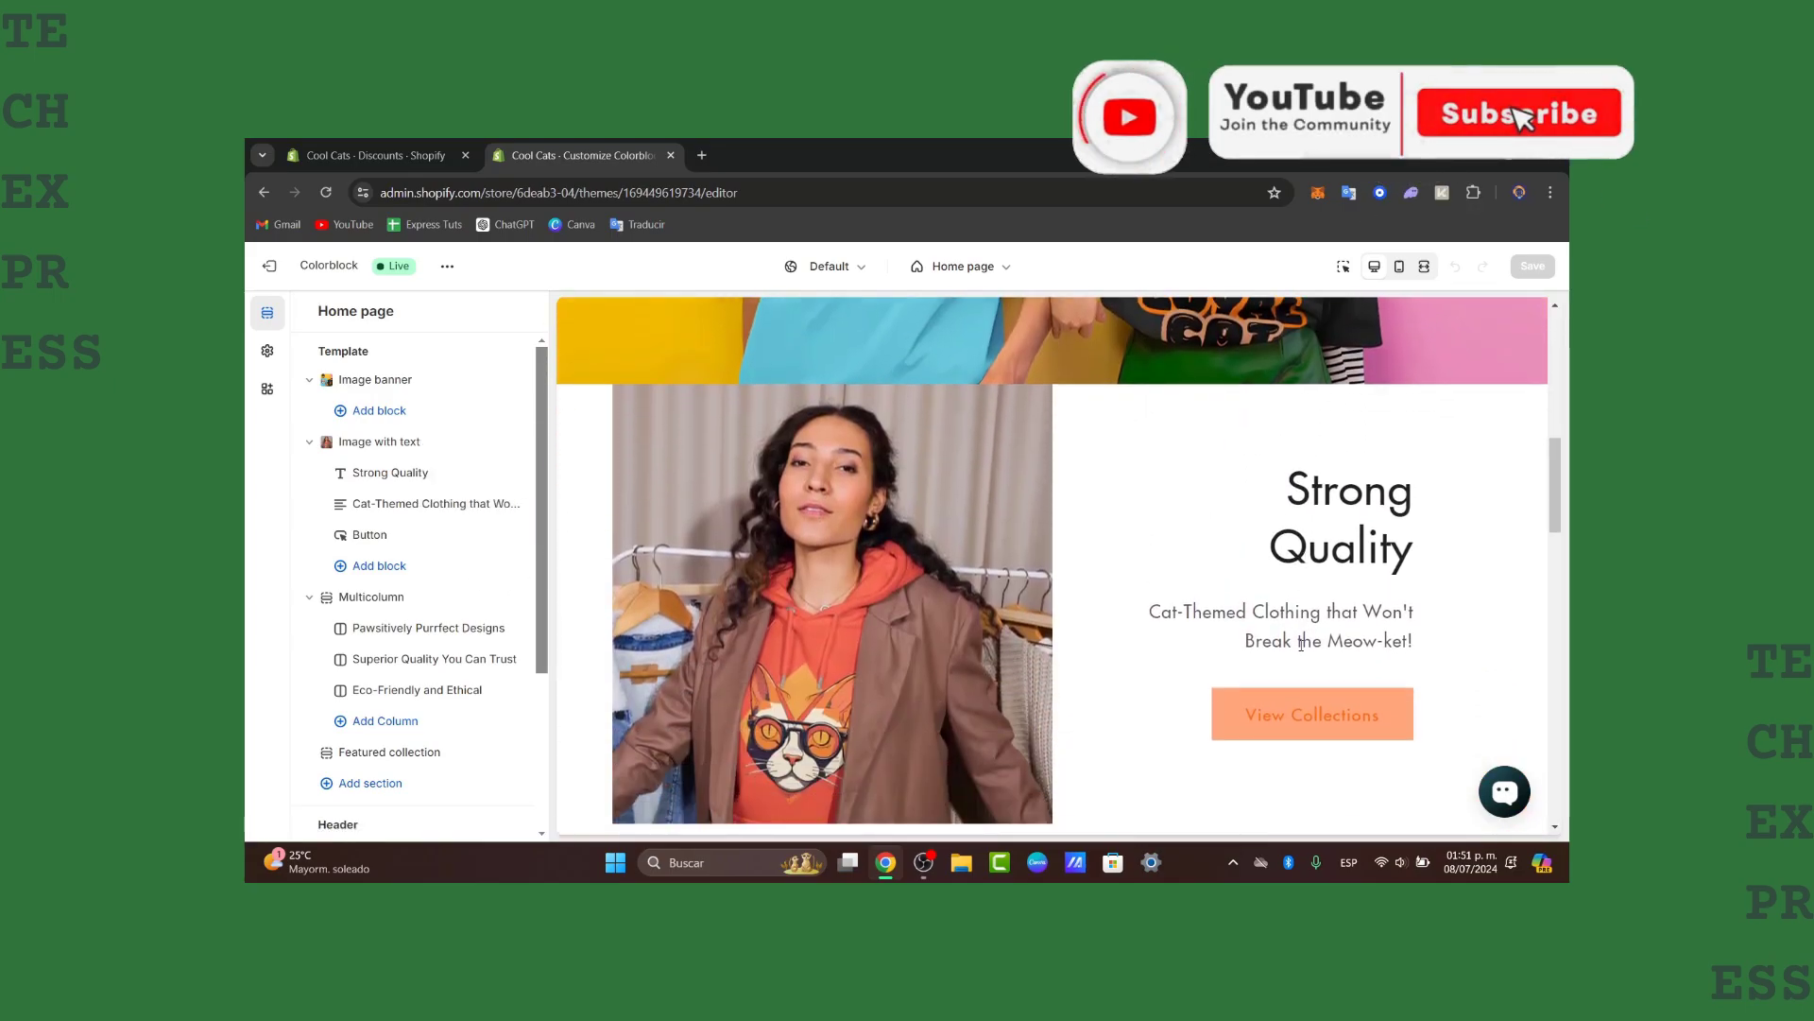
click(1326, 713)
scroll(1324, 706, down, 3)
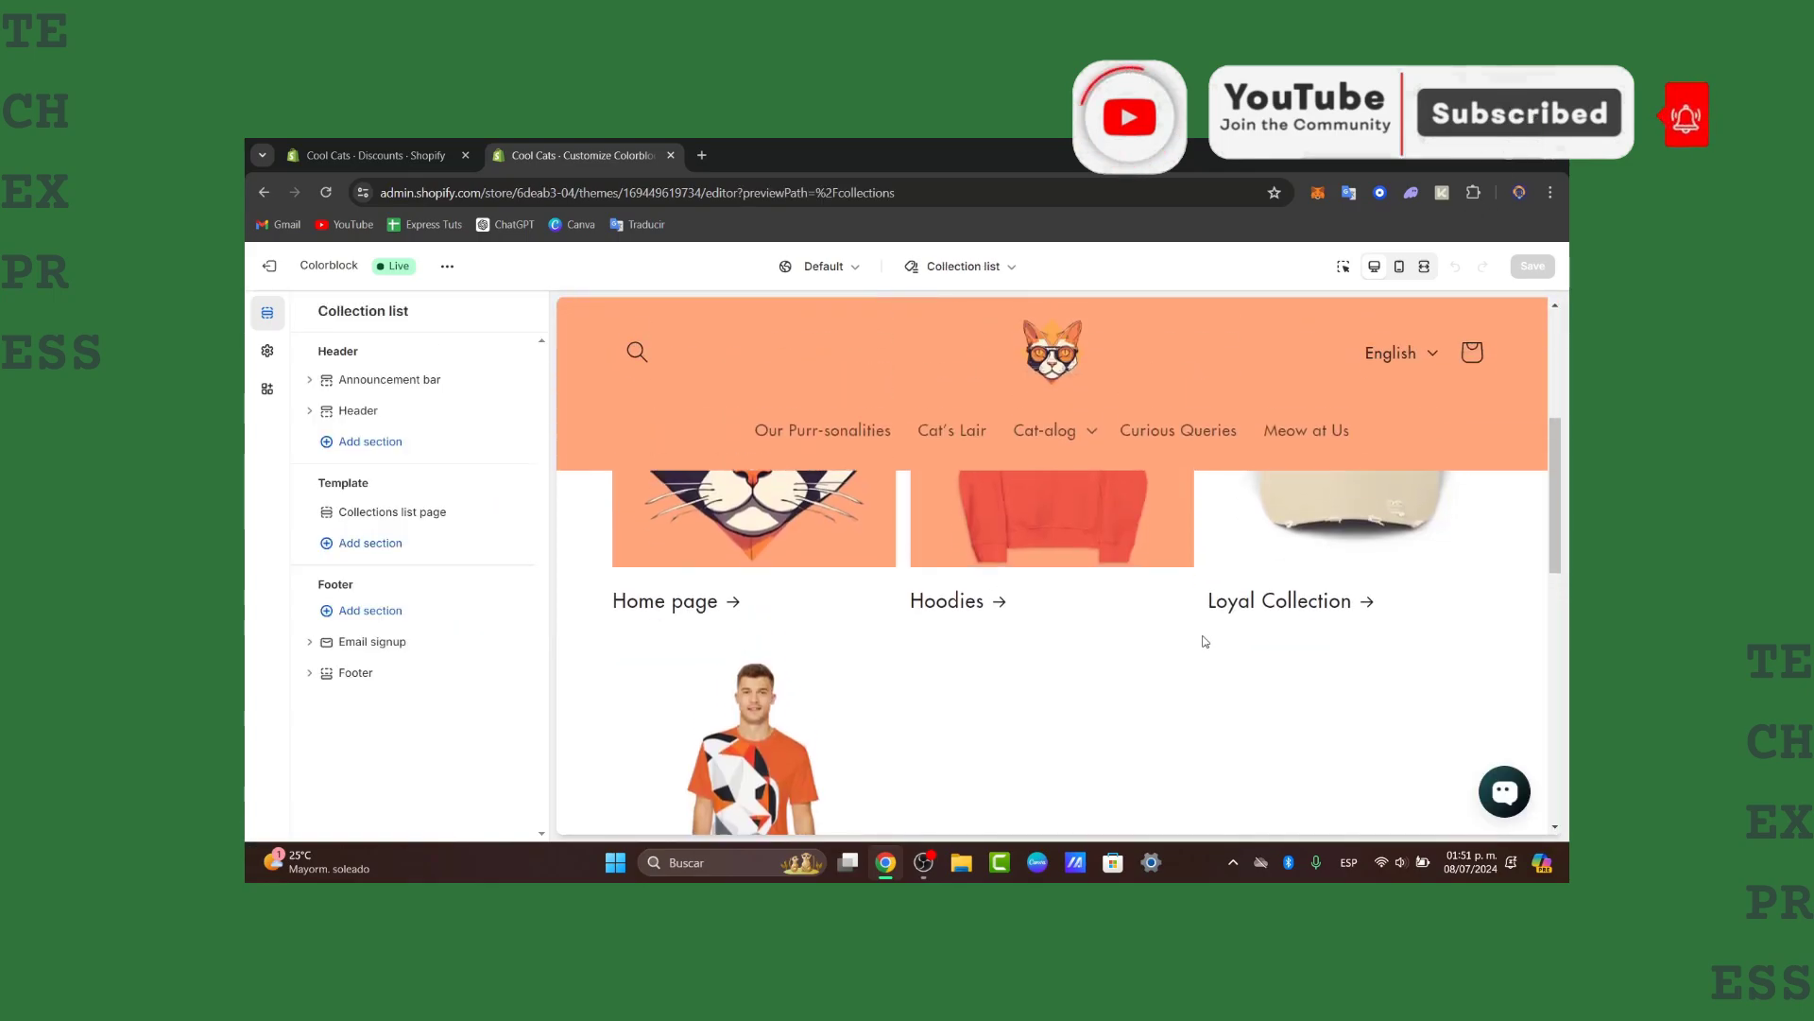
scroll(1205, 641, down, 3)
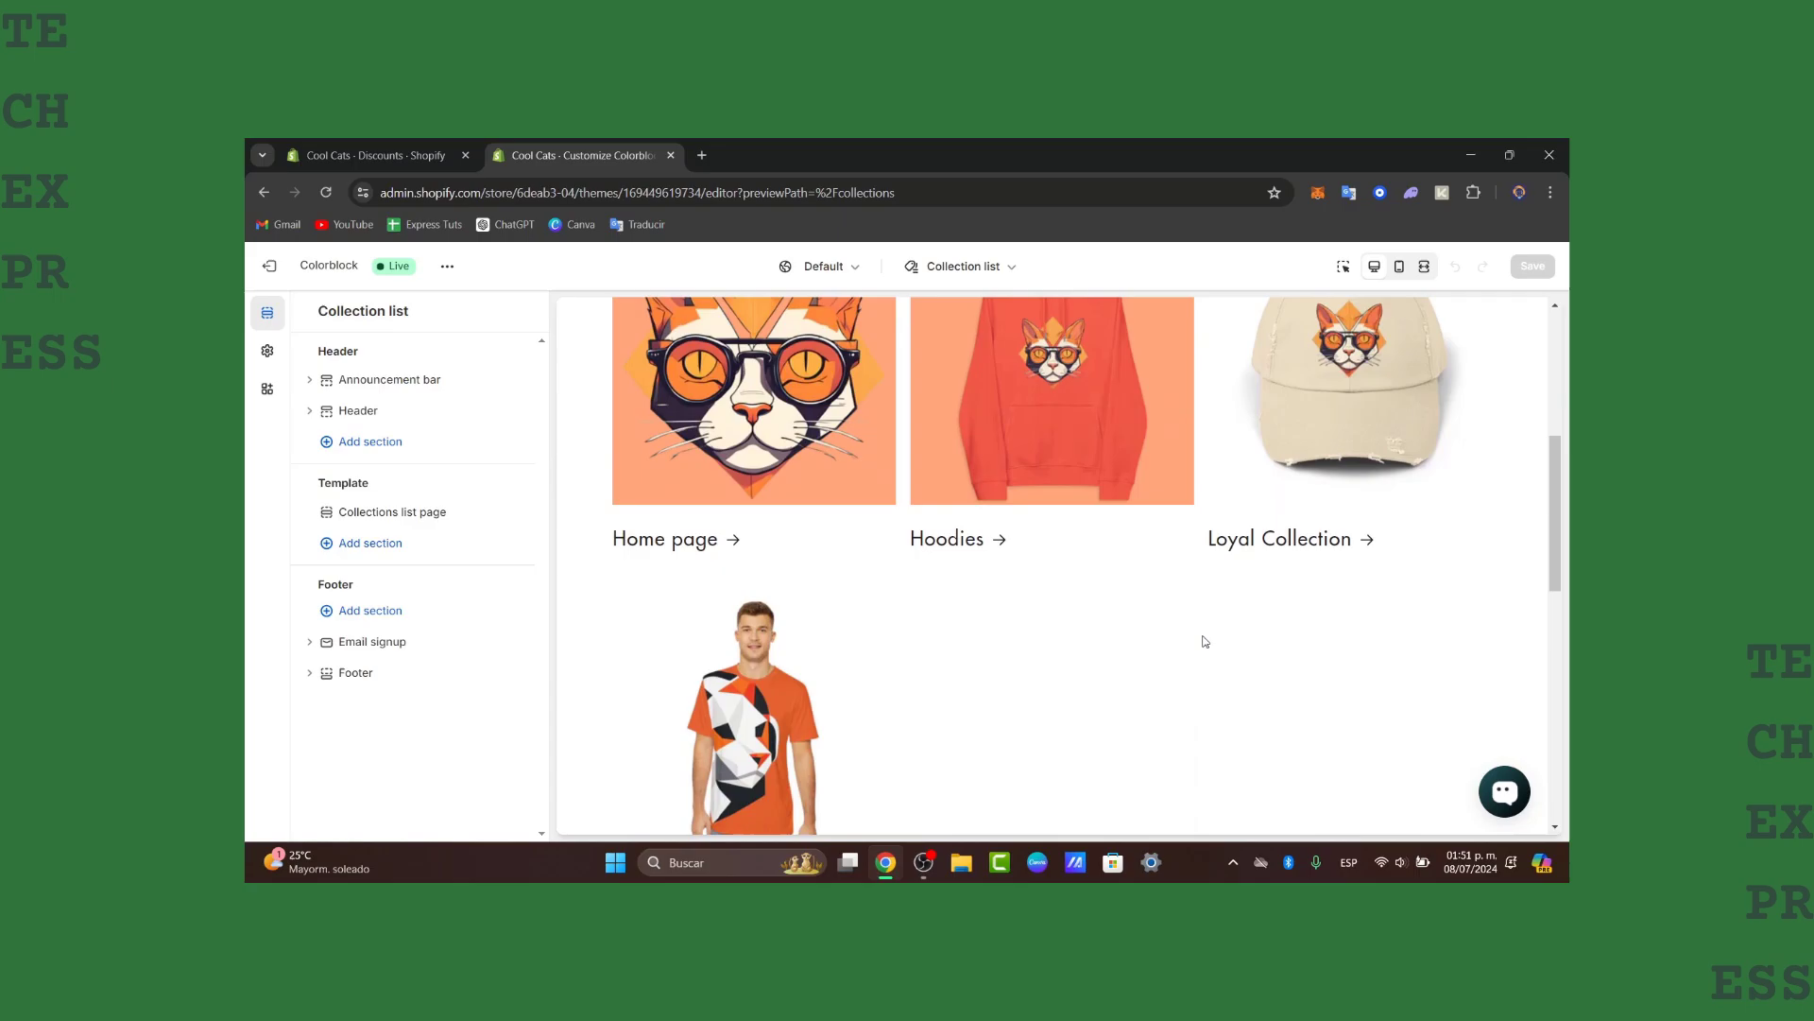